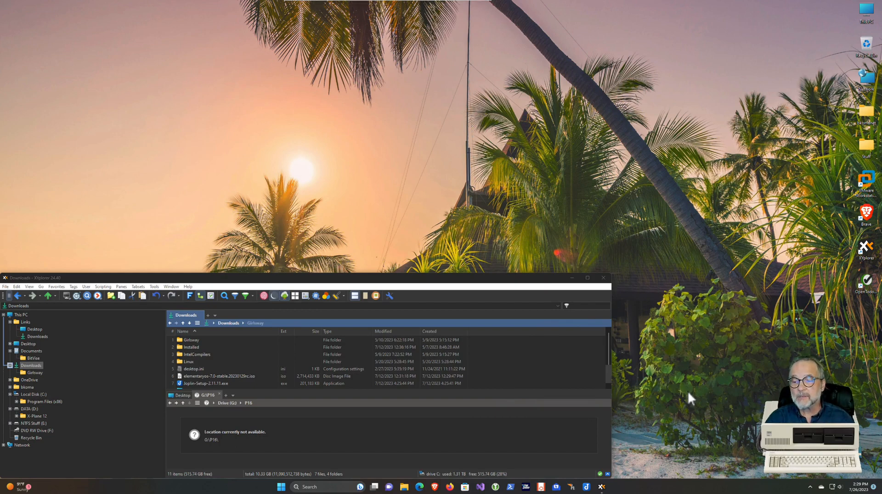
Open Firefox and search Google for 'virtualbox download'
{"action": "left_click", "coordinate": [450, 487]}
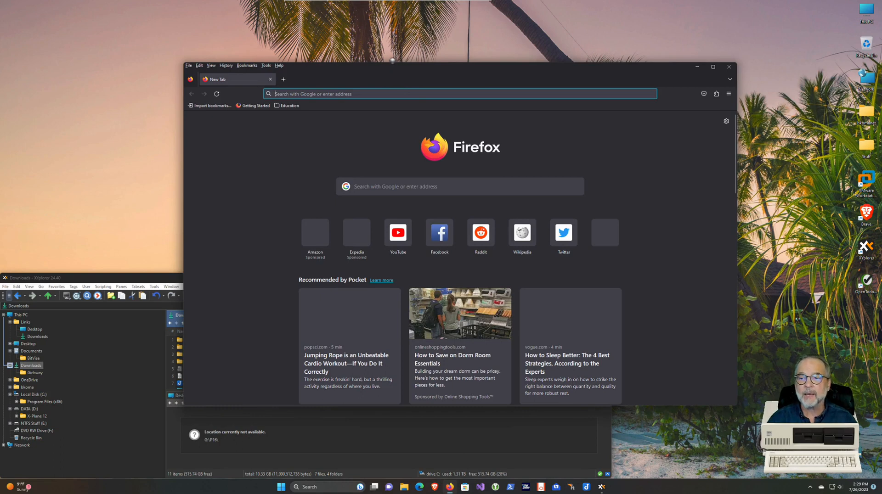
{"action": "left_click", "coordinate": [324, 95]}
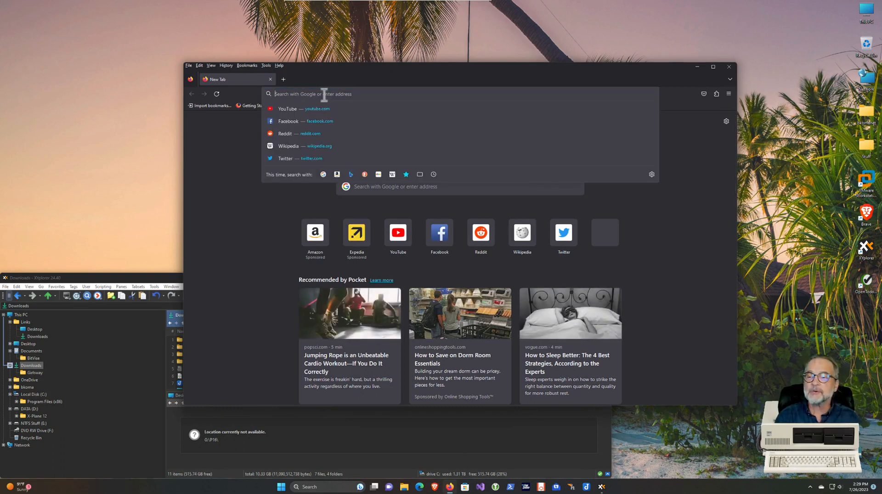
{"action": "type", "text": "virtualbox"}
{"action": "key", "text": "Return"}
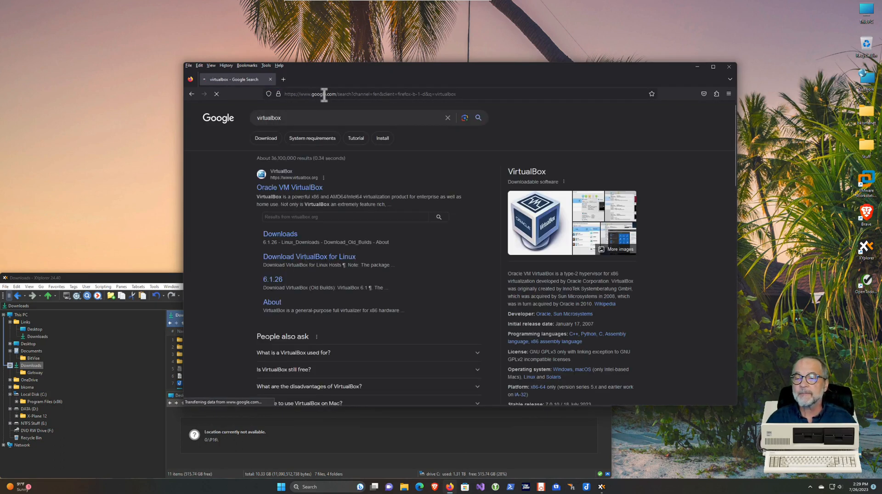
{"action": "left_click", "coordinate": [328, 119]}
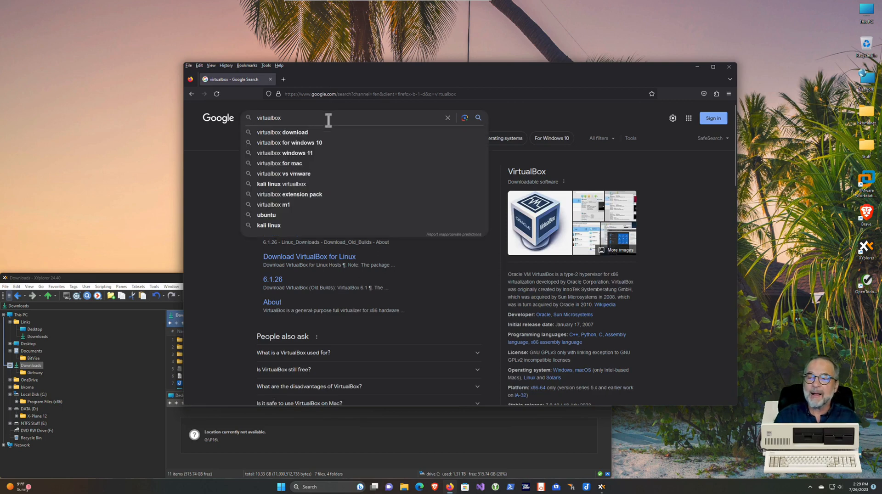
{"action": "type", "text": "download"}
{"action": "key", "text": "Return"}
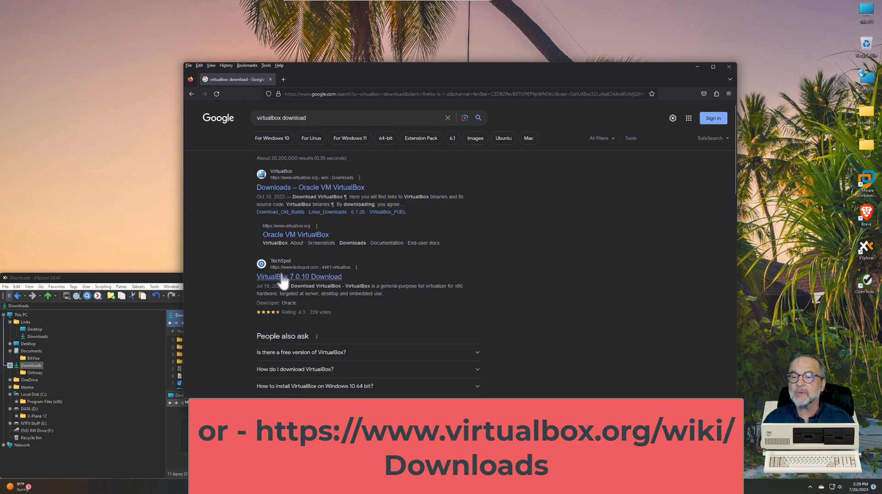
Open Oracle's VirtualBox Downloads page and download the 7.0.10 Windows installer
{"action": "scroll", "coordinate": [296, 272], "scroll_direction": "down", "scroll_amount": 5}
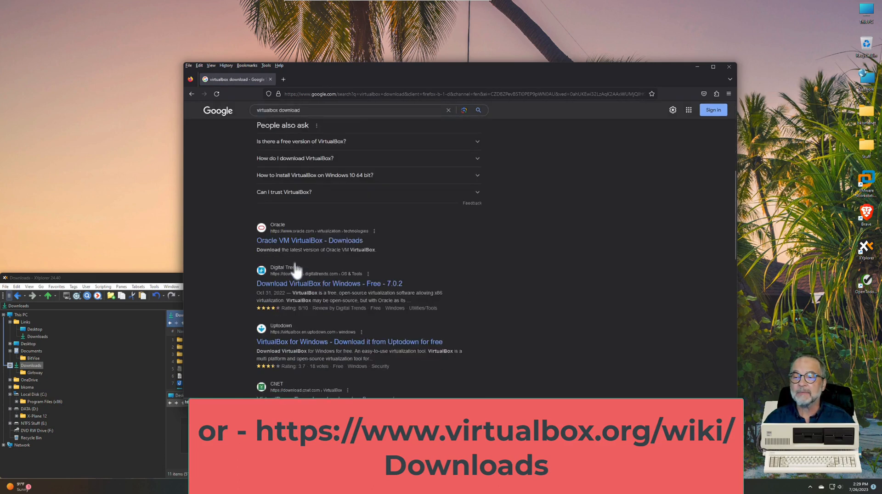
{"action": "scroll", "coordinate": [297, 272], "scroll_direction": "down", "scroll_amount": 2}
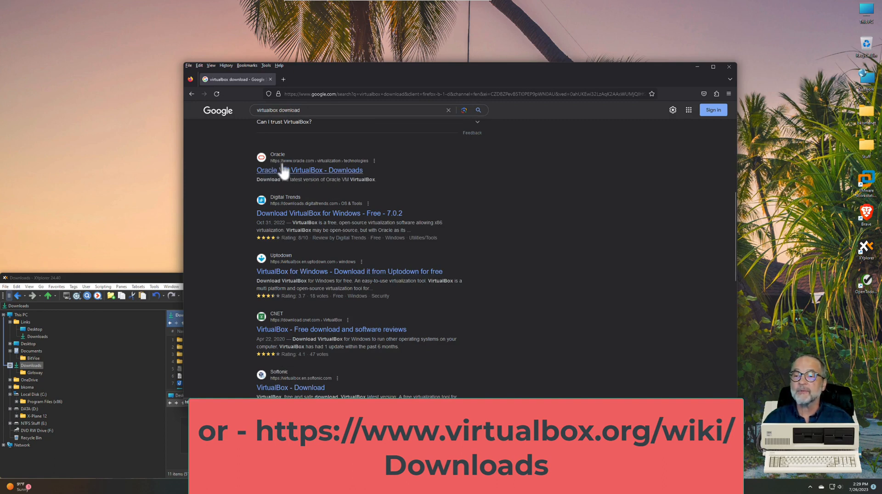
{"action": "left_click", "coordinate": [297, 171]}
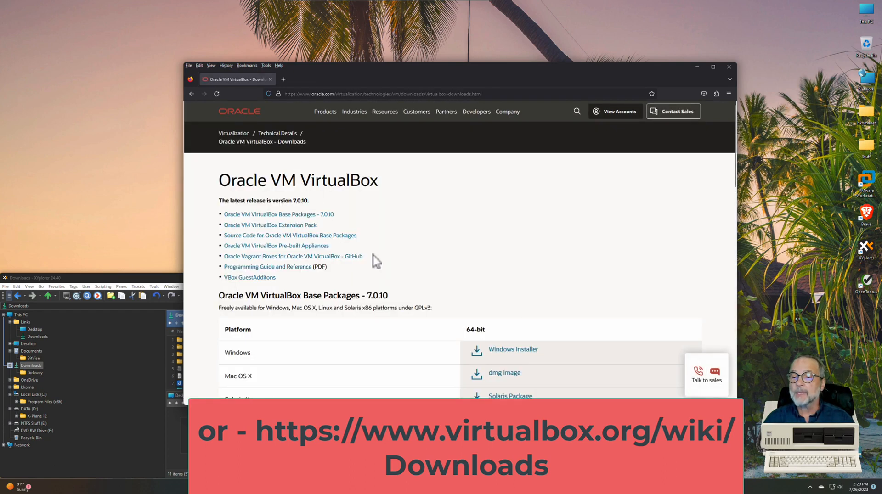
{"action": "scroll", "coordinate": [376, 261], "scroll_direction": "down", "scroll_amount": 5}
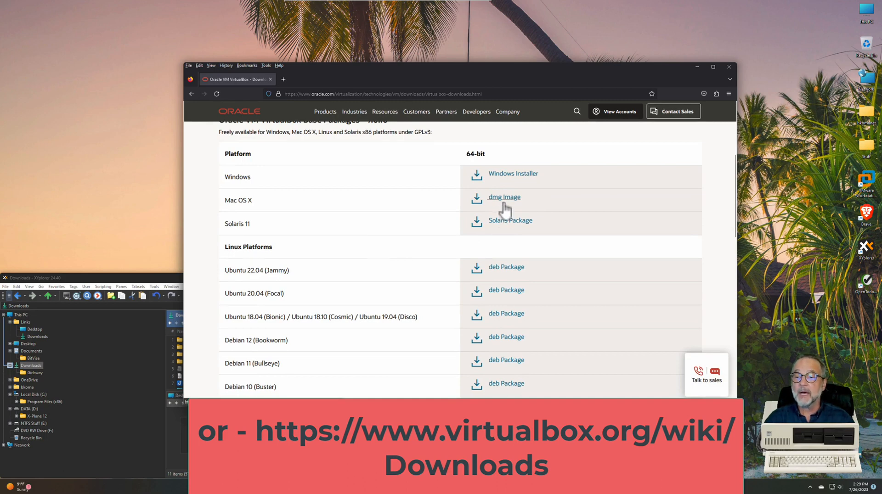
{"action": "scroll", "coordinate": [489, 285], "scroll_direction": "down", "scroll_amount": 1}
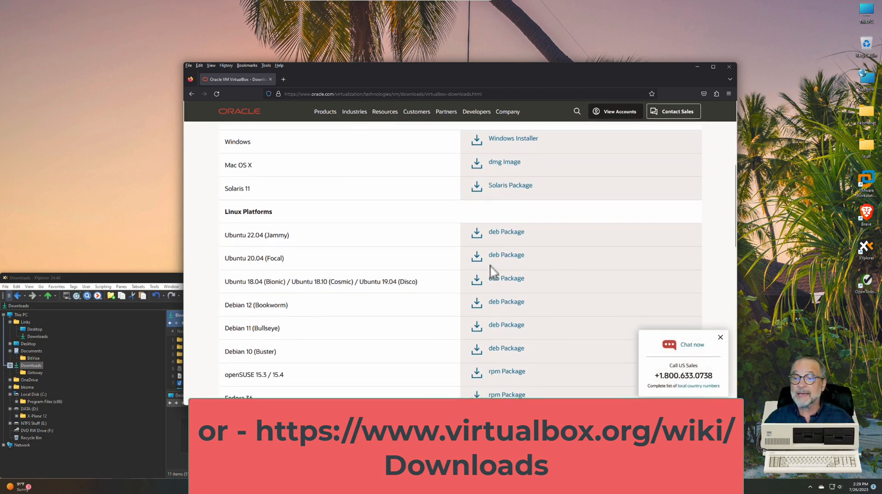
{"action": "scroll", "coordinate": [493, 271], "scroll_direction": "up", "scroll_amount": 3}
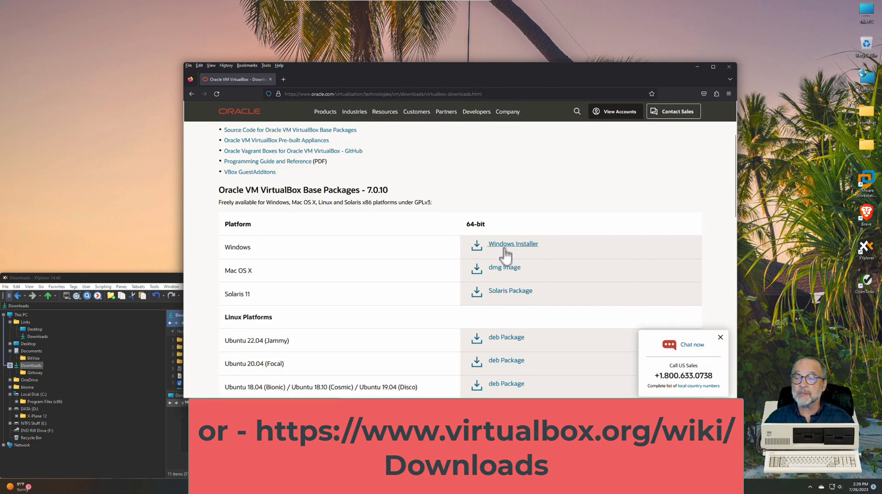
{"action": "left_click", "coordinate": [504, 249]}
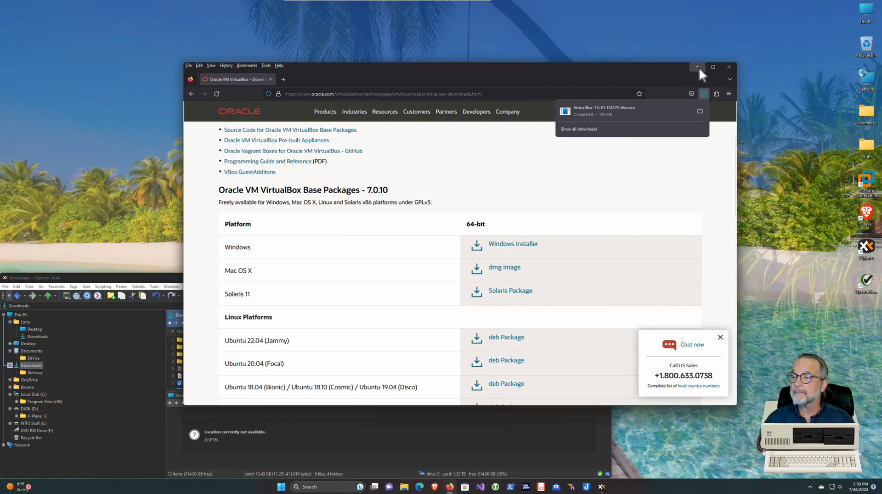
Launch the VirtualBox installer from the Downloads folder and approve the UAC prompt
{"action": "left_click", "coordinate": [699, 66]}
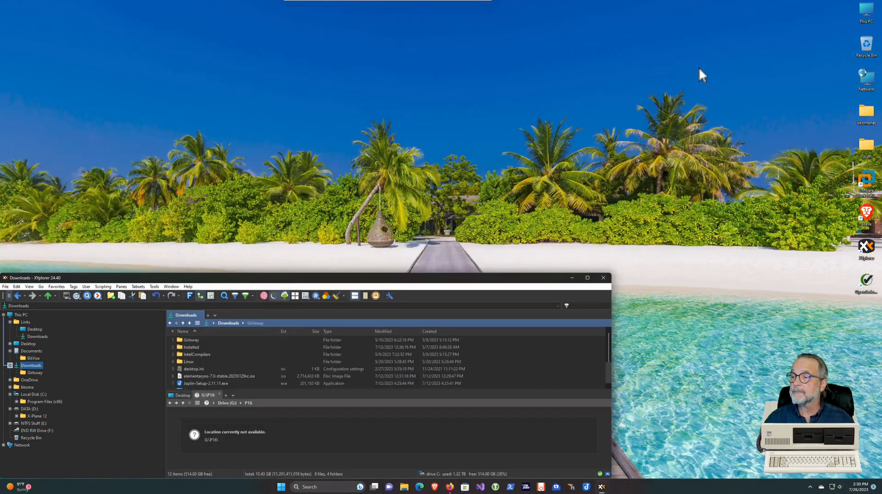
{"action": "left_click", "coordinate": [871, 114]}
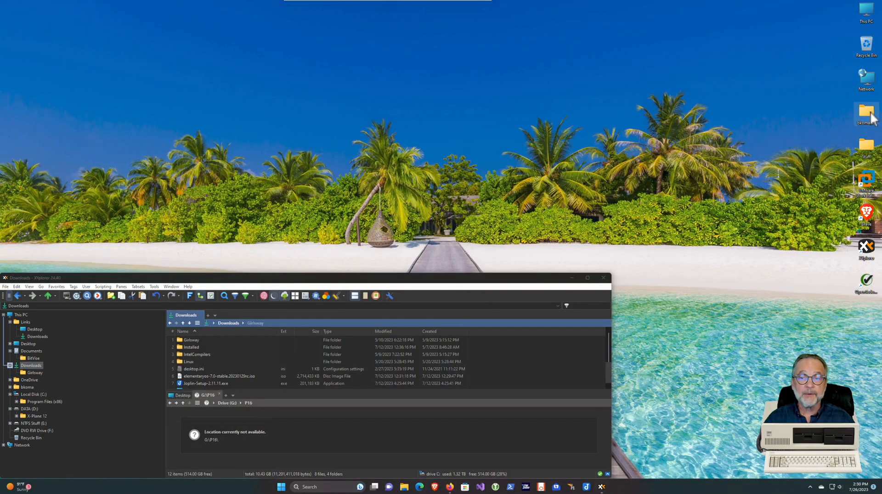
{"action": "double_click", "coordinate": [871, 115]}
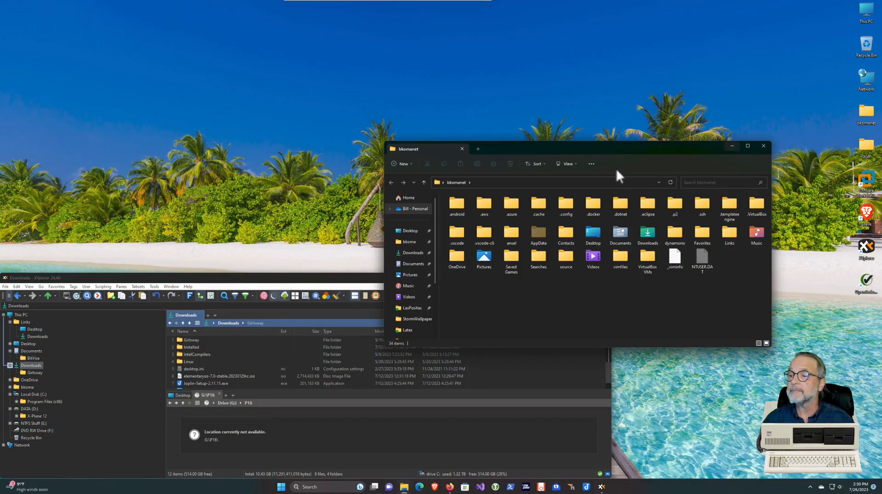
{"action": "left_click", "coordinate": [414, 254]}
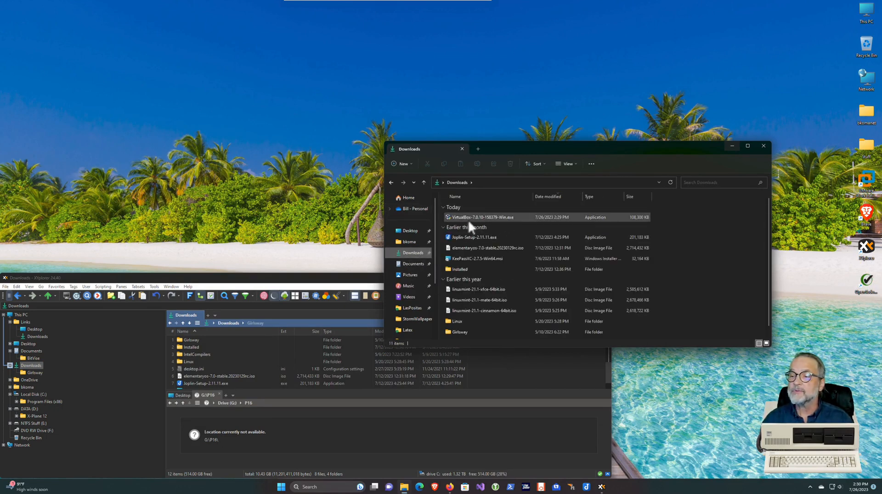
{"action": "mouse_move", "coordinate": [471, 220]}
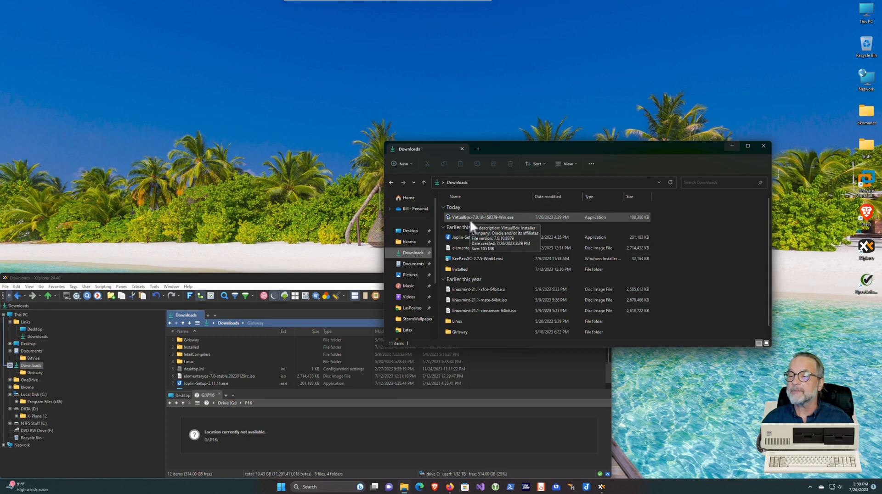
{"action": "double_click", "coordinate": [470, 218]}
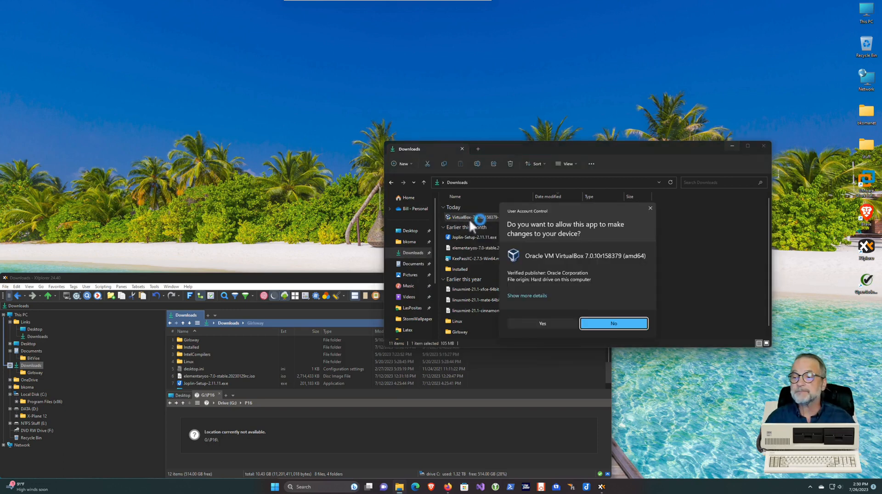
{"action": "left_click", "coordinate": [552, 323]}
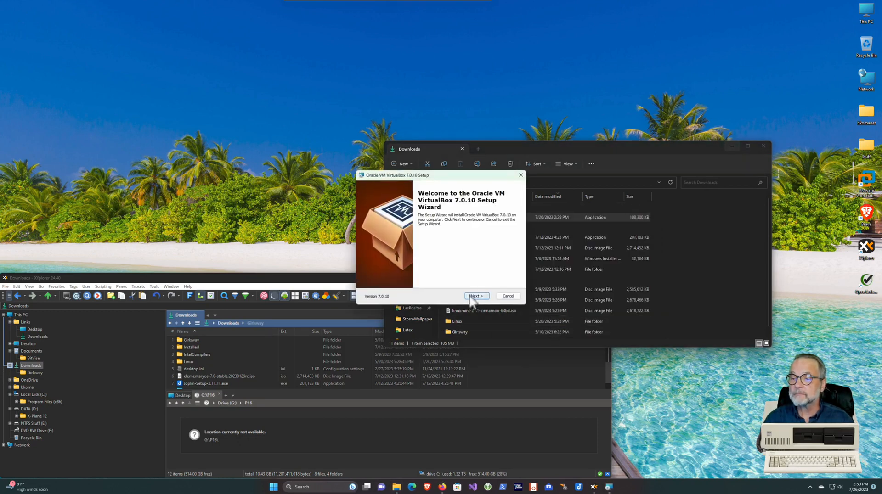
Install VirtualBox 7.0.10 with default options and reposition its desktop shortcut
{"action": "left_click", "coordinate": [476, 296]}
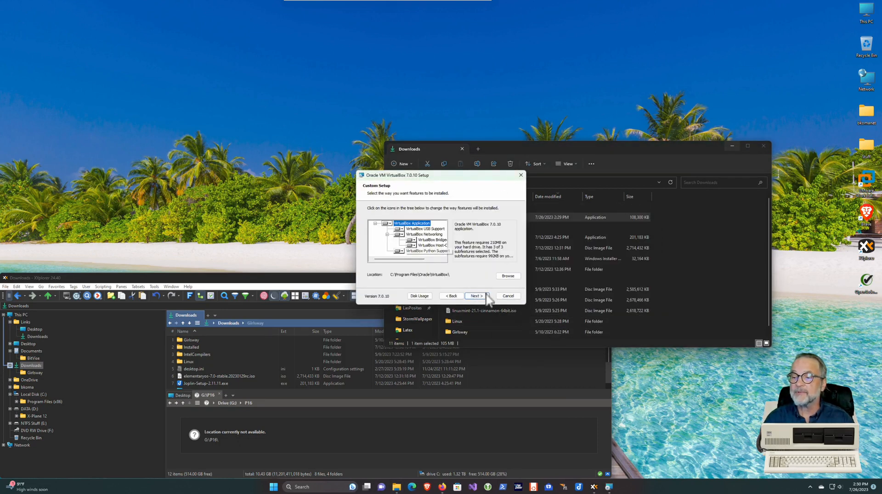
{"action": "left_click", "coordinate": [476, 297]}
{"action": "left_click", "coordinate": [477, 297]}
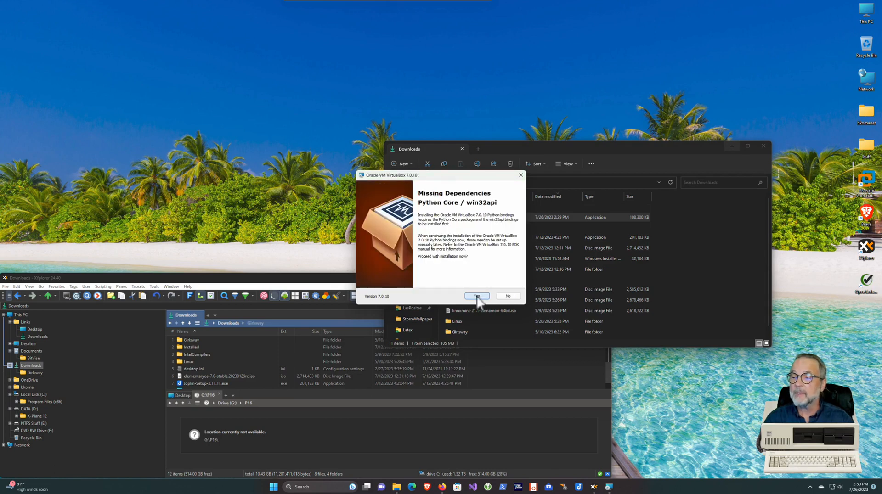
{"action": "left_click", "coordinate": [477, 296]}
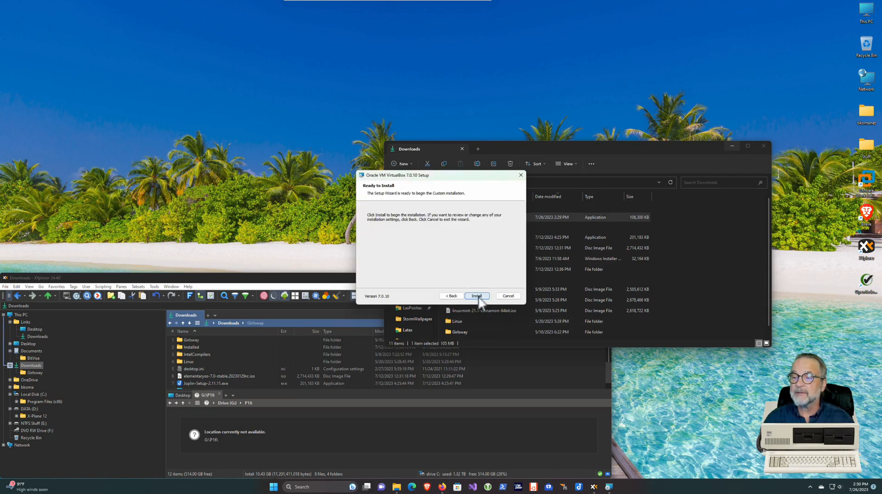
{"action": "left_click", "coordinate": [477, 297]}
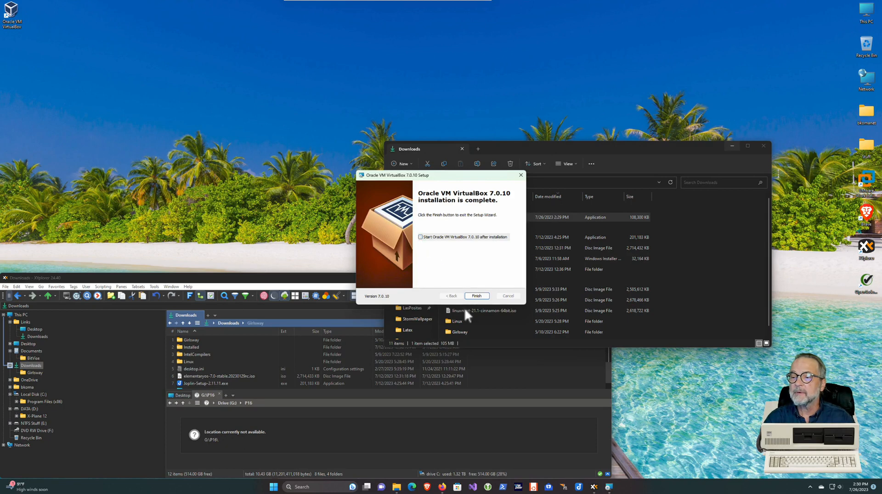
{"action": "left_click", "coordinate": [476, 296]}
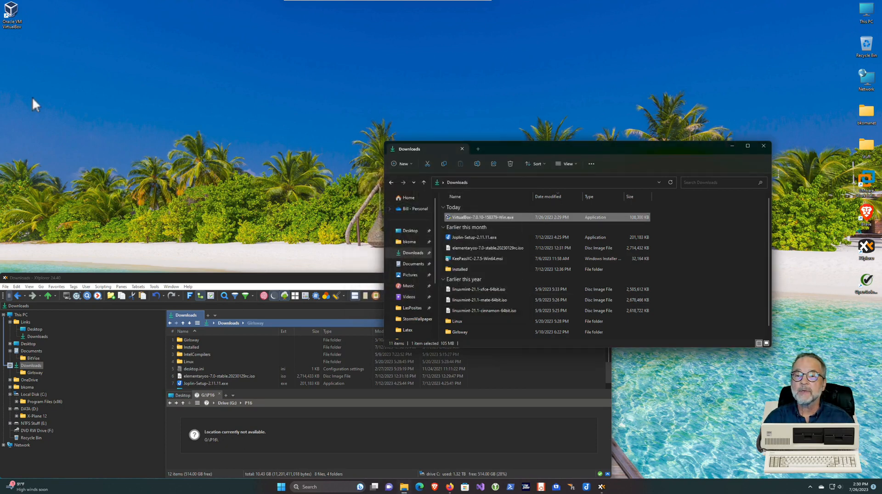
{"action": "mouse_move", "coordinate": [10, 12]}
{"action": "left_mouse_down"}
{"action": "mouse_move", "coordinate": [3, 28]}
{"action": "mouse_move", "coordinate": [32, 18]}
{"action": "mouse_move", "coordinate": [14, 13]}
{"action": "left_mouse_up"}
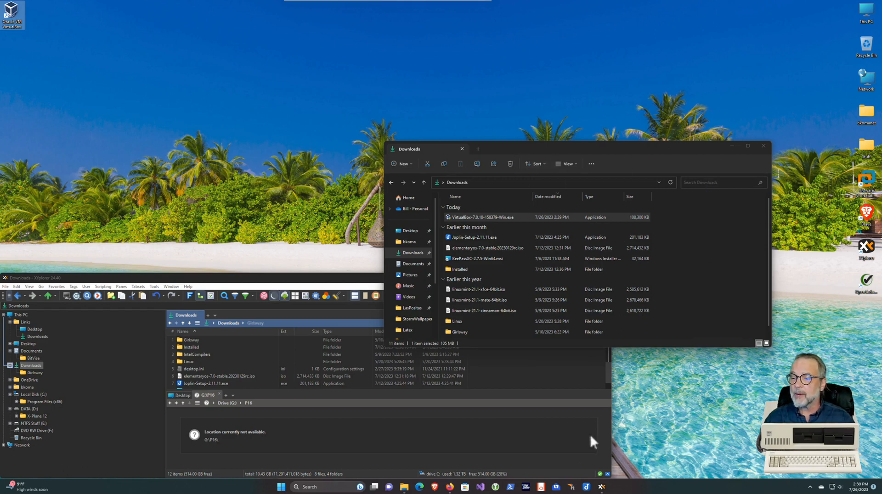
Search Google for 'mint linux download' in a new Firefox tab
{"action": "left_click", "coordinate": [445, 469]}
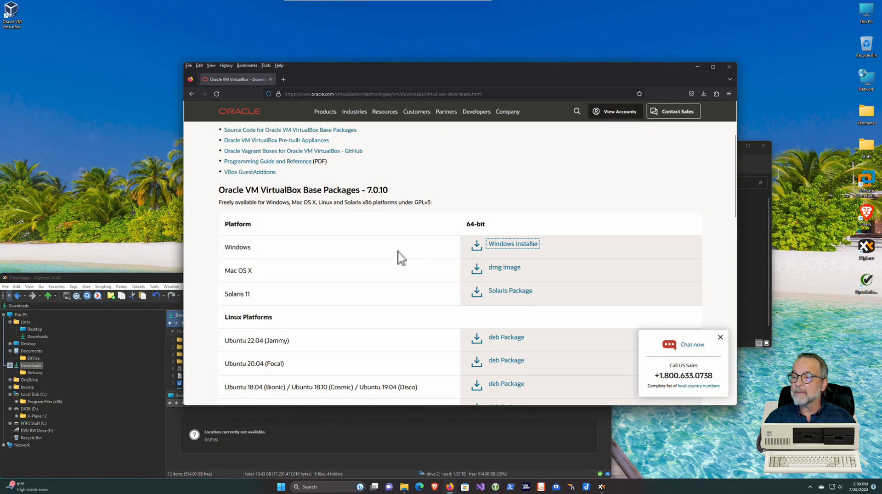
{"action": "left_click", "coordinate": [283, 79]}
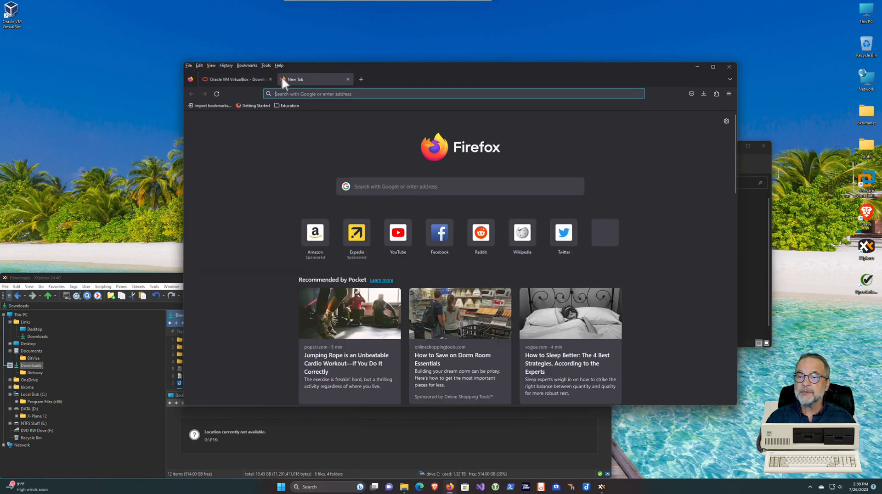
{"action": "type", "text": "mint"}
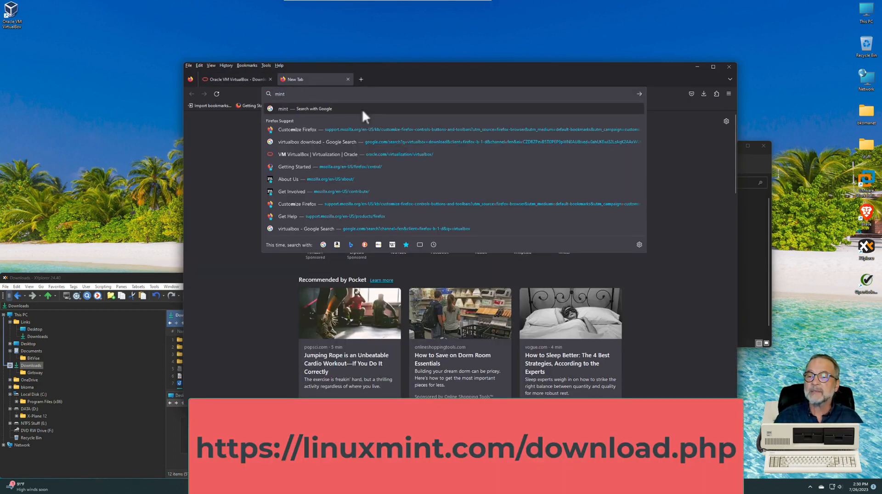
{"action": "type", "text": " linux download"}
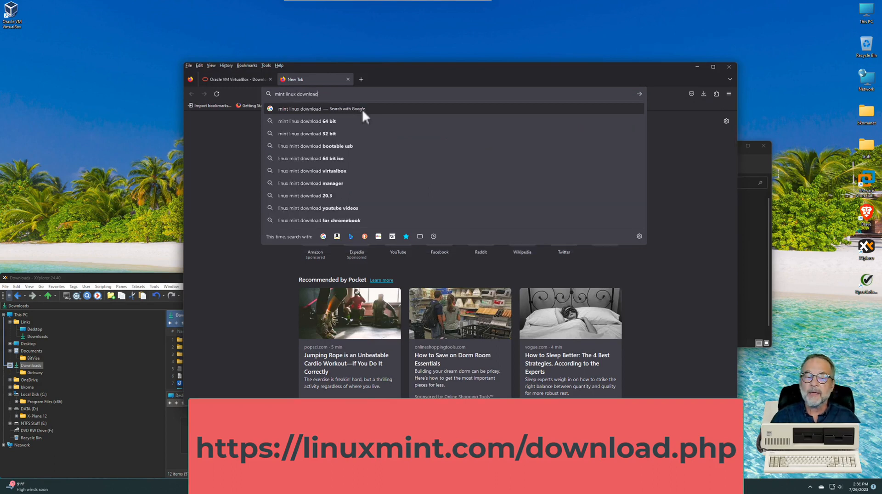
{"action": "key", "text": "Return"}
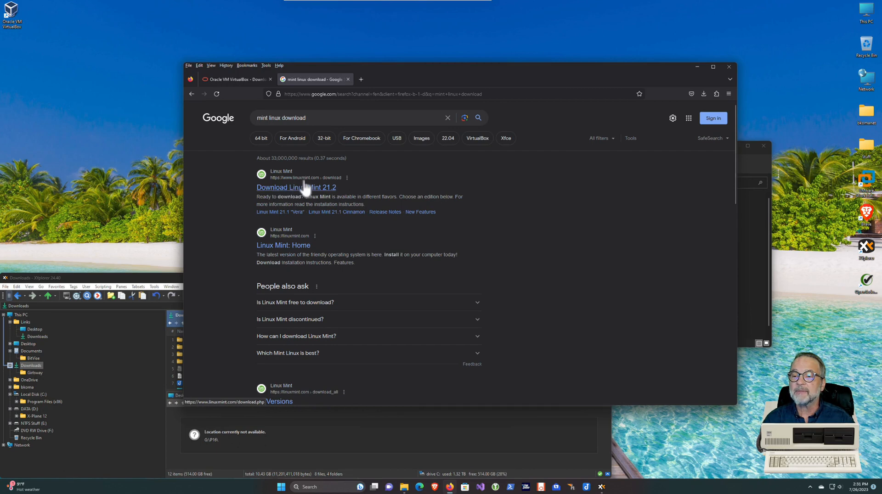
Download linuxmint-21.2-mate-64bit.iso from the James Madison University mirror via the MATE Edition page
{"action": "left_click", "coordinate": [276, 189]}
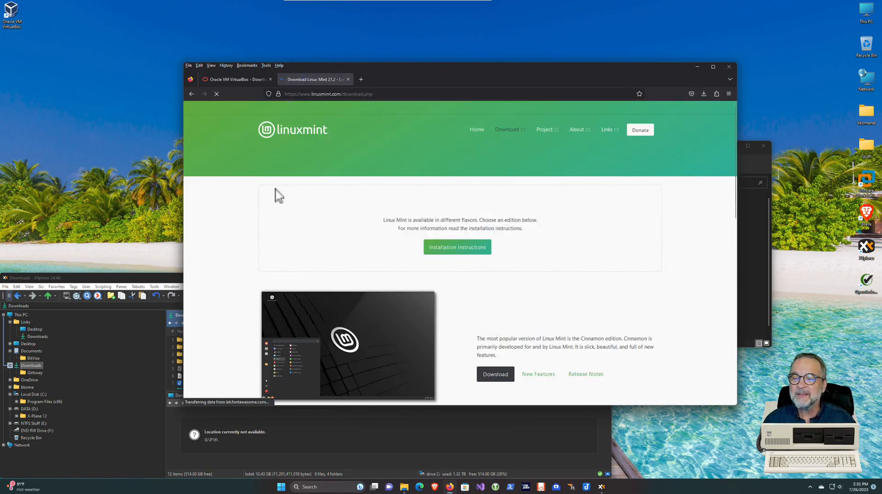
{"action": "scroll", "coordinate": [363, 249], "scroll_direction": "down", "scroll_amount": 5}
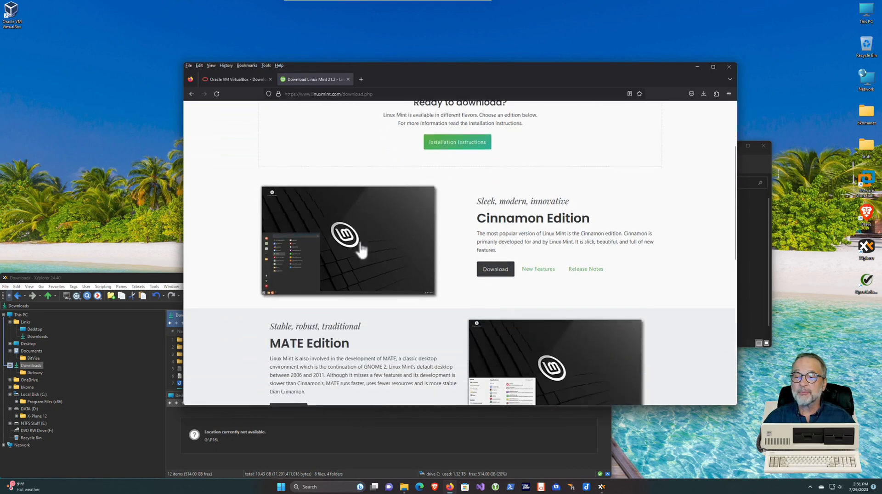
{"action": "scroll", "coordinate": [361, 247], "scroll_direction": "down", "scroll_amount": 3}
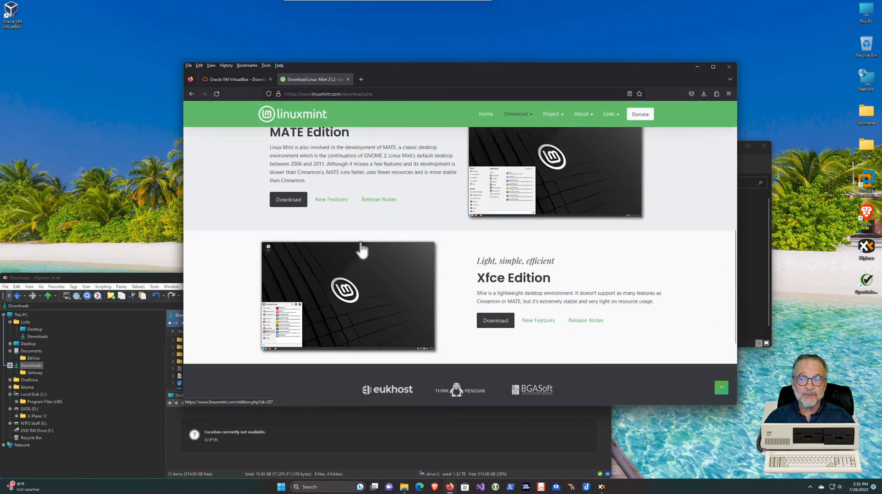
{"action": "scroll", "coordinate": [361, 250], "scroll_direction": "up", "scroll_amount": 3}
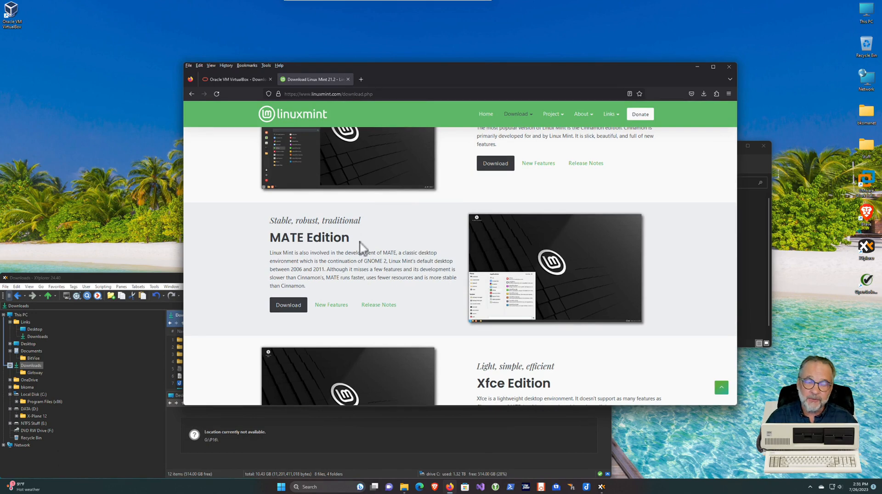
{"action": "left_click", "coordinate": [290, 307]}
{"action": "scroll", "coordinate": [403, 277], "scroll_direction": "down", "scroll_amount": 15}
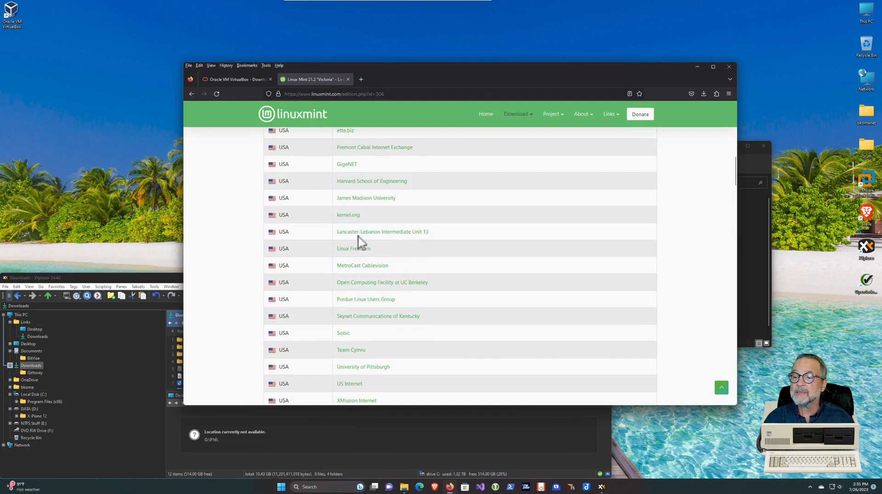
{"action": "left_click", "coordinate": [345, 199]}
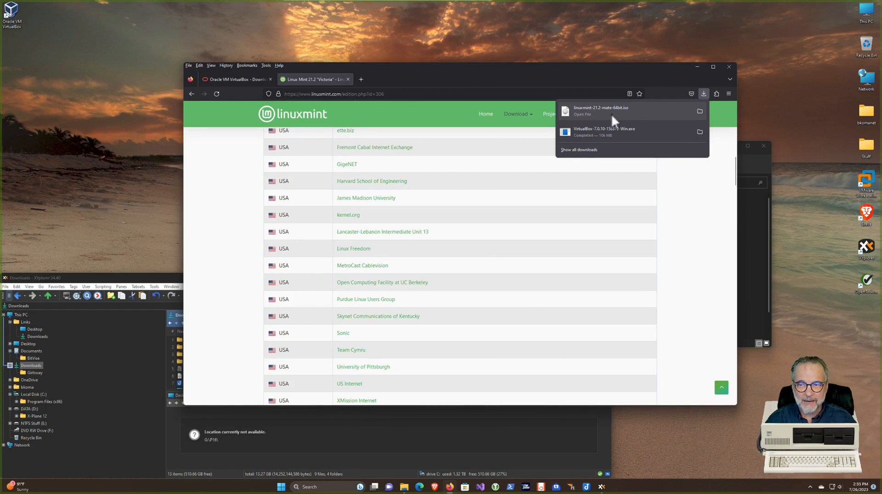
Minimize Firefox and select linuxmint-21.2-mate-64bit.iso in the Downloads folder
{"action": "left_click", "coordinate": [699, 64]}
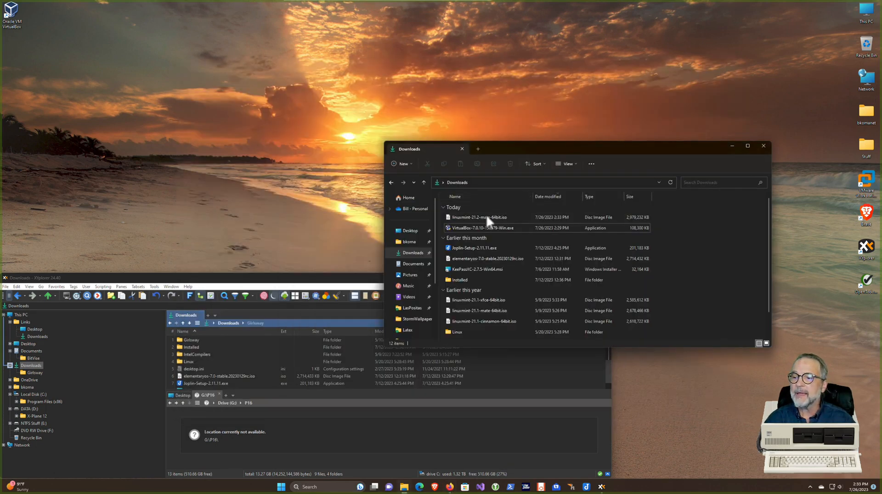
{"action": "left_click", "coordinate": [460, 219]}
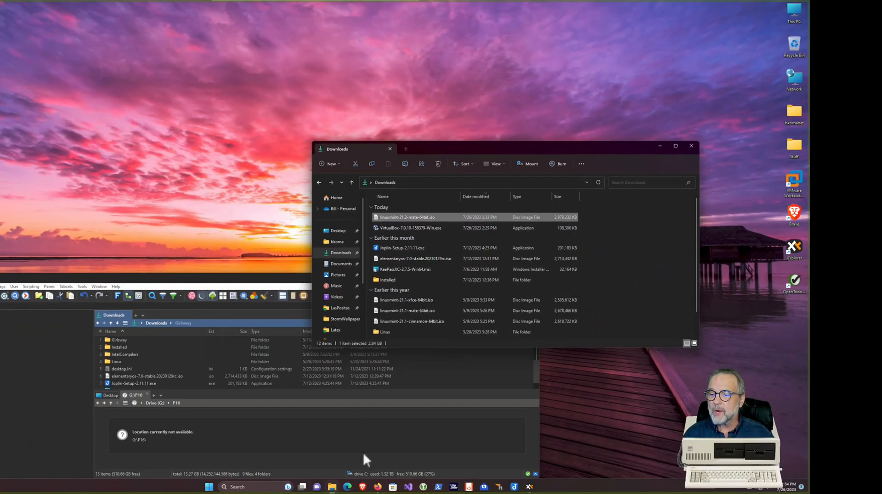
Download VBoxGuestAdditions_7.0.10.iso from the VirtualBox downloads page
{"action": "left_click", "coordinate": [378, 487]}
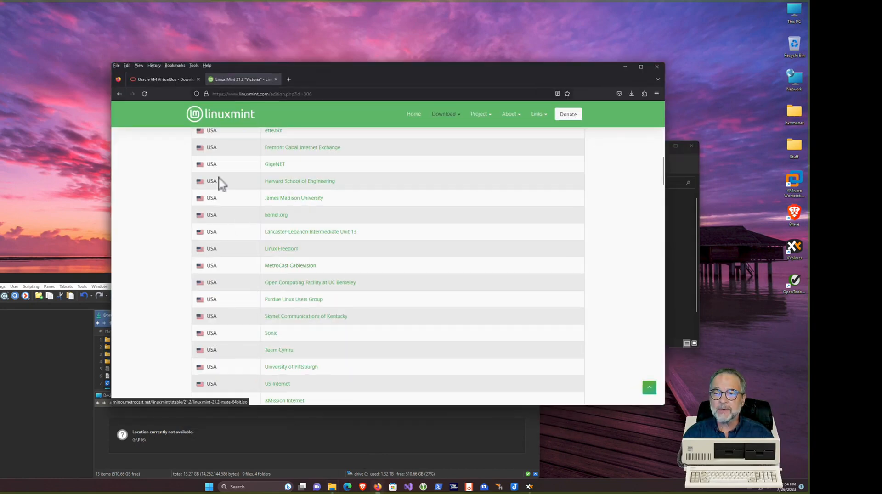
{"action": "left_click", "coordinate": [175, 83]}
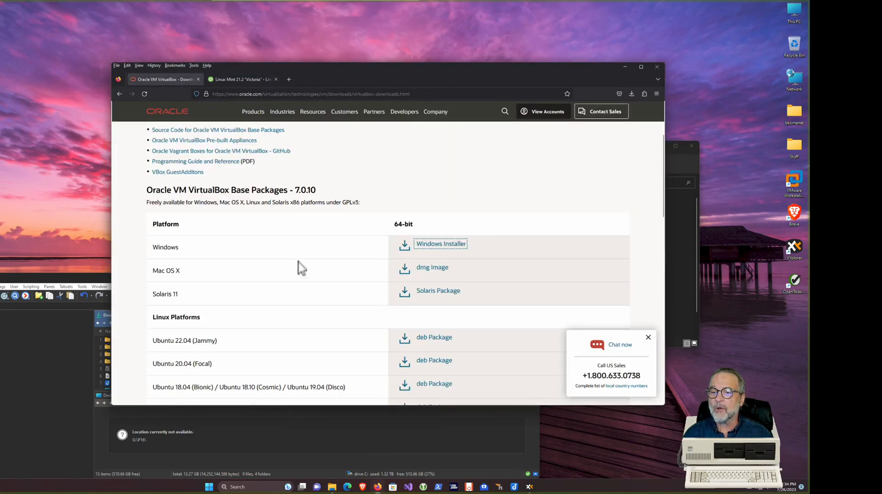
{"action": "scroll", "coordinate": [268, 259], "scroll_direction": "up", "scroll_amount": 3}
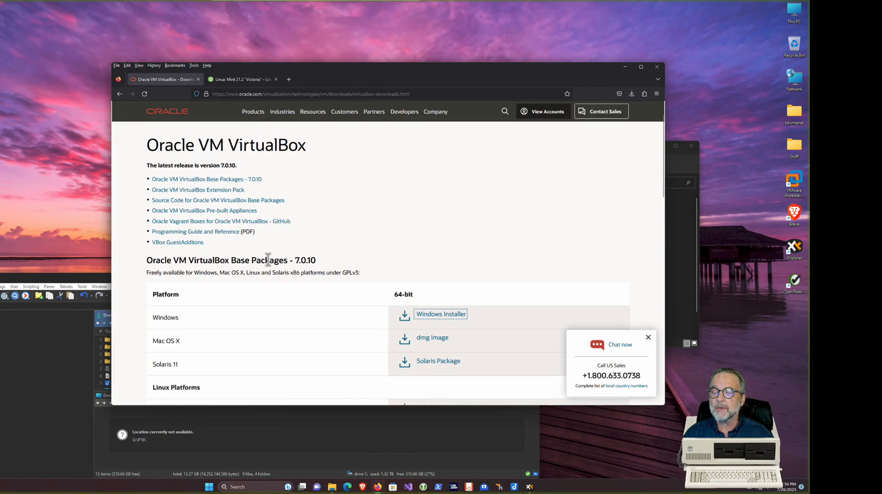
{"action": "scroll", "coordinate": [268, 260], "scroll_direction": "up", "scroll_amount": 2}
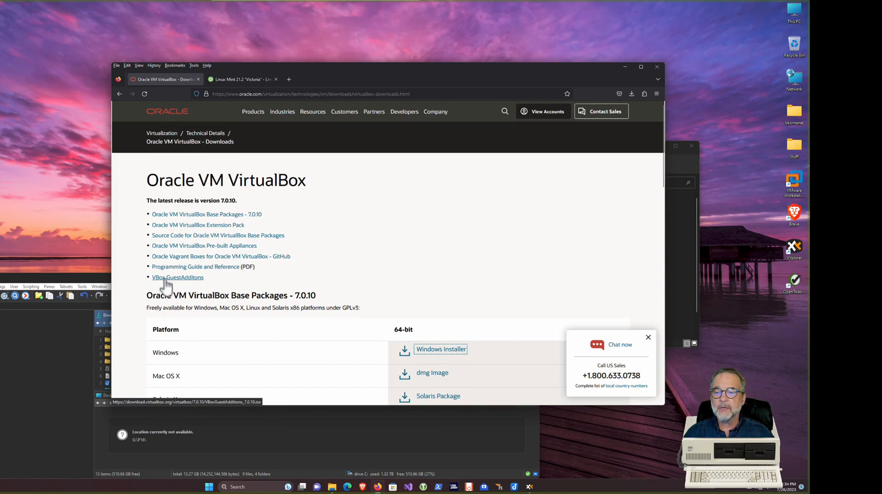
{"action": "left_click", "coordinate": [165, 279]}
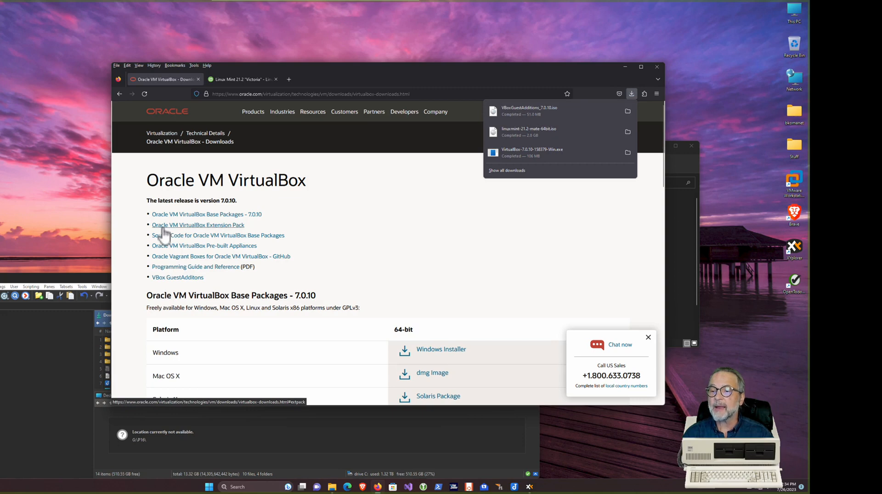
Download the VirtualBox 7.0.10 Extension Pack and move the Downloads window upper left
{"action": "left_click", "coordinate": [162, 228]}
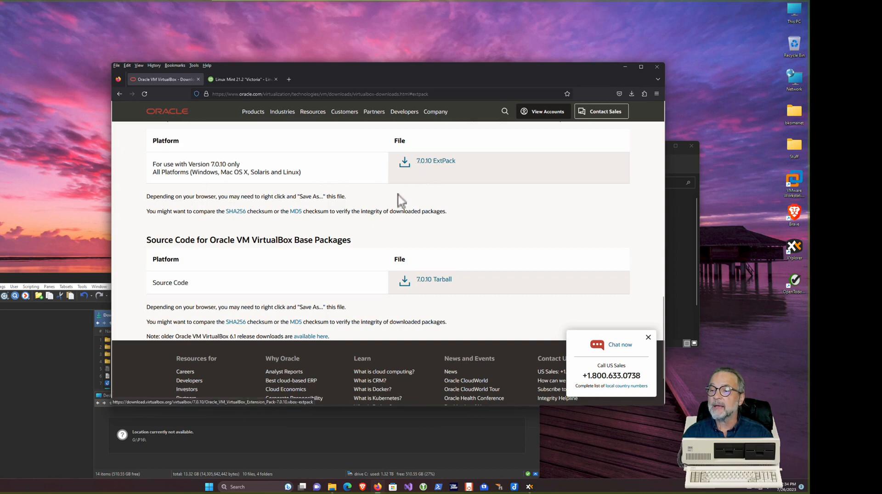
{"action": "left_click", "coordinate": [425, 167]}
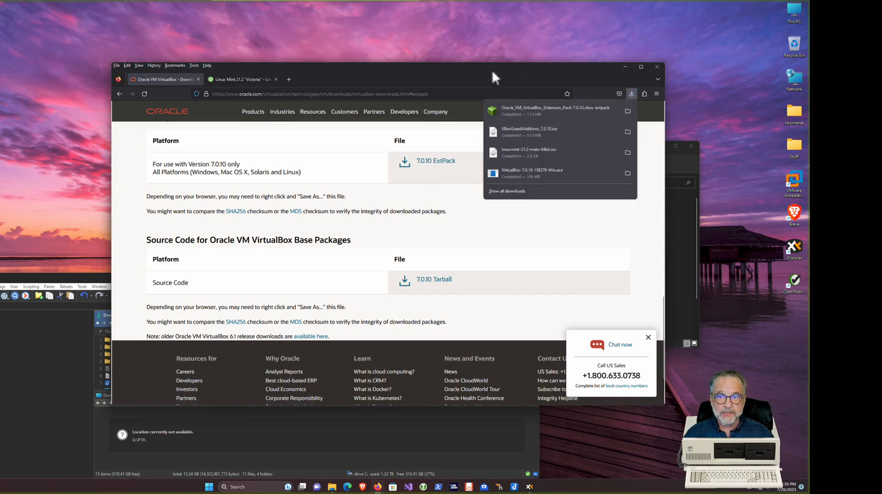
{"action": "left_click", "coordinate": [626, 68]}
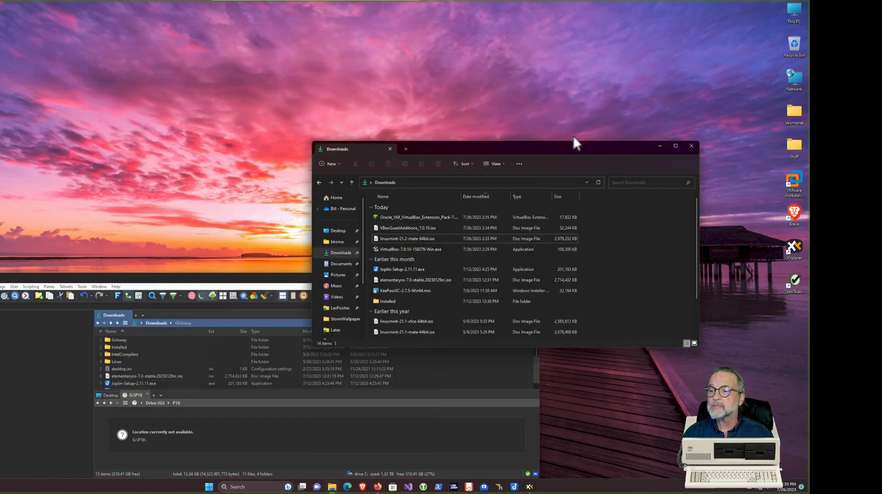
{"action": "left_click_drag", "start_coordinate": [571, 150], "coordinate": [382, 115]}
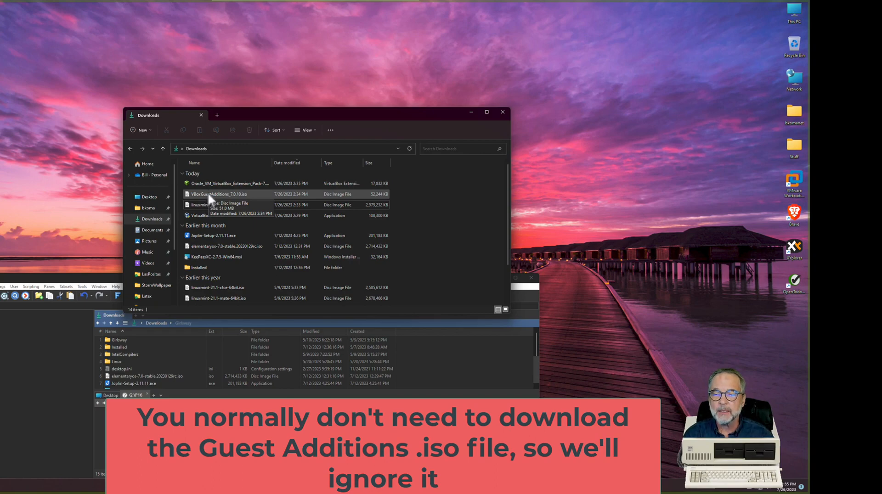
Upgrade the Extension Pack from 7.0.8 to 7.0.10 and accept its licence
{"action": "left_click", "coordinate": [204, 183]}
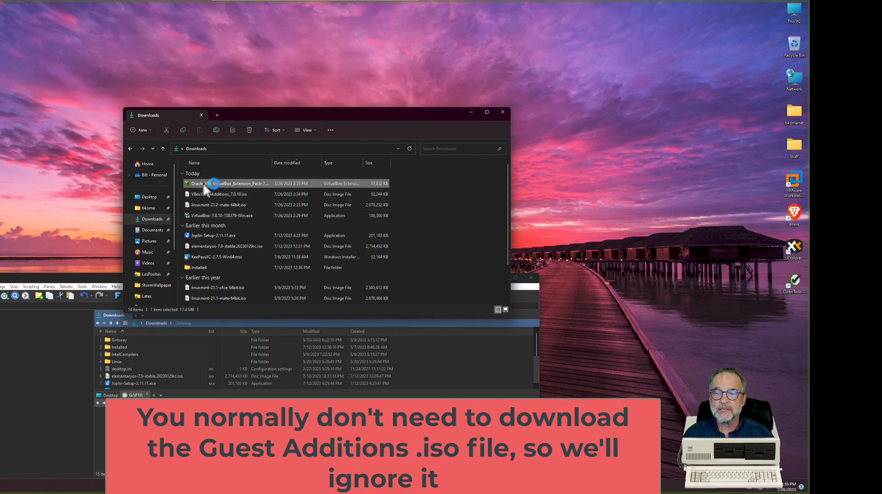
{"action": "double_click", "coordinate": [203, 183]}
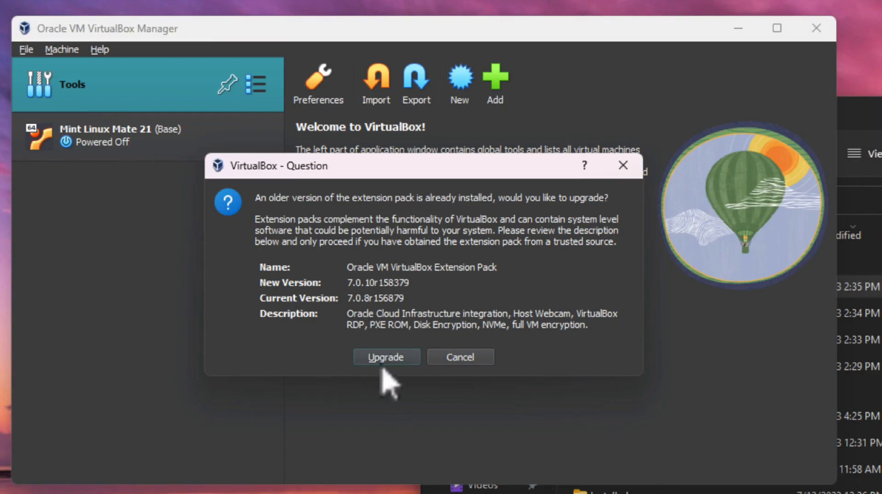
{"action": "left_click", "coordinate": [385, 358]}
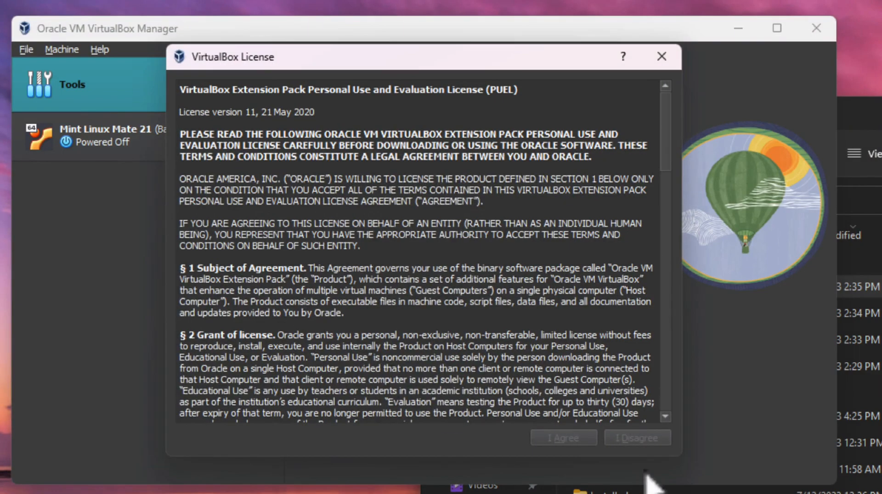
{"action": "left_click_drag", "start_coordinate": [667, 111], "coordinate": [661, 413]}
{"action": "left_click", "coordinate": [634, 438]}
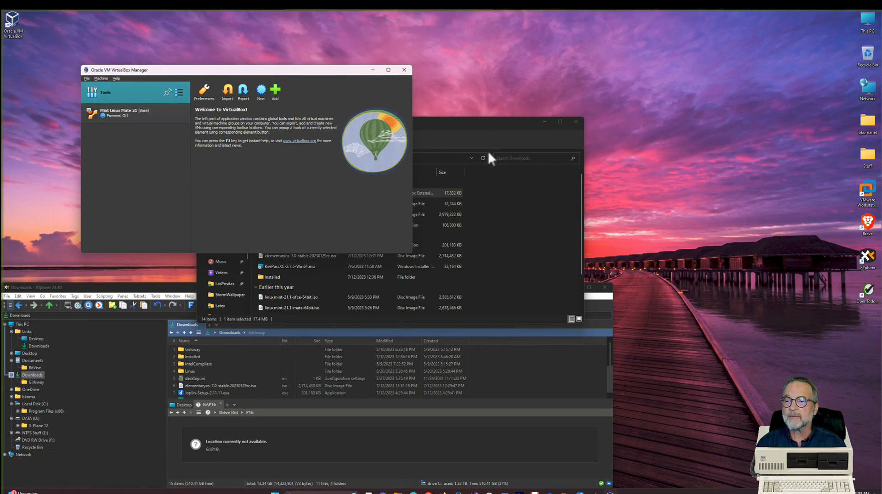
Select the Mint ISO, move the Downloads window lower right, and start a new VM
{"action": "left_click", "coordinate": [508, 132]}
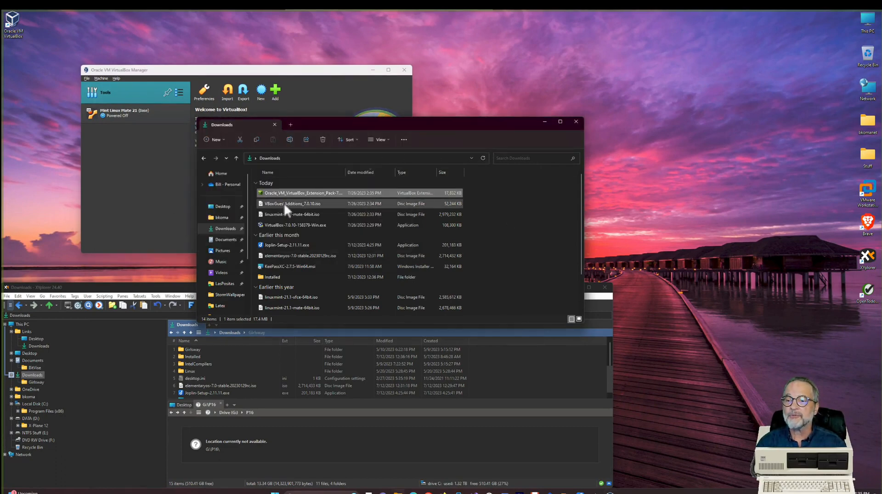
{"action": "left_click", "coordinate": [271, 215]}
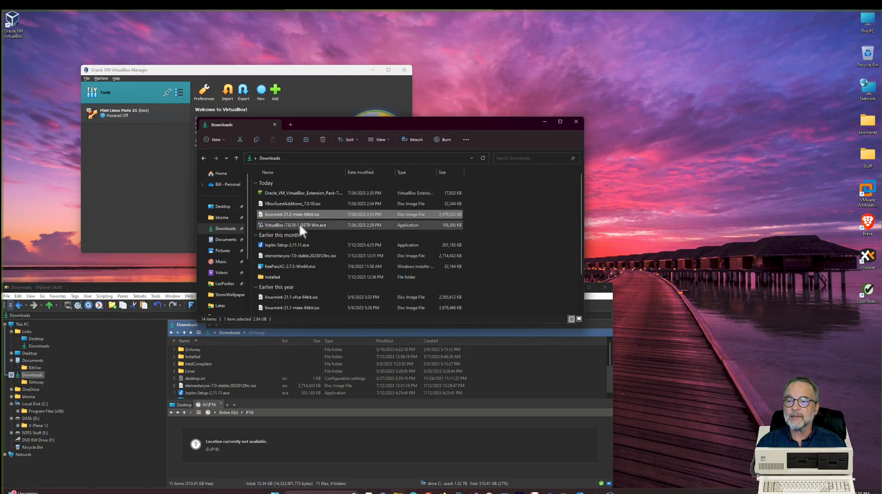
{"action": "left_click_drag", "start_coordinate": [346, 124], "coordinate": [520, 160]}
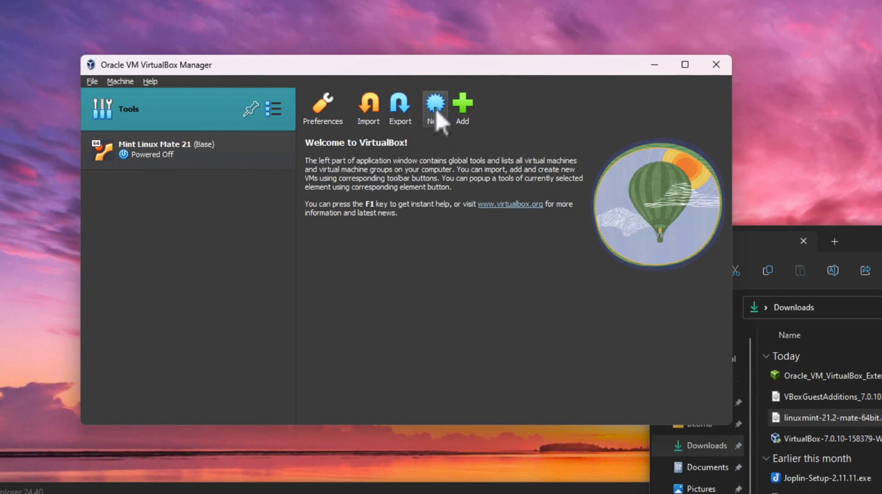
{"action": "left_click", "coordinate": [437, 112]}
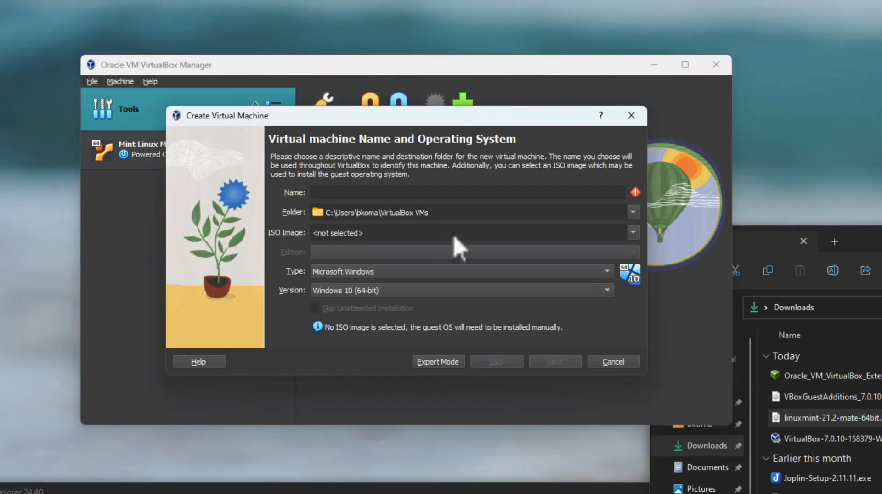
Name the new VM 'Linux MInt 21.1 64-bit' as Linux / Ubuntu (64-bit) and continue
{"action": "type", "text": "Linux"}
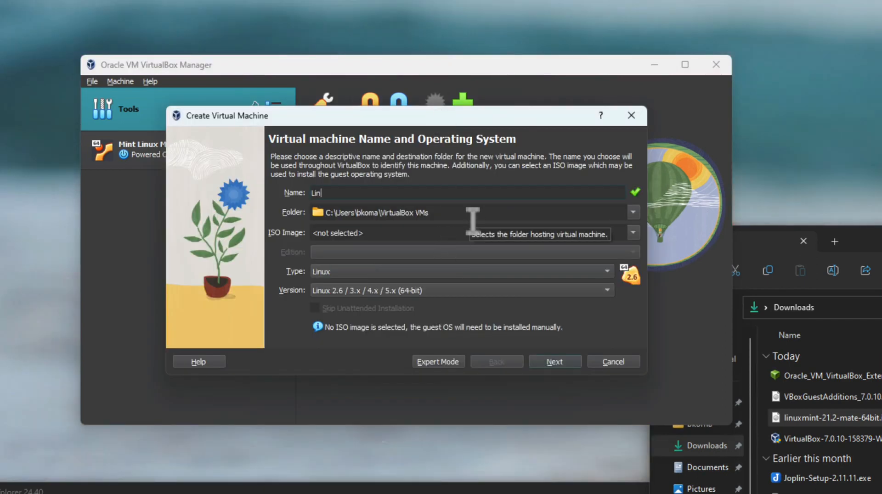
{"action": "key", "text": "BackSpace"}
{"action": "key", "text": "BackSpace"}
{"action": "key", "text": "BackSpace"}
{"action": "key", "text": "BackSpace"}
{"action": "key", "text": "BackSpace"}
{"action": "type", "text": "Linux MInt 21"}
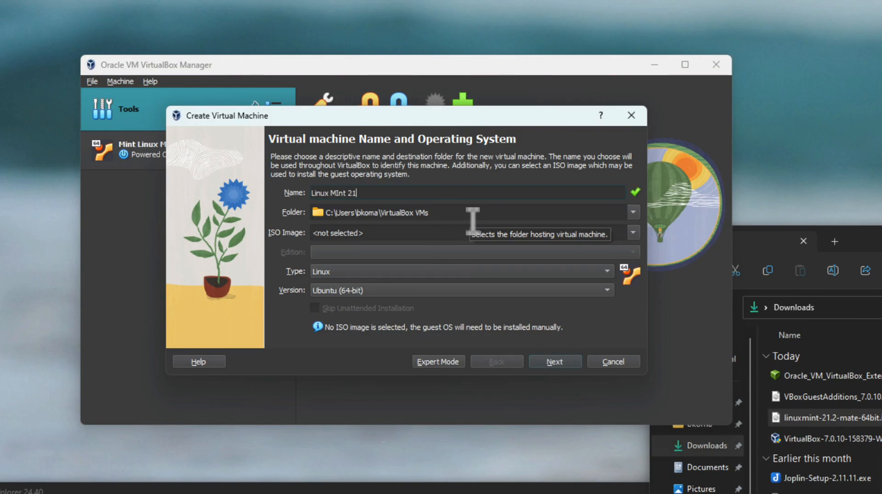
{"action": "type", "text": ".1 64-bit"}
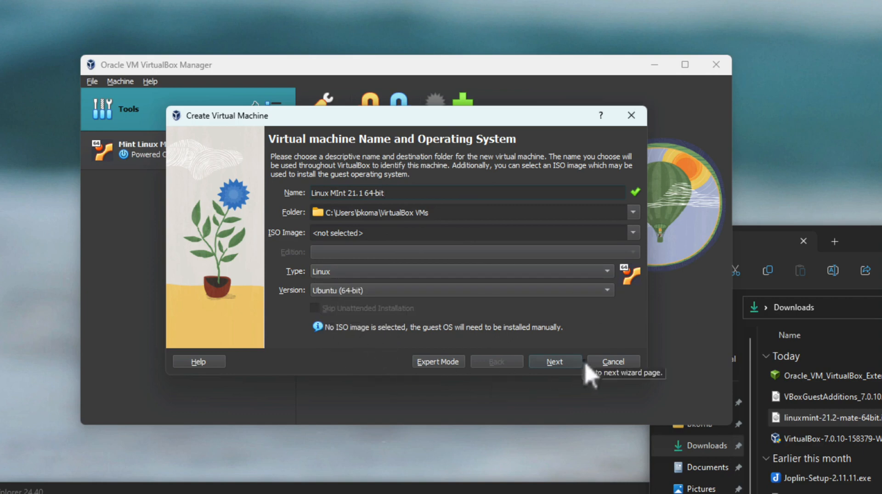
{"action": "left_click", "coordinate": [556, 362]}
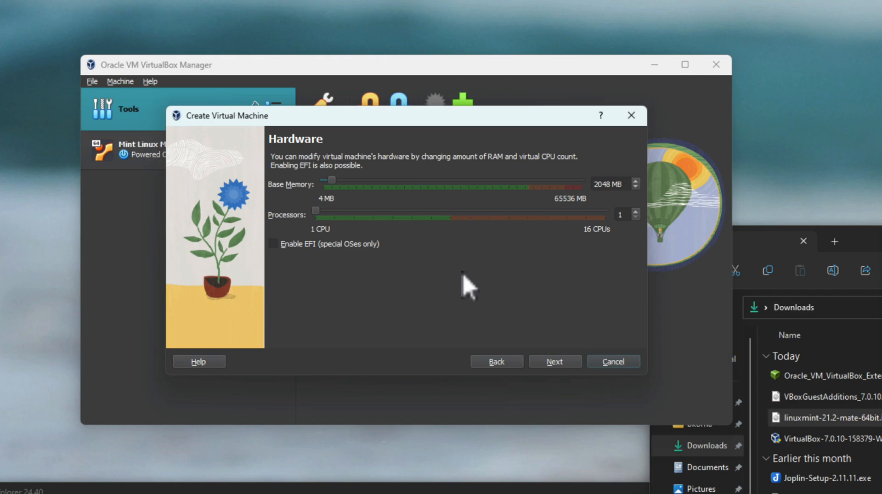
Give the VM 2 processors and a 40 GB virtual disk, reaching the Summary
{"action": "left_click", "coordinate": [636, 213]}
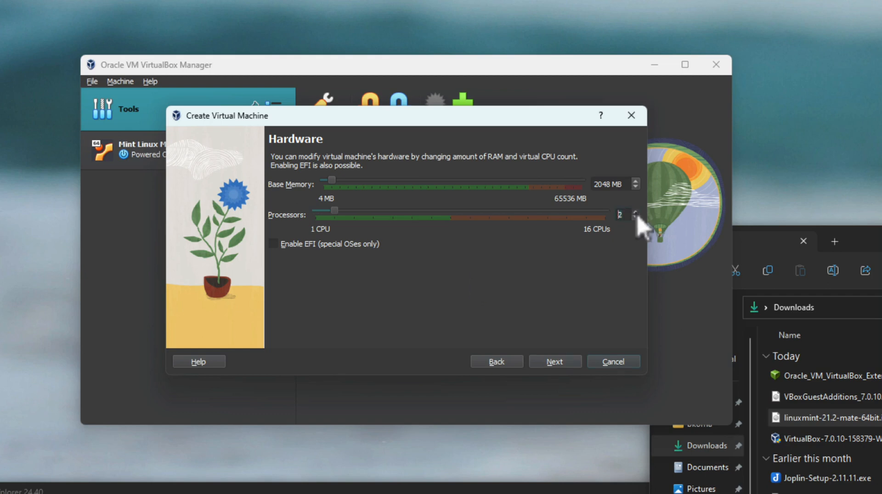
{"action": "left_click", "coordinate": [555, 362]}
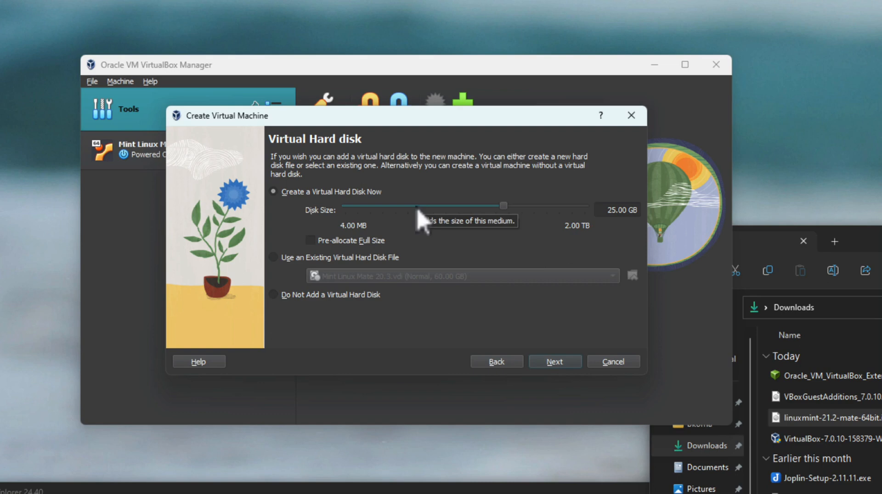
{"action": "left_click", "coordinate": [615, 211]}
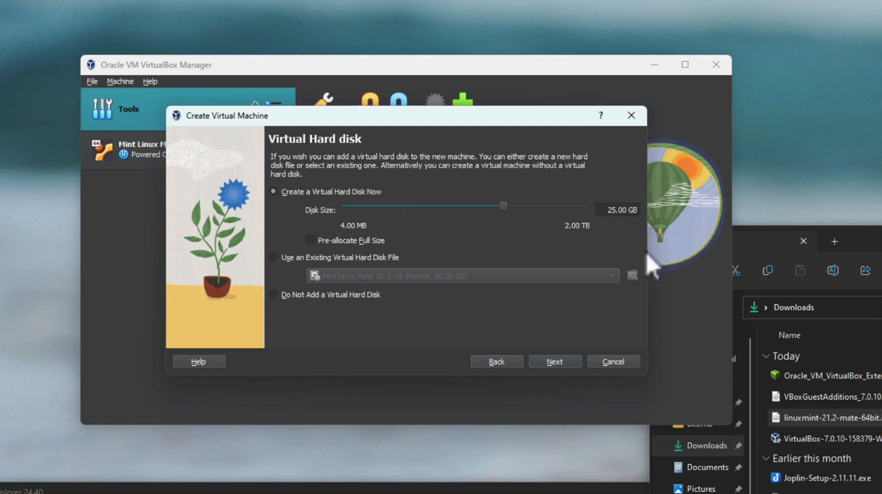
{"action": "key", "text": "BackSpace"}
{"action": "key", "text": "BackSpace"}
{"action": "type", "text": "40"}
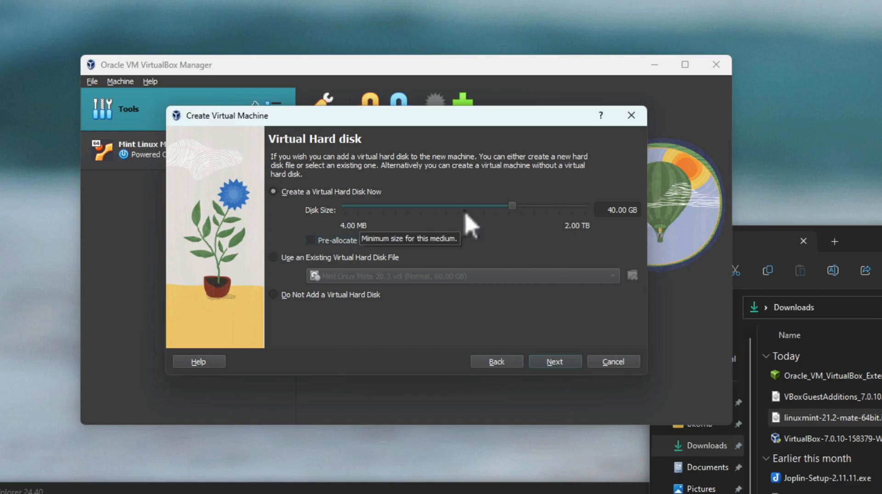
{"action": "left_click", "coordinate": [554, 363]}
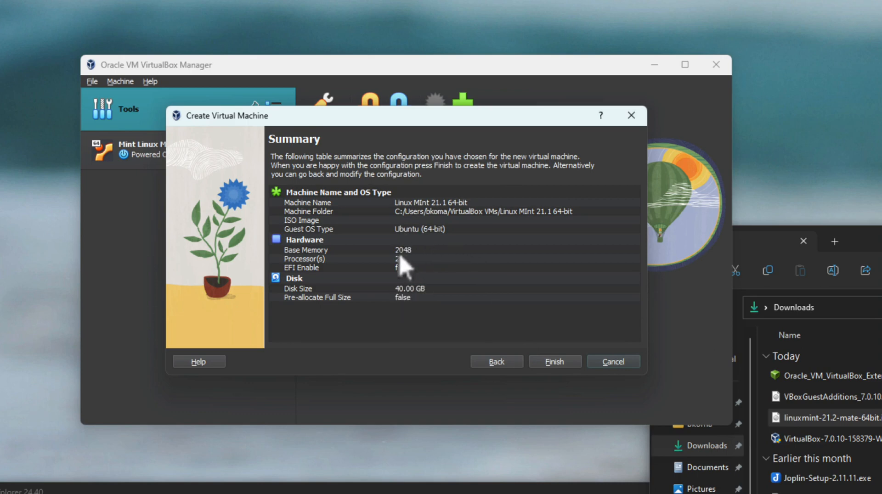
Finish creating the Linux MInt 21.1 64-bit machine, select it, and open its settings
{"action": "left_click", "coordinate": [556, 367]}
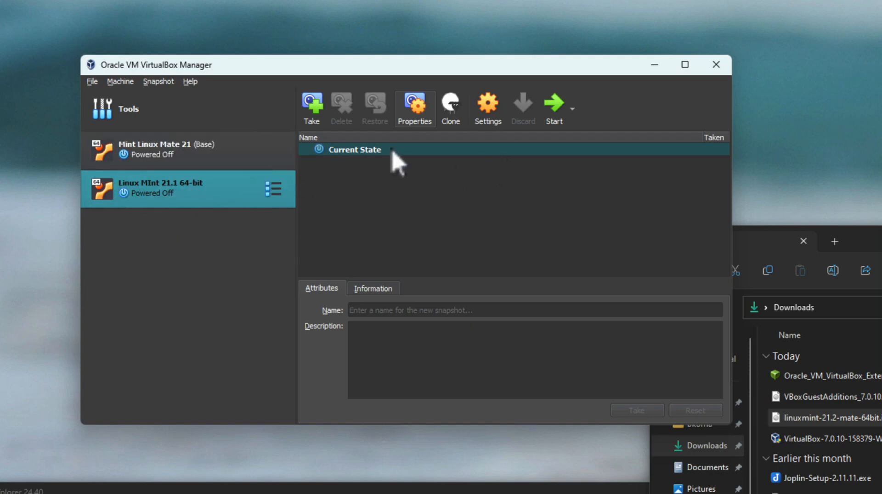
{"action": "left_click", "coordinate": [133, 154]}
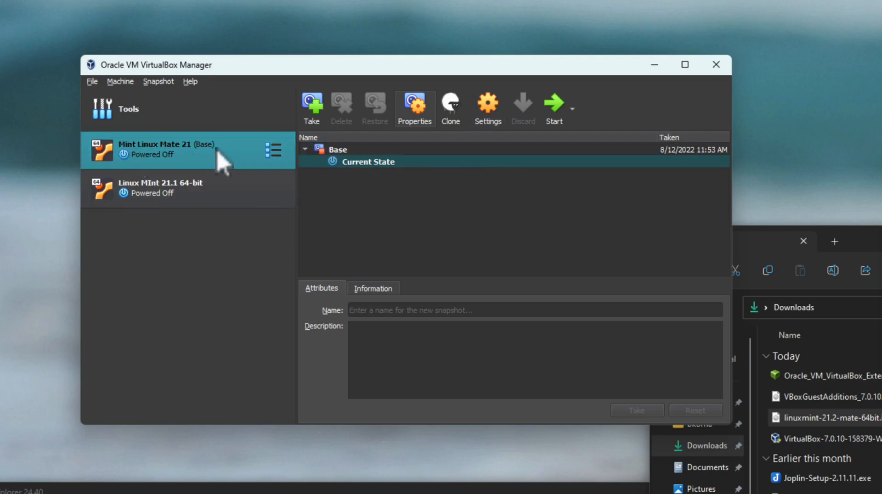
{"action": "left_click", "coordinate": [164, 205]}
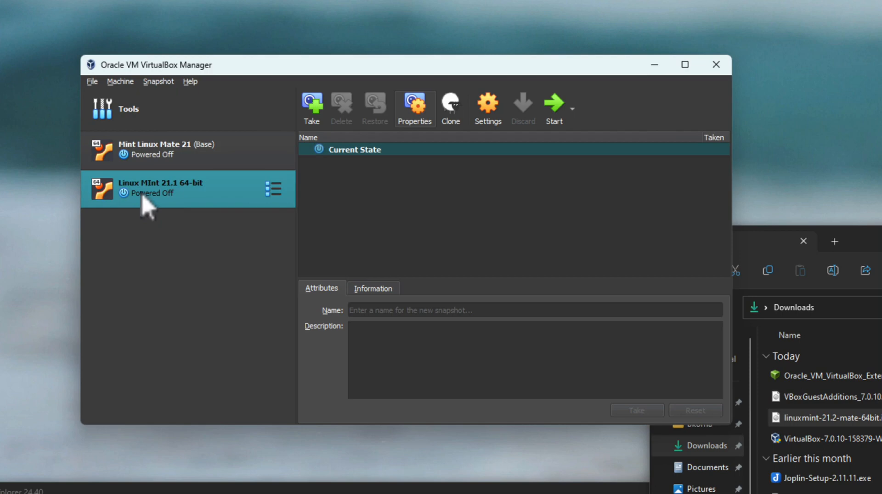
{"action": "left_click", "coordinate": [484, 114]}
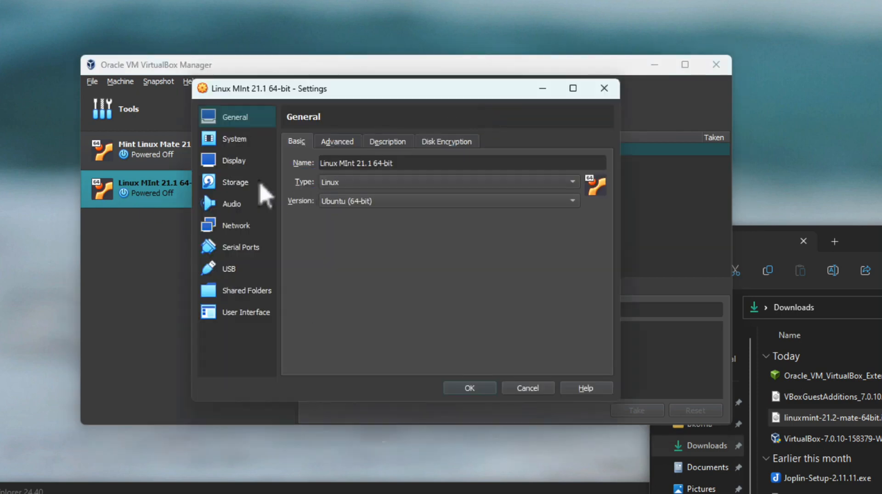
Load linuxmint-21.2-mate-64bit.iso into the empty IDE optical drive and save the storage settings
{"action": "left_click", "coordinate": [233, 184]}
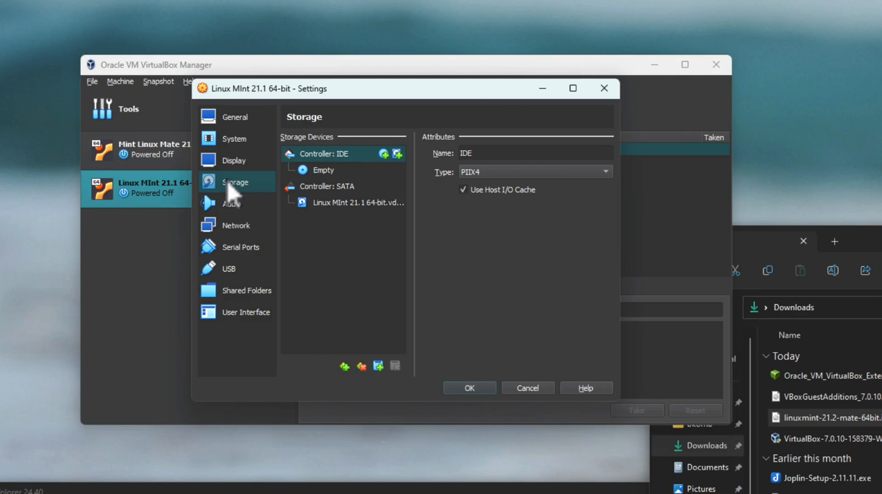
{"action": "left_click", "coordinate": [322, 176]}
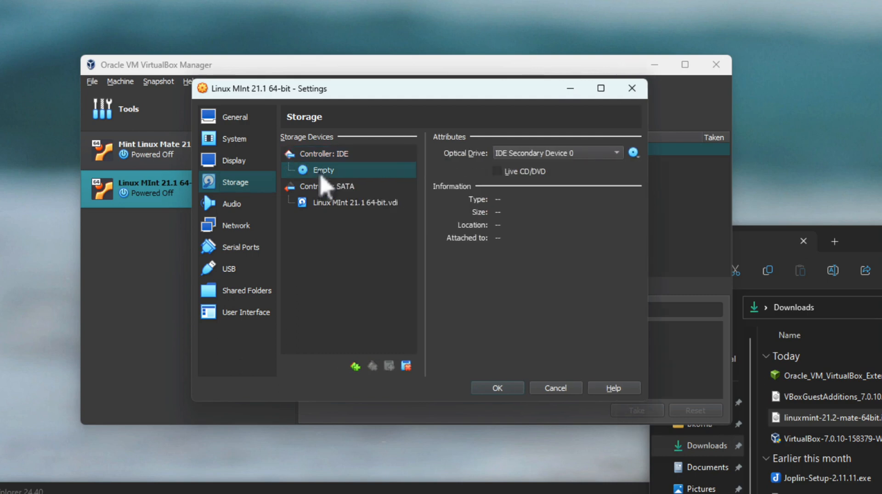
{"action": "left_click", "coordinate": [633, 153]}
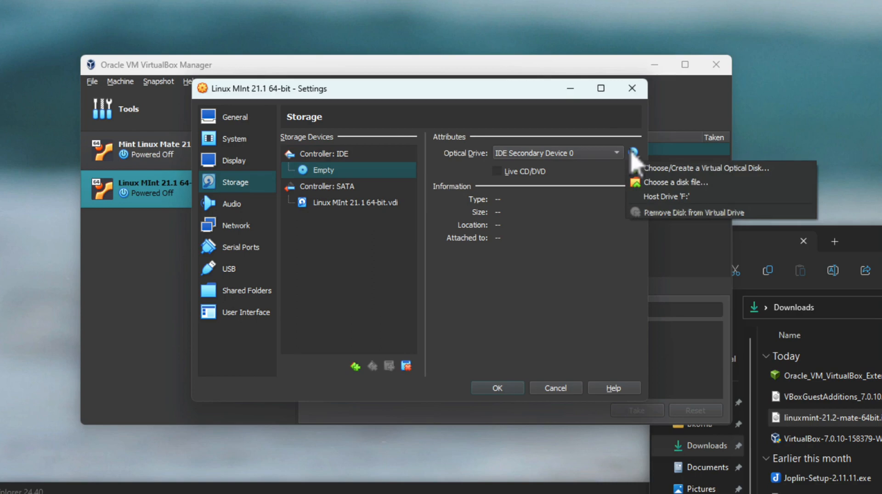
{"action": "left_click", "coordinate": [658, 184]}
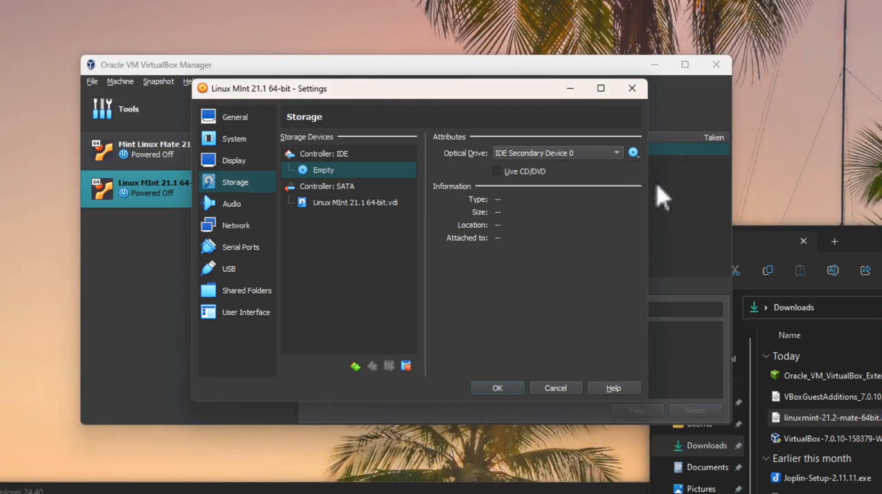
{"action": "left_click", "coordinate": [389, 251]}
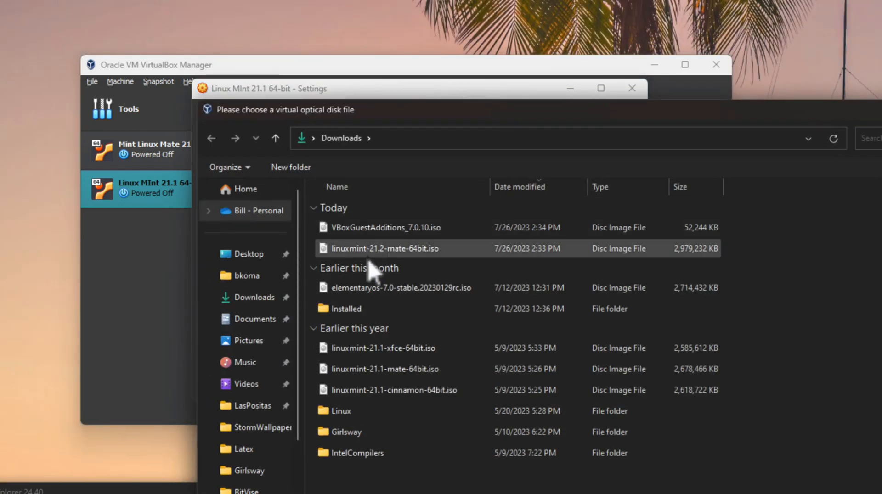
{"action": "left_click", "coordinate": [358, 251]}
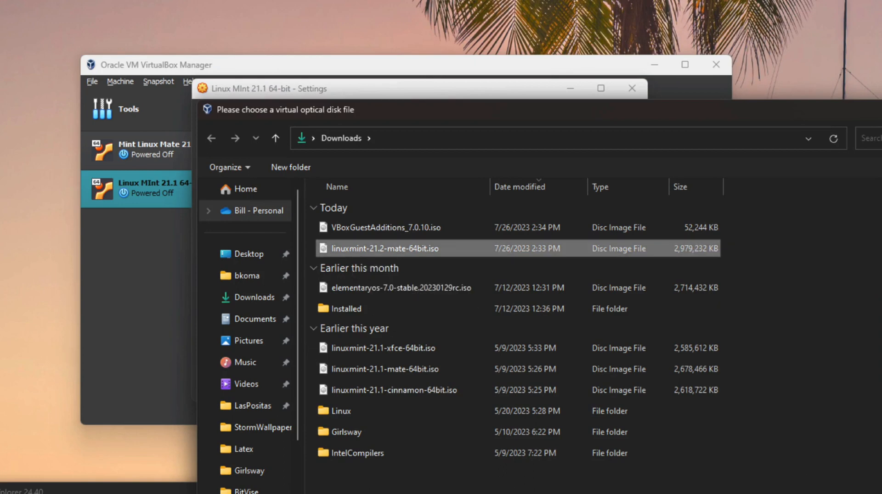
{"action": "key", "text": "Return"}
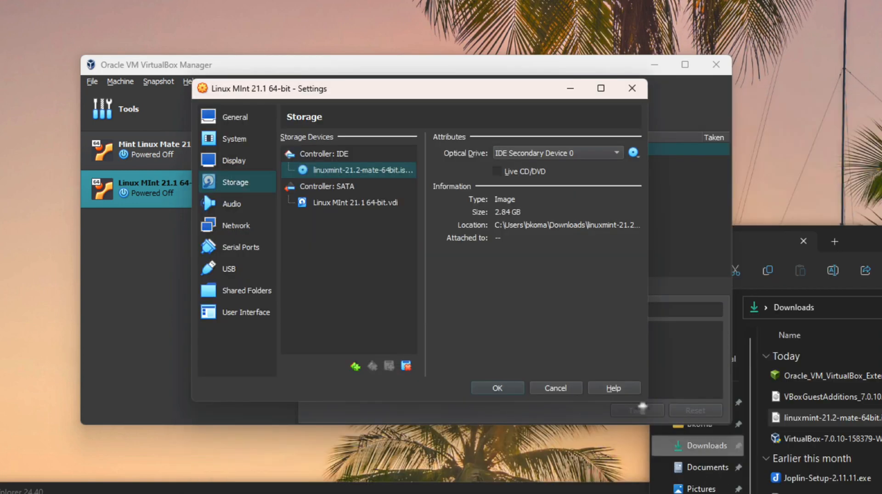
{"action": "left_click", "coordinate": [492, 392]}
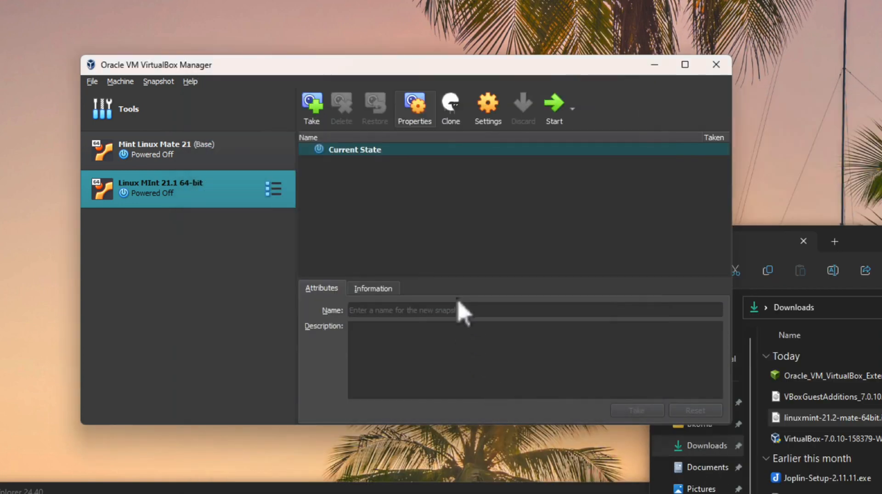
Start the Linux MInt 21.1 64-bit VM, dismiss notifications, and click into its GRUB display
{"action": "left_click", "coordinate": [554, 113]}
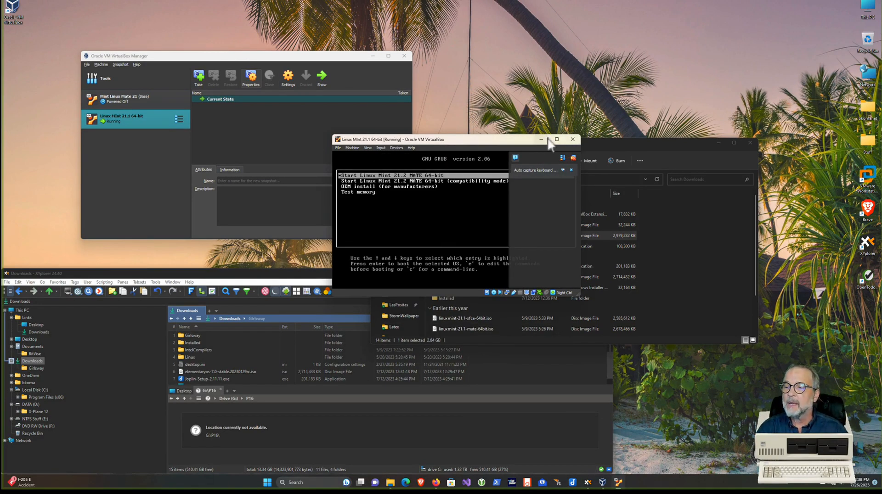
{"action": "left_click_drag", "start_coordinate": [477, 142], "coordinate": [429, 151]}
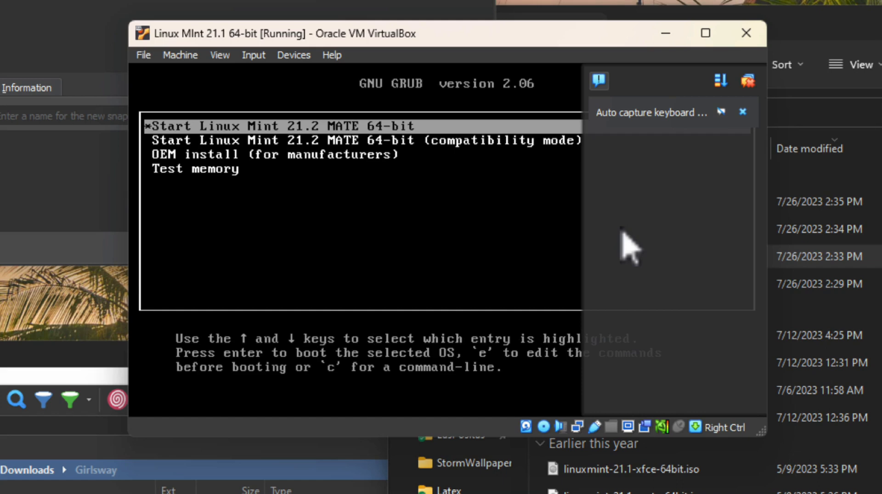
{"action": "left_click", "coordinate": [748, 82]}
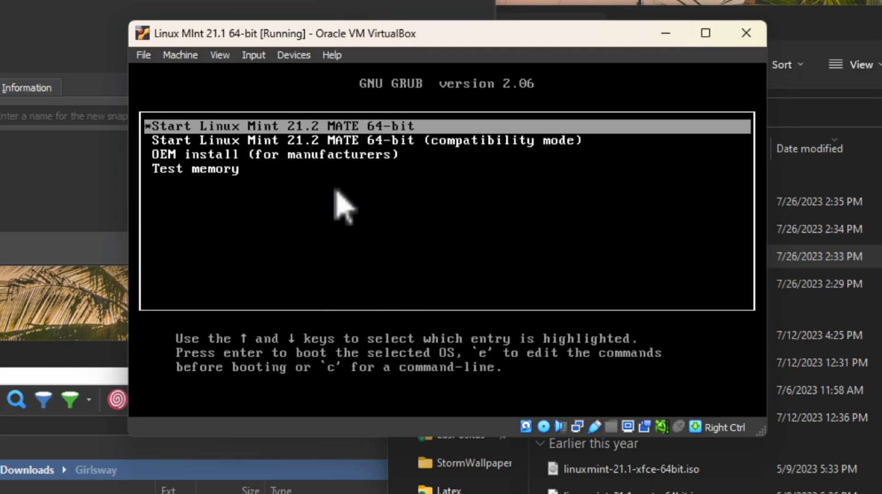
{"action": "left_click", "coordinate": [373, 216]}
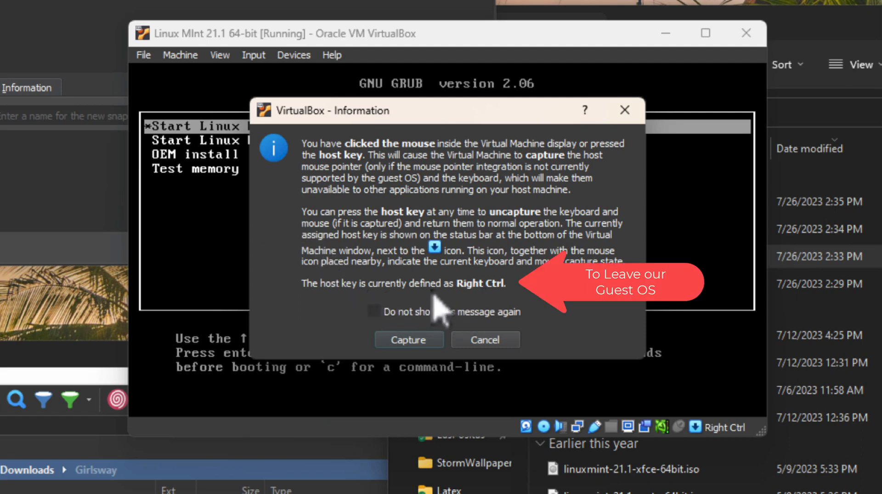
Capture mouse and keyboard and boot the standard Linux Mint 21.2 MATE GRUB entry
{"action": "left_click", "coordinate": [410, 342]}
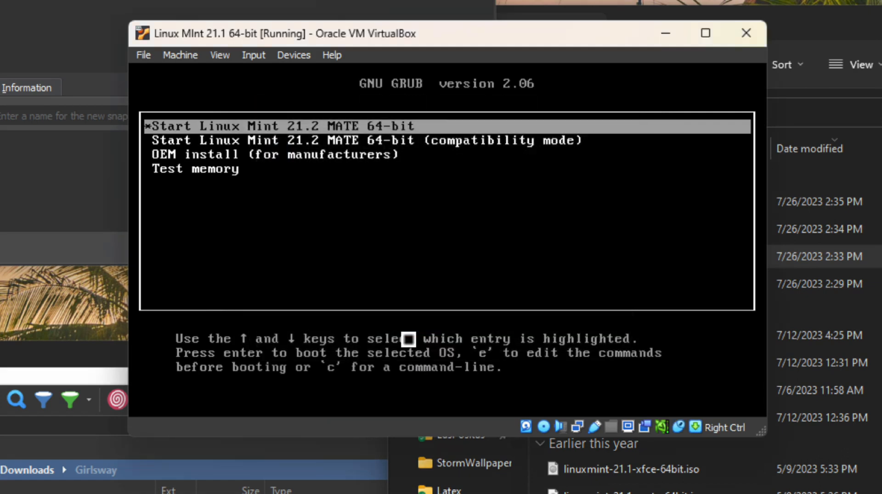
{"action": "key", "text": "Down"}
{"action": "key", "text": "Down"}
{"action": "key", "text": "Down"}
{"action": "key", "text": "Up"}
{"action": "key", "text": "Up"}
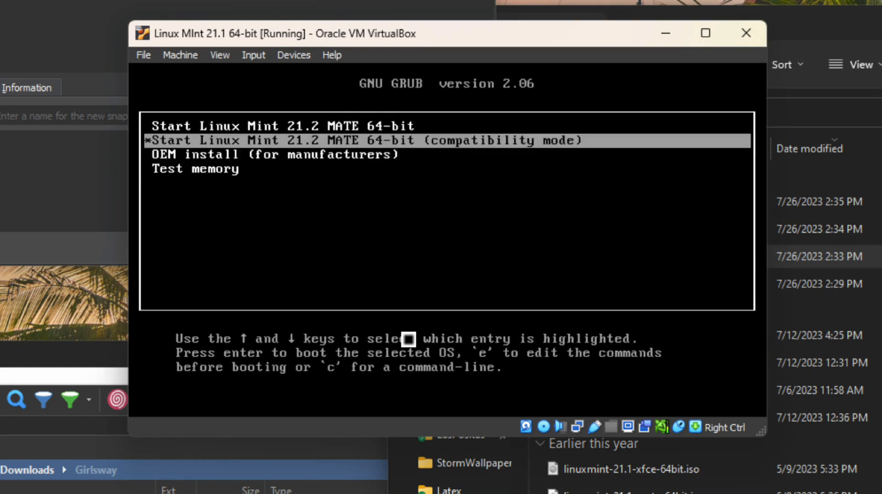
{"action": "key", "text": "Up"}
{"action": "key", "text": "Down"}
{"action": "key", "text": "Down"}
{"action": "key", "text": "Up"}
{"action": "key", "text": "Up"}
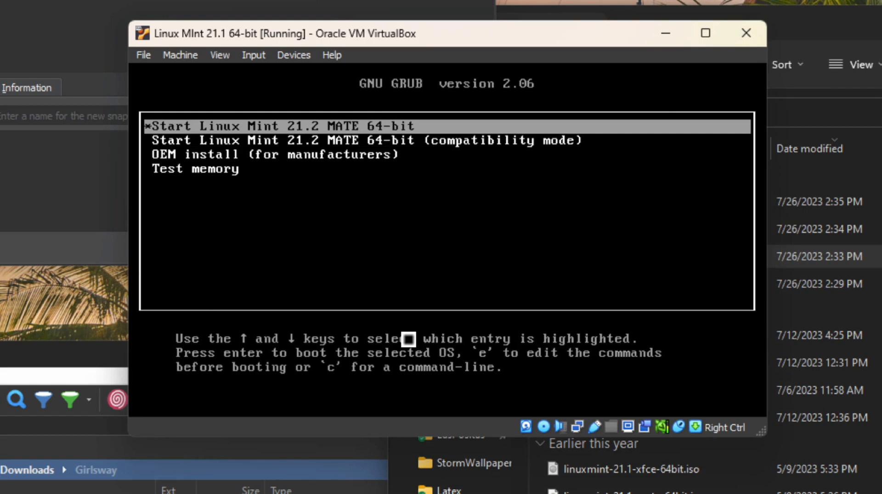
{"action": "key", "text": "Return"}
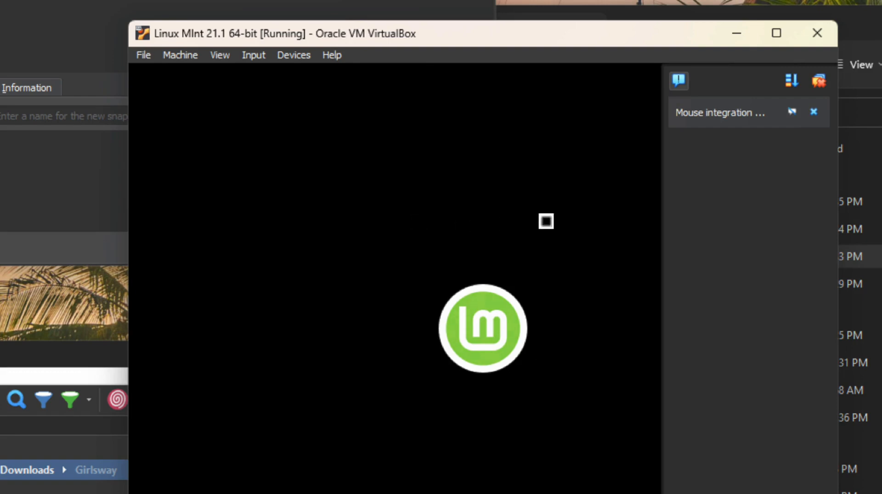
{"action": "left_click", "coordinate": [545, 221]}
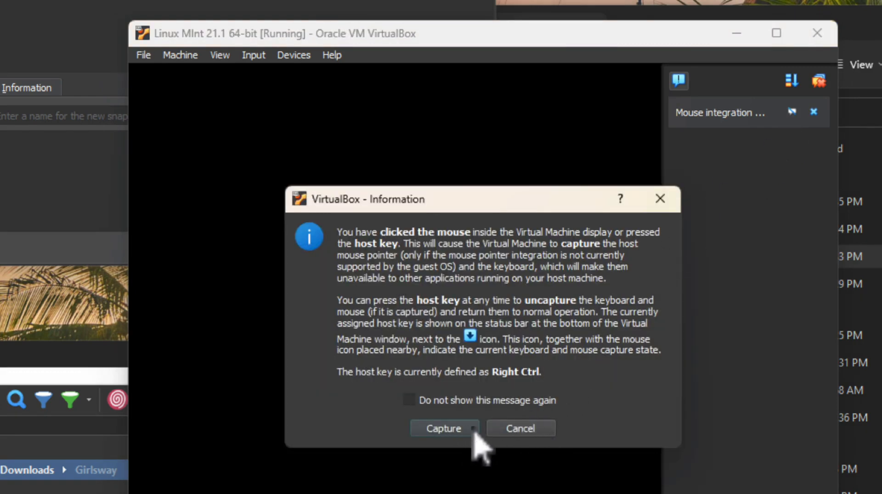
{"action": "left_click", "coordinate": [497, 429]}
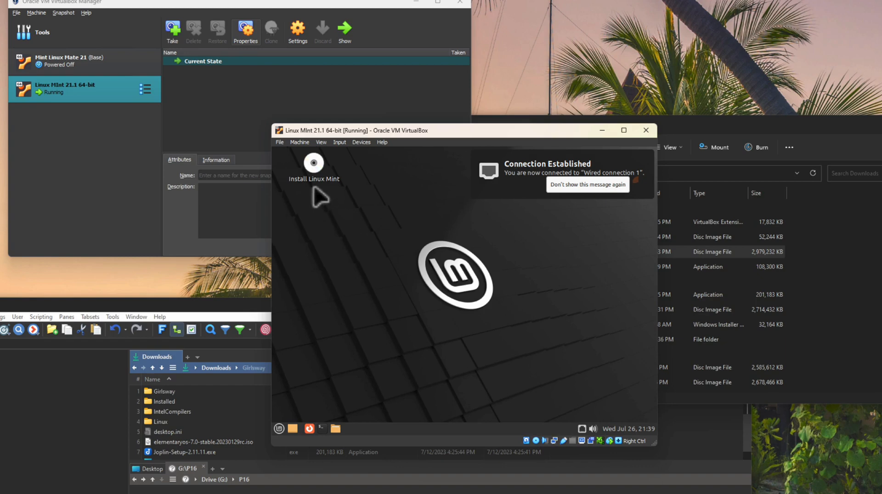
Launch the installer from the Install Linux Mint desktop icon
{"action": "left_click", "coordinate": [321, 170]}
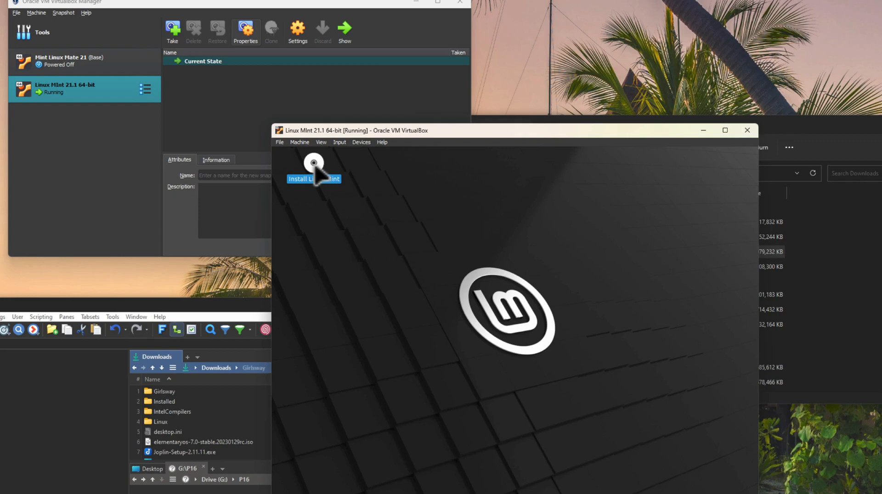
{"action": "double_click", "coordinate": [317, 169]}
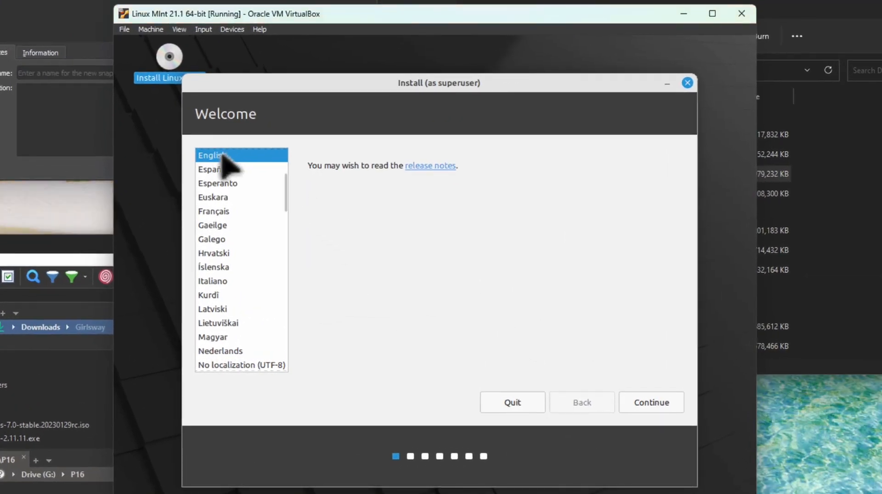
Accept English language and English (US) keyboard layout, skipping multimedia codec installation
{"action": "left_click", "coordinate": [652, 403]}
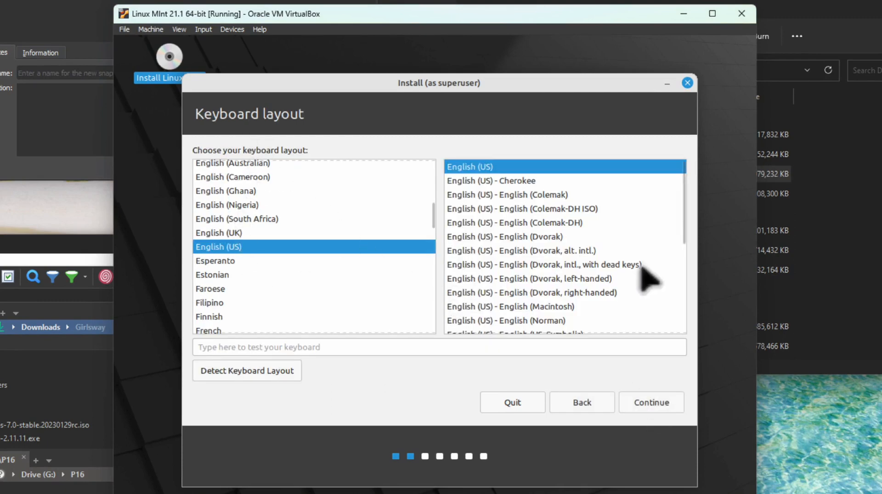
{"action": "left_click", "coordinate": [656, 404]}
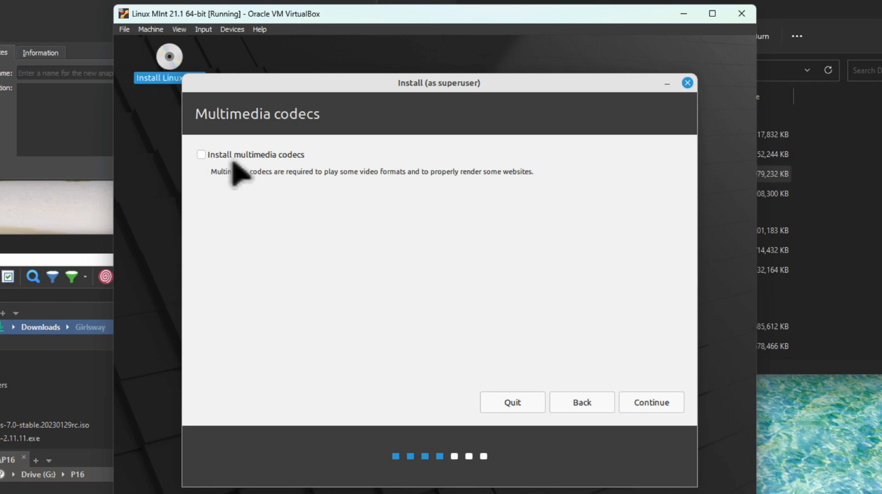
{"action": "left_click", "coordinate": [646, 407]}
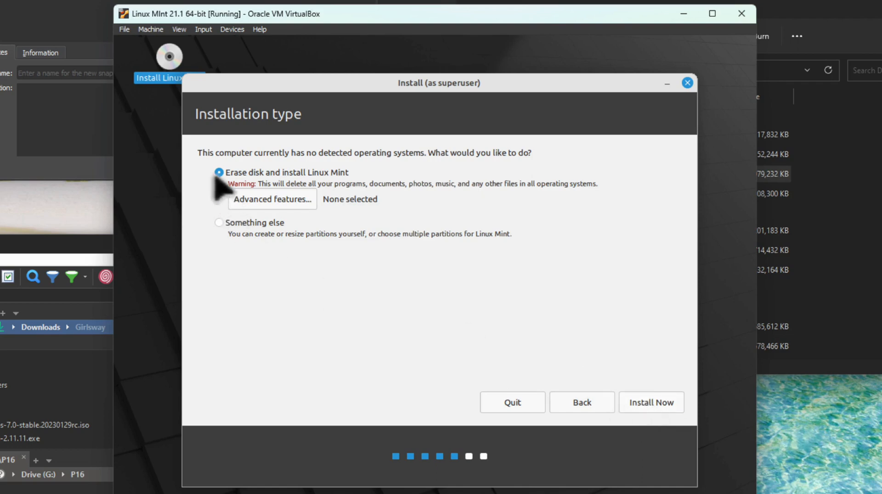
Install with the whole disk erased, confirm the partition changes, and choose Los Angeles timezone
{"action": "left_click", "coordinate": [647, 404]}
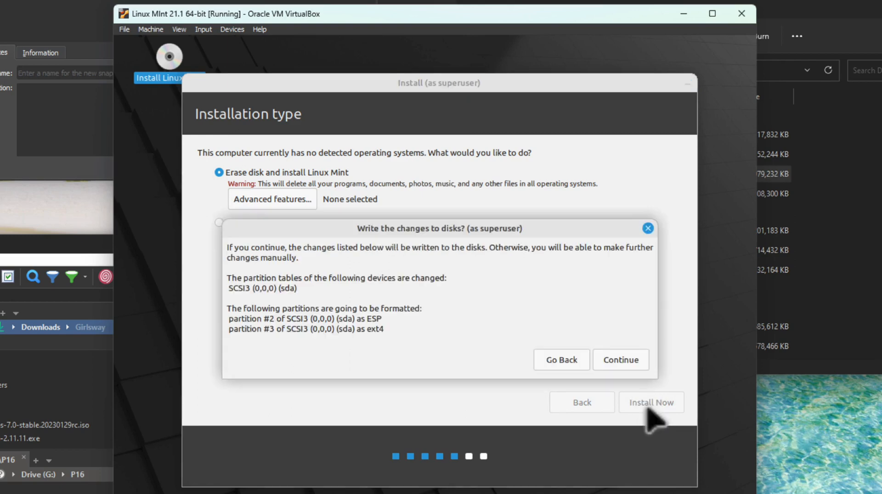
{"action": "left_click", "coordinate": [620, 360]}
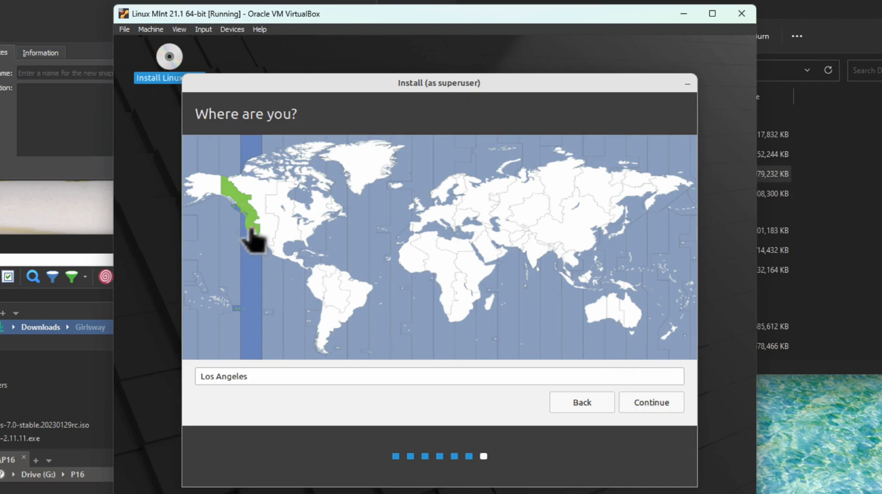
{"action": "left_click", "coordinate": [311, 230]}
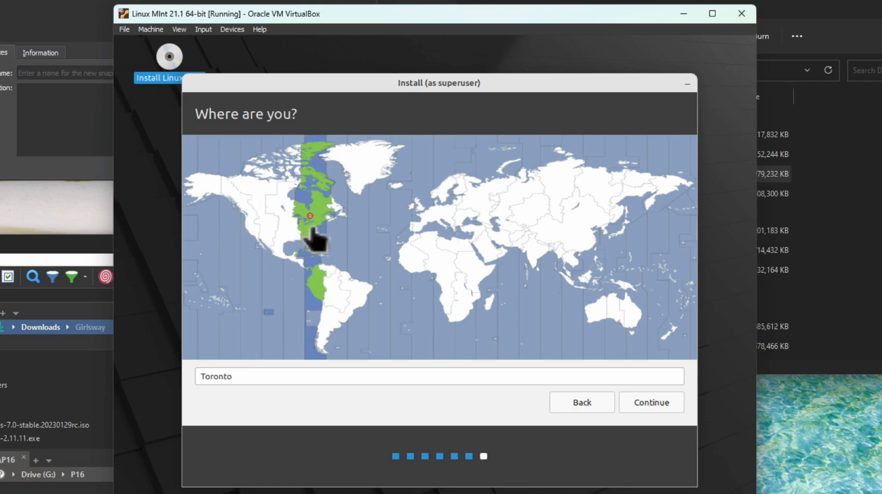
{"action": "left_click", "coordinate": [286, 231]}
{"action": "left_click", "coordinate": [244, 230]}
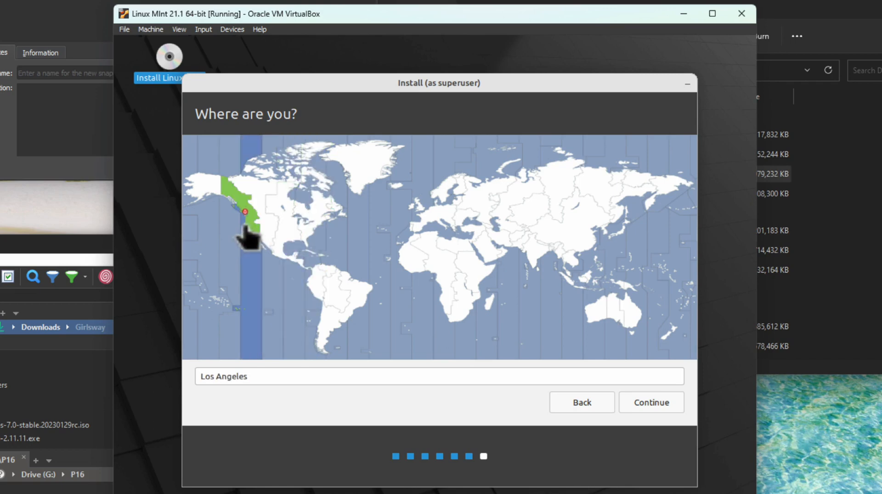
{"action": "left_click", "coordinate": [648, 406]}
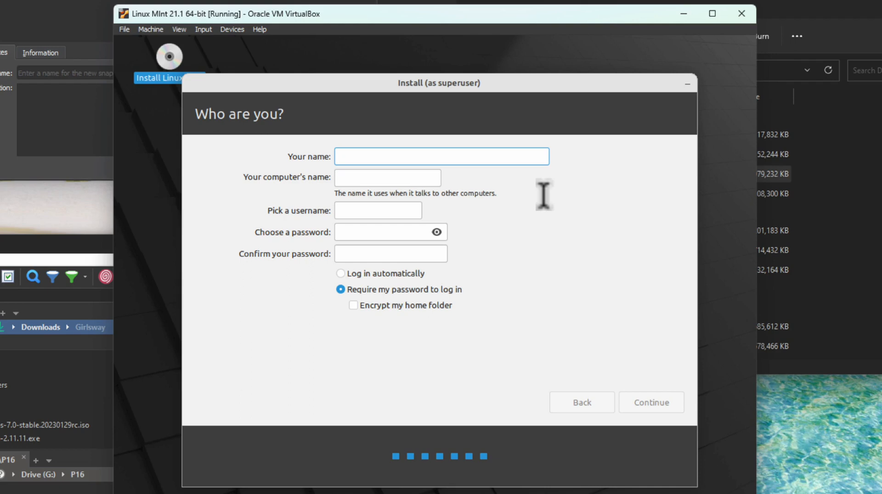
Enter the user's full name, a username and a matching account password, then continue installing
{"action": "type", "text": "Linux User"}
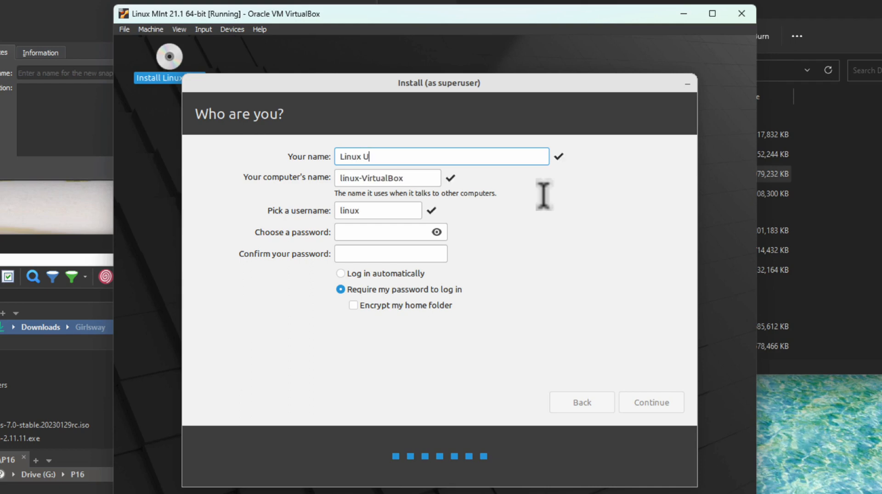
{"action": "key", "text": "Tab"}
{"action": "key", "text": "Tab"}
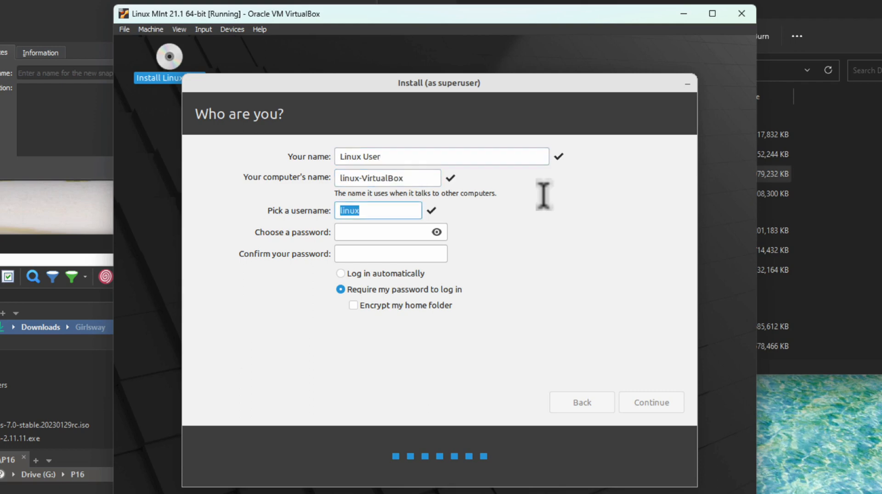
{"action": "type", "text": "linuxuser"}
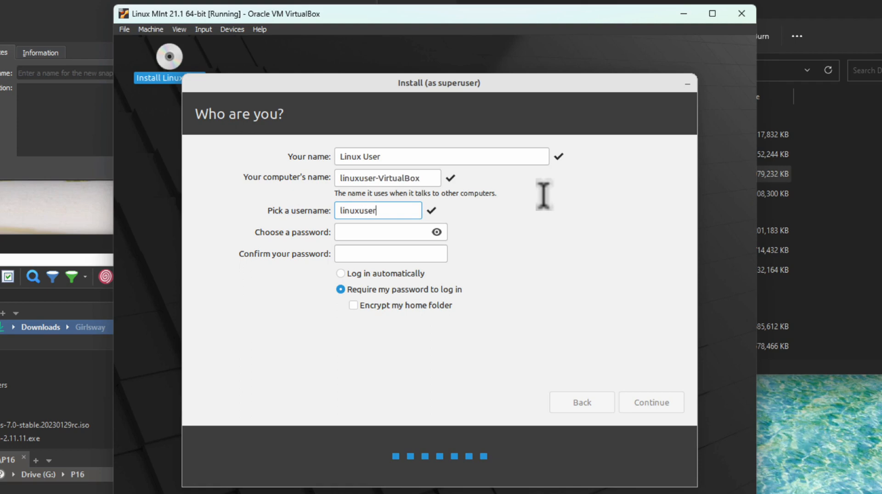
{"action": "key", "text": "Tab"}
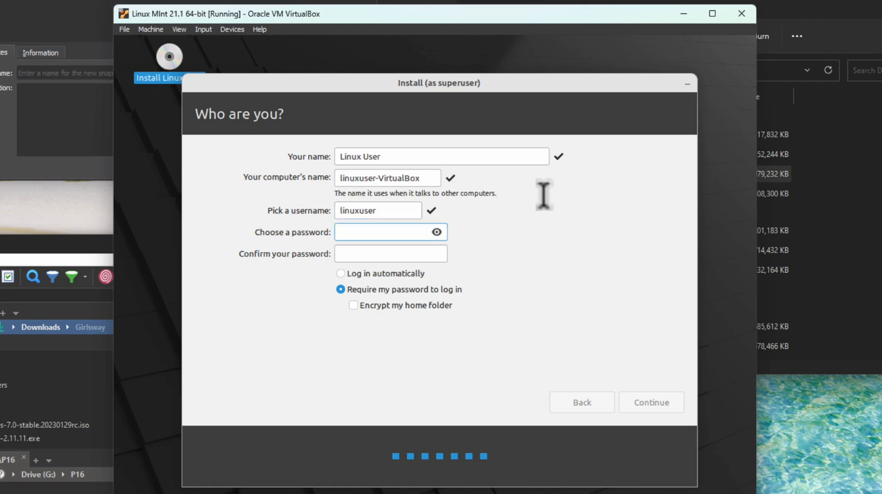
{"action": "type", "text": "password"}
{"action": "key", "text": "Tab"}
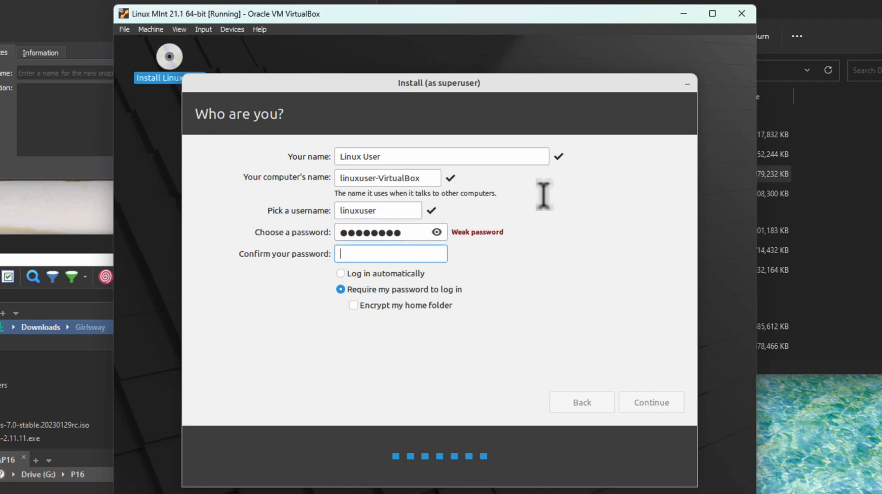
{"action": "type", "text": "password"}
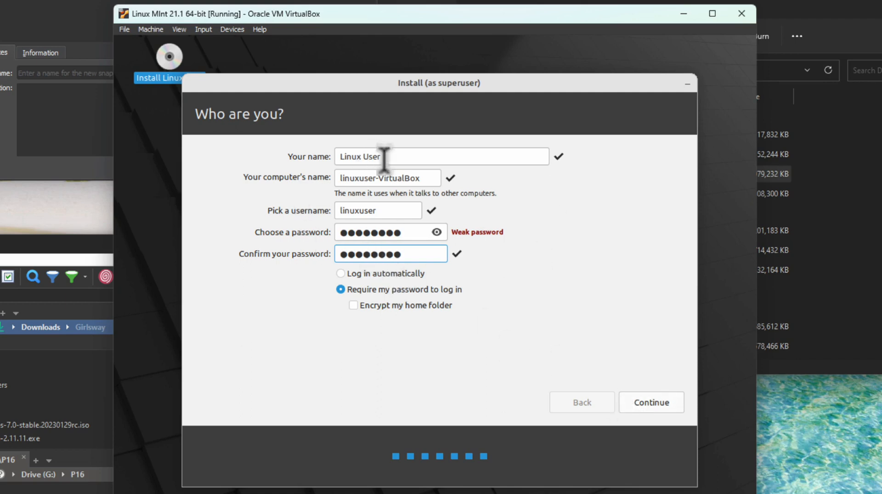
{"action": "left_click_drag", "start_coordinate": [427, 178], "coordinate": [312, 173]}
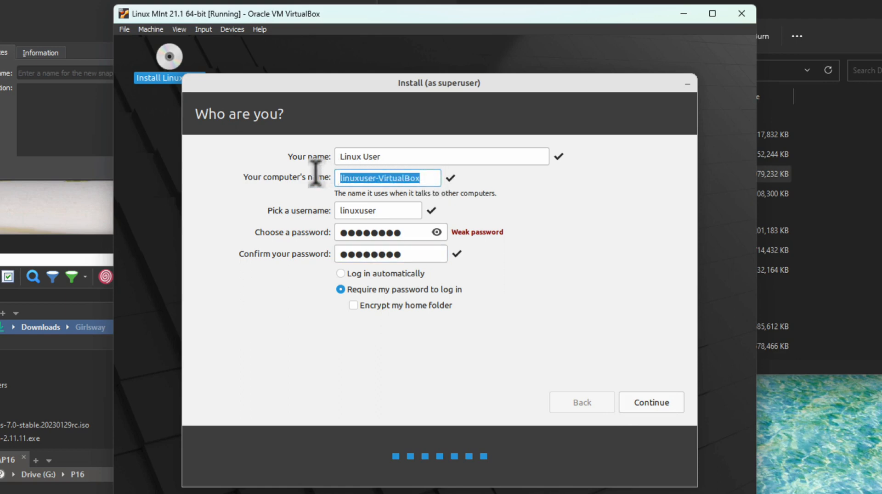
{"action": "left_click", "coordinate": [644, 402]}
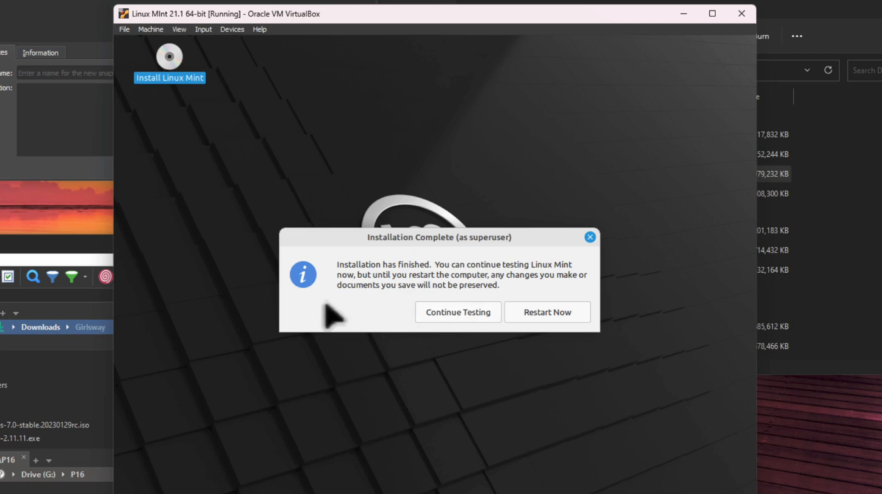
Choose Continue Testing, then shut down the live Mint session past the remove-medium prompt
{"action": "left_click", "coordinate": [460, 315]}
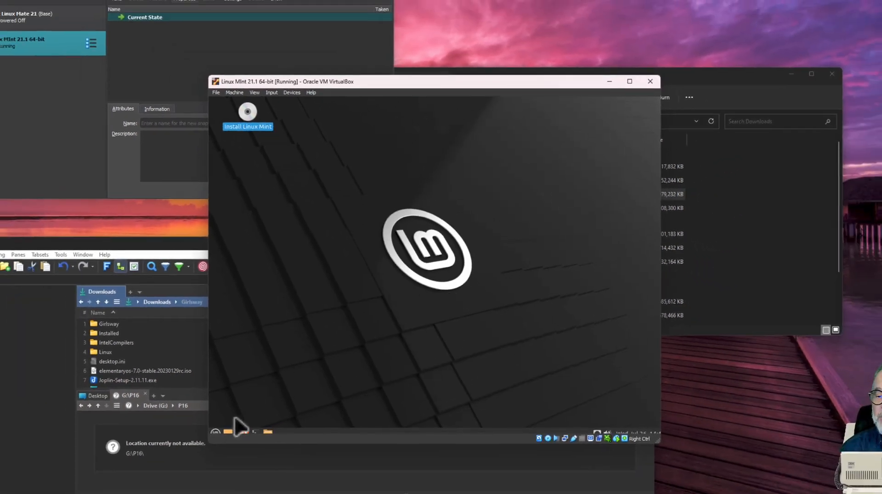
{"action": "left_click", "coordinate": [214, 434]}
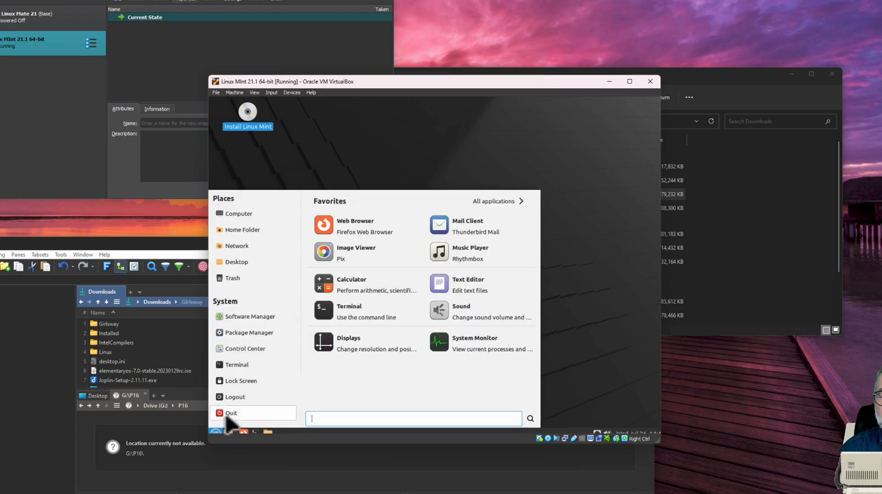
{"action": "left_click", "coordinate": [227, 415]}
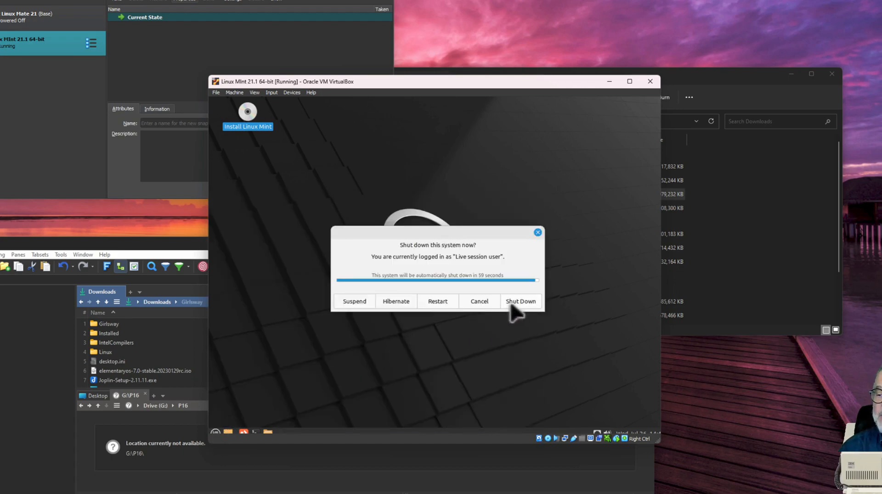
{"action": "left_click", "coordinate": [512, 303]}
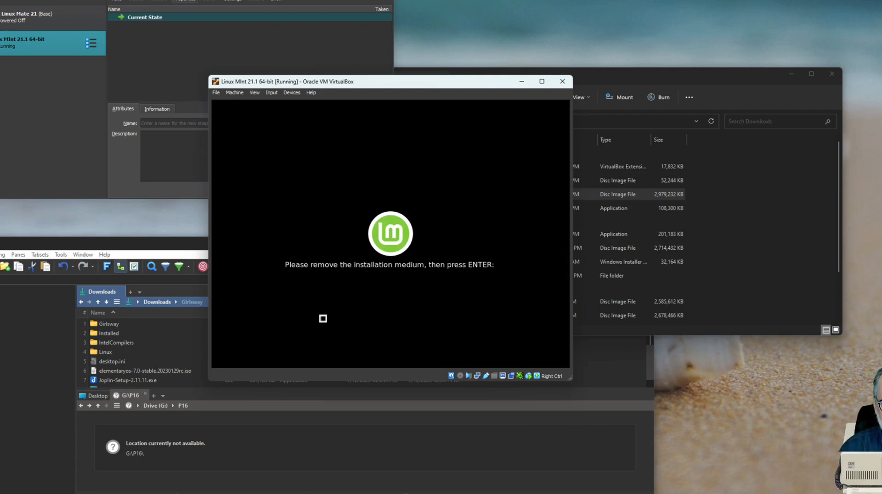
{"action": "key", "text": "Return"}
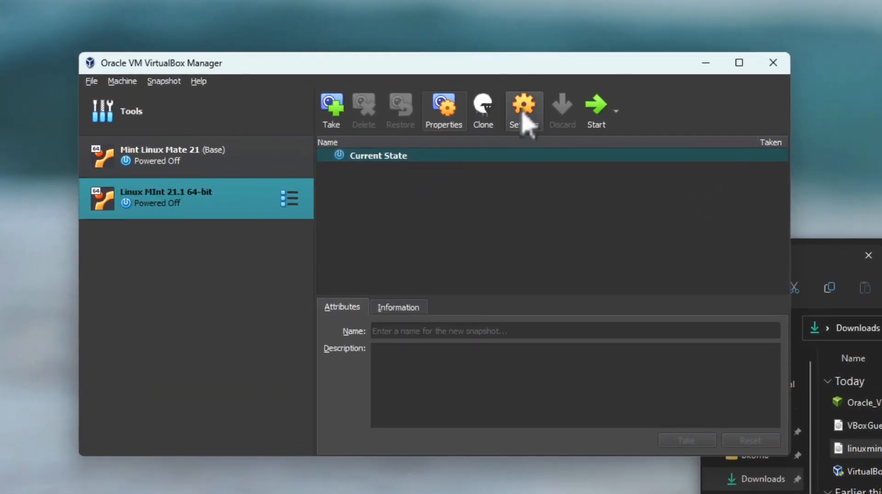
{"action": "left_click", "coordinate": [523, 117]}
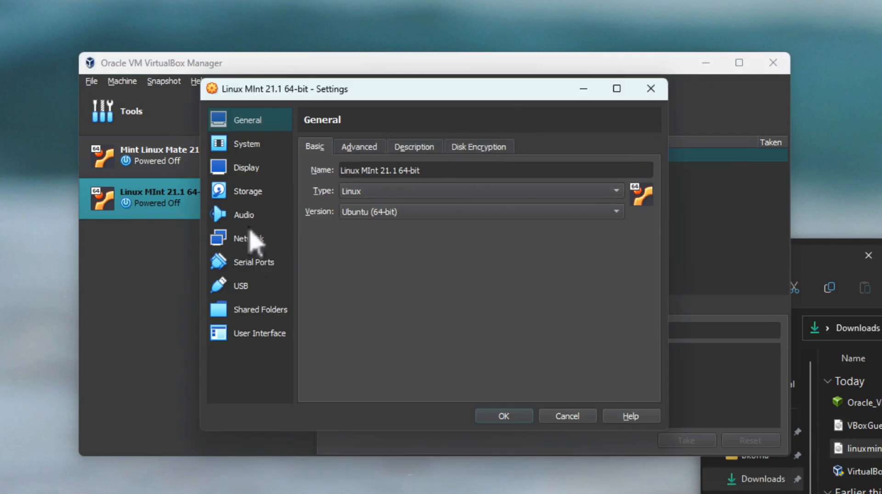
{"action": "left_click", "coordinate": [245, 192]}
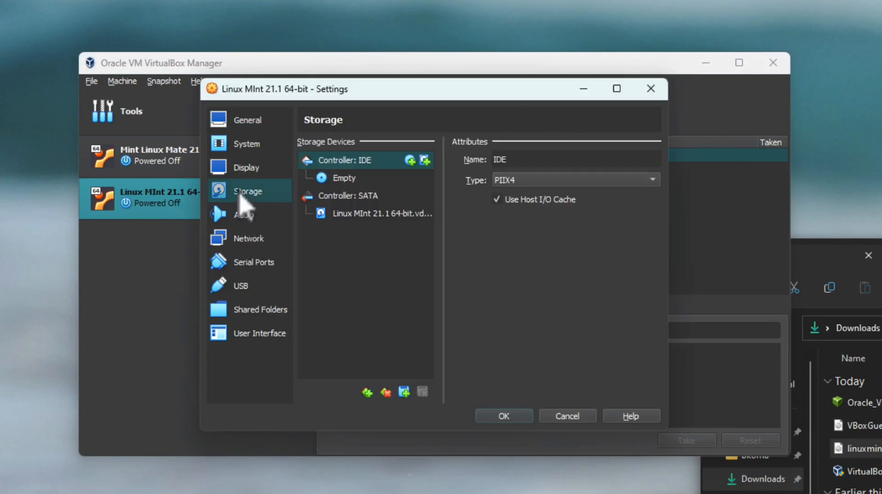
{"action": "left_click", "coordinate": [341, 179]}
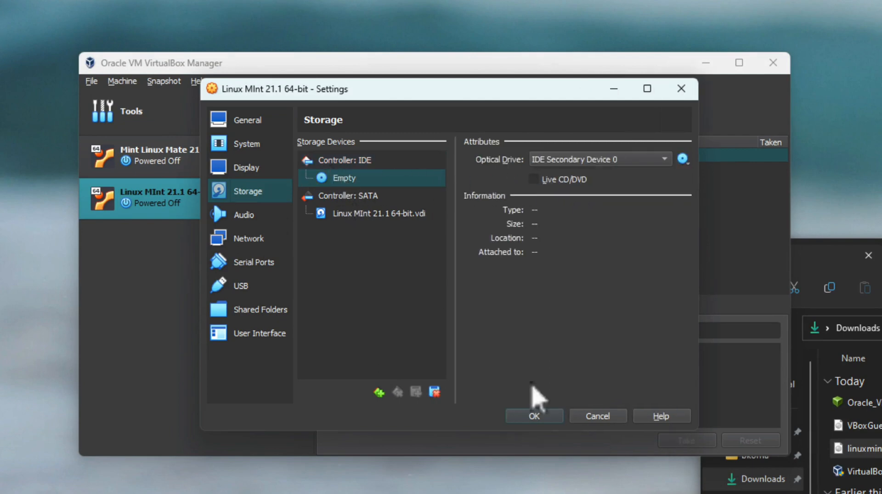
{"action": "left_click", "coordinate": [598, 416]}
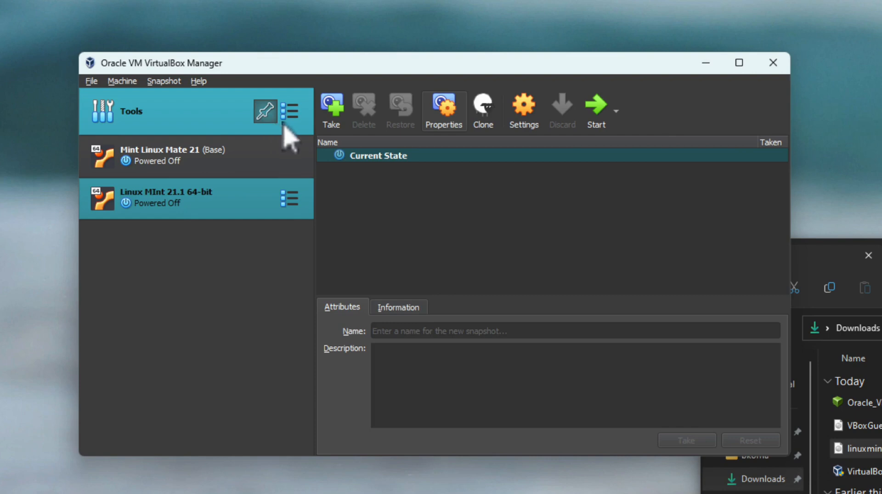
Take a snapshot, replacing the default name with 'Nothing Installed', and confirm it
{"action": "left_click", "coordinate": [331, 116]}
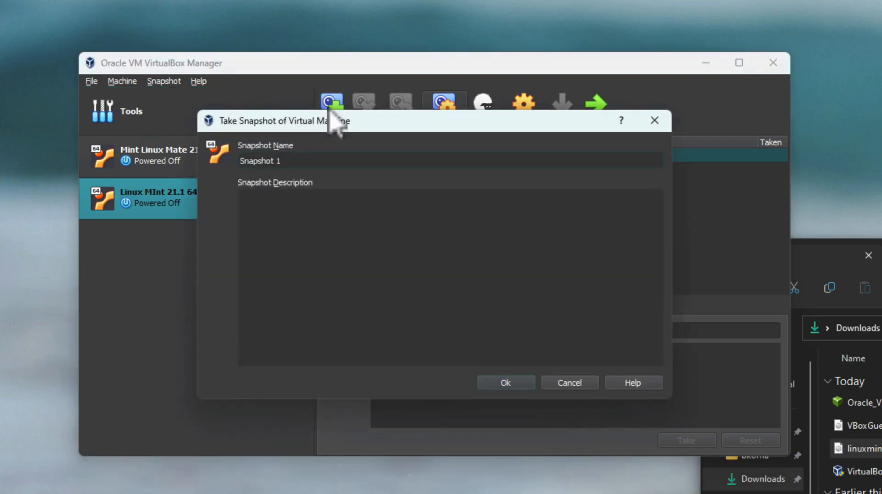
{"action": "left_click_drag", "start_coordinate": [314, 166], "coordinate": [197, 166]}
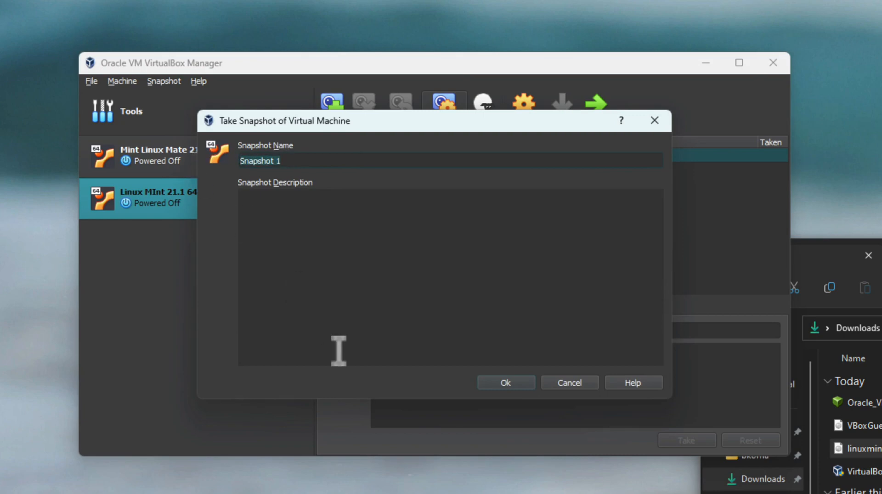
{"action": "type", "text": "Nothing Ins"}
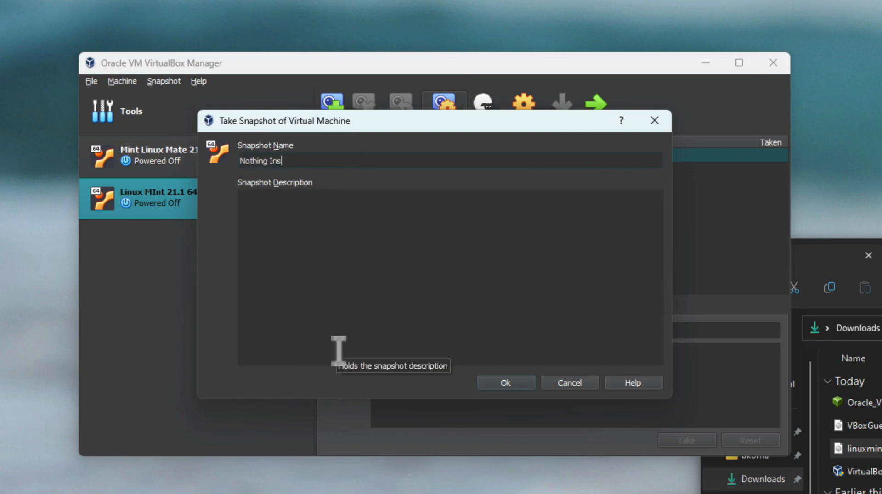
{"action": "type", "text": "talled"}
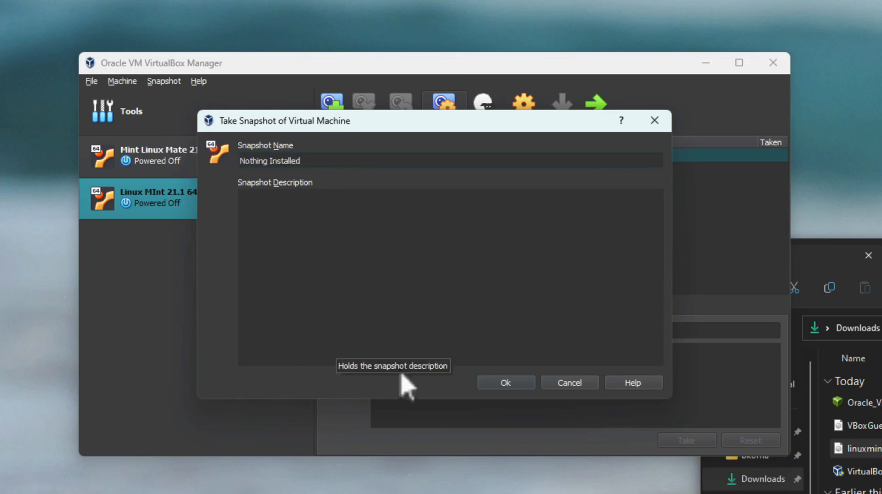
{"action": "left_click", "coordinate": [506, 384]}
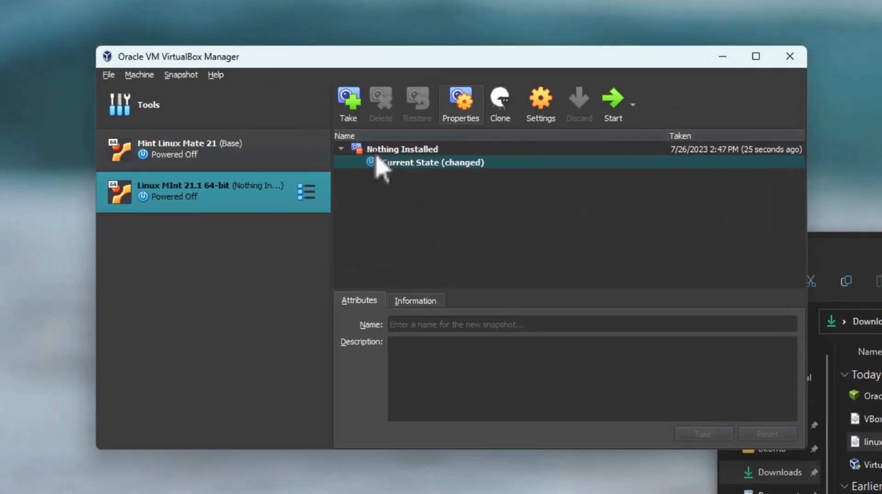
Boot the Linux Mint VM from its Current State and dismiss the keyboard and mouse notices
{"action": "key", "text": "Up"}
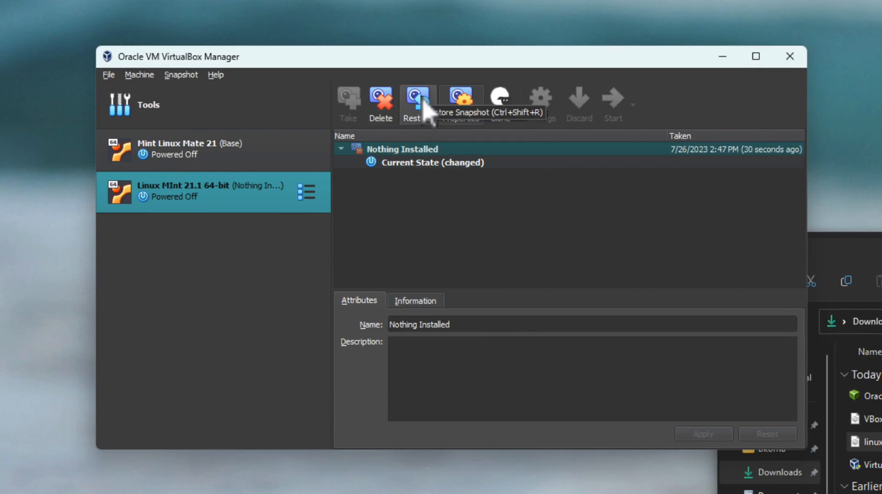
{"action": "left_click", "coordinate": [407, 164]}
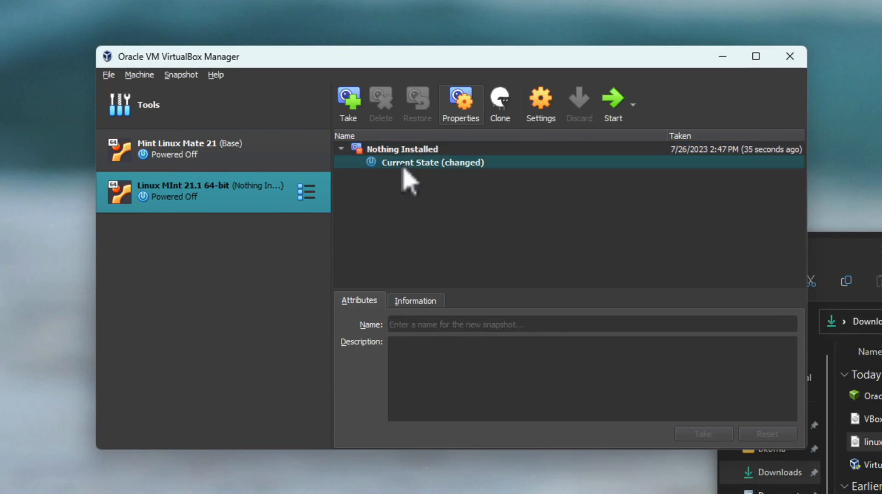
{"action": "left_click", "coordinate": [613, 105]}
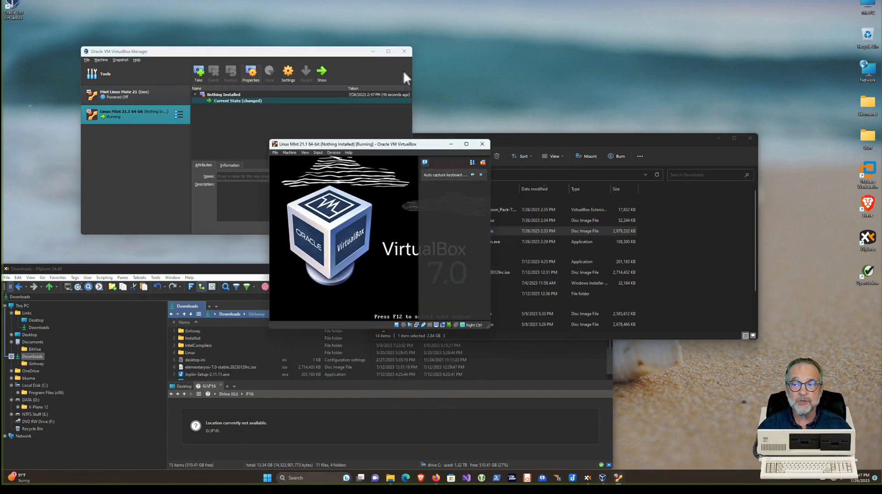
{"action": "left_click", "coordinate": [482, 163]}
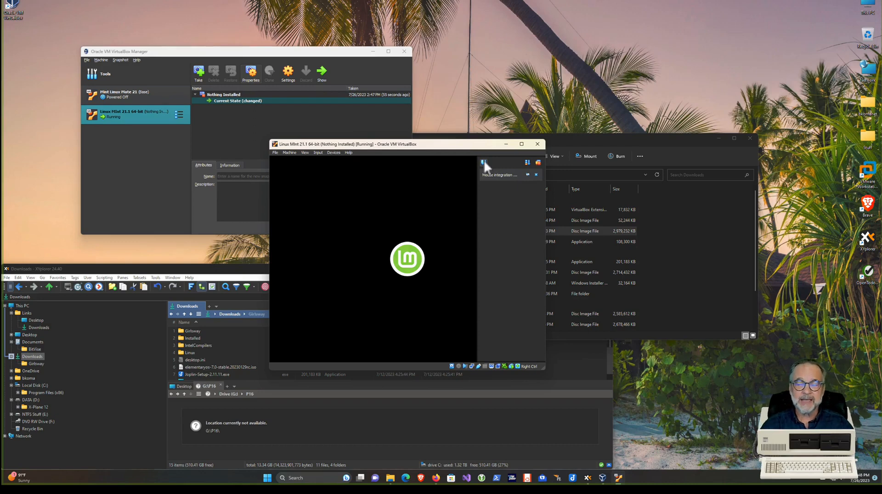
{"action": "left_click", "coordinate": [538, 163]}
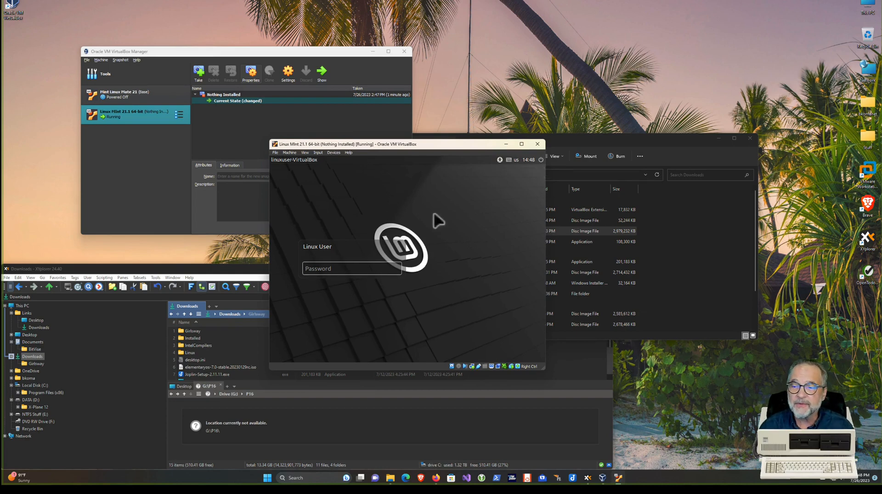
Log in to the Mint guest with the user's password
{"action": "left_click_drag", "start_coordinate": [358, 144], "coordinate": [329, 135]}
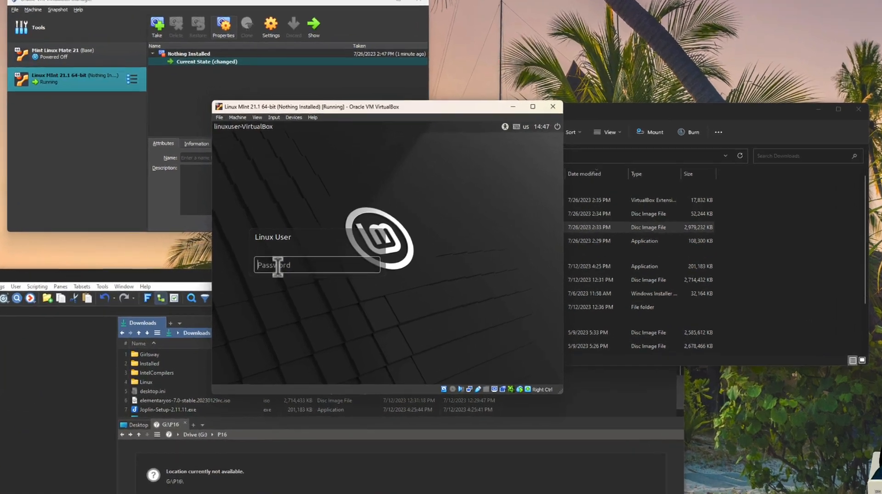
{"action": "left_click", "coordinate": [278, 266]}
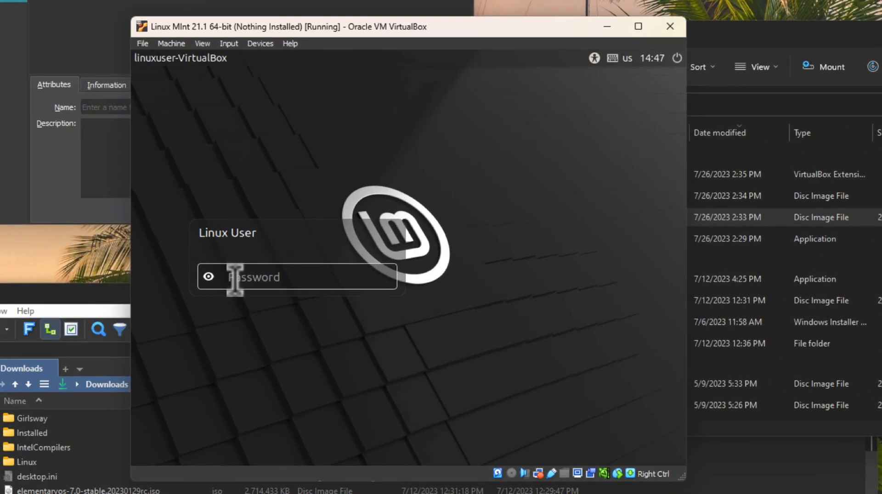
{"action": "type", "text": "••••"}
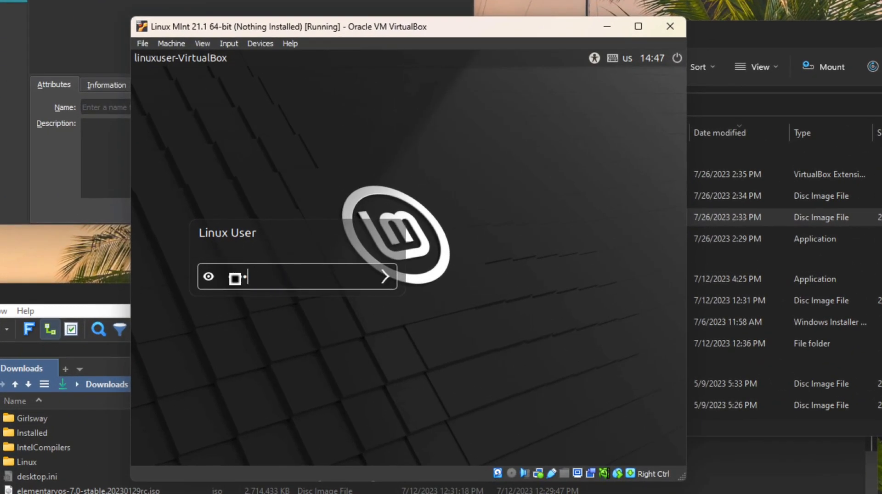
{"action": "key", "text": "Return"}
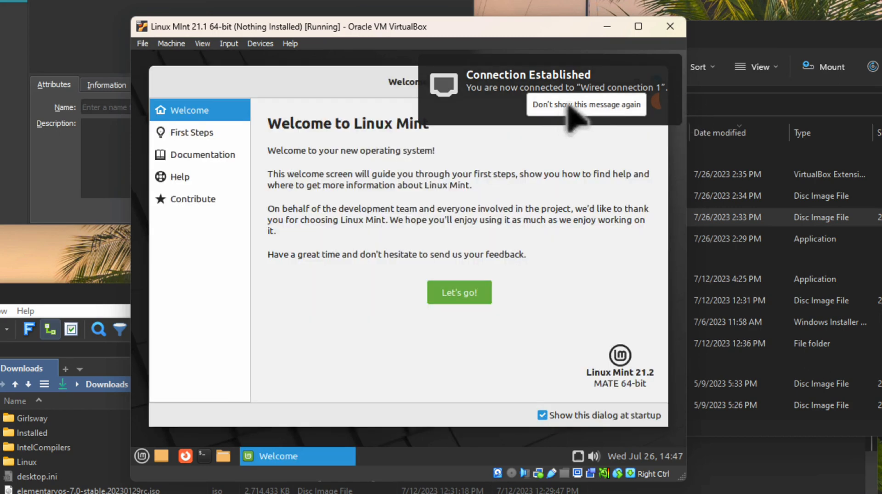
Dismiss the network notification and the Welcome dialog, then start a Terminal
{"action": "left_click", "coordinate": [569, 109]}
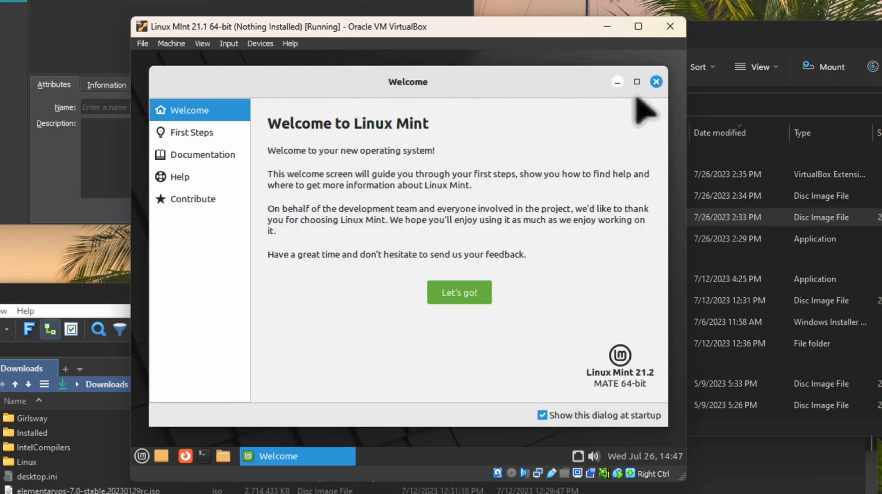
{"action": "left_click", "coordinate": [657, 81]}
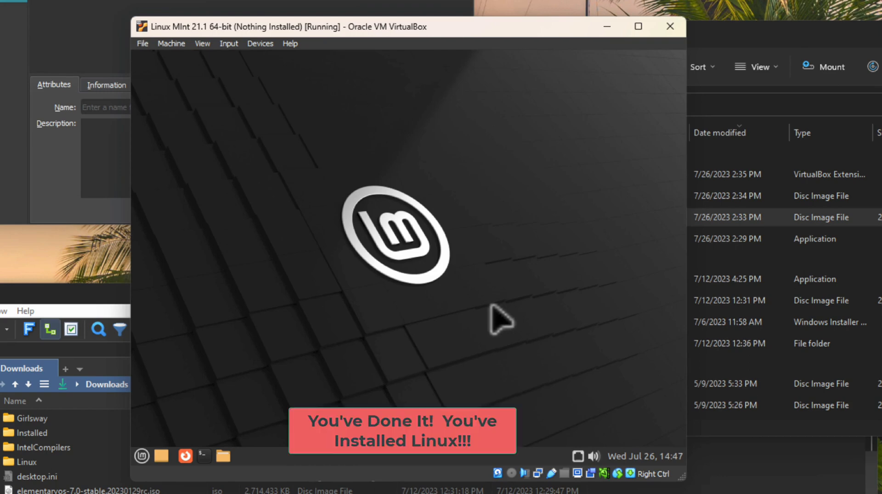
{"action": "left_click", "coordinate": [201, 462]}
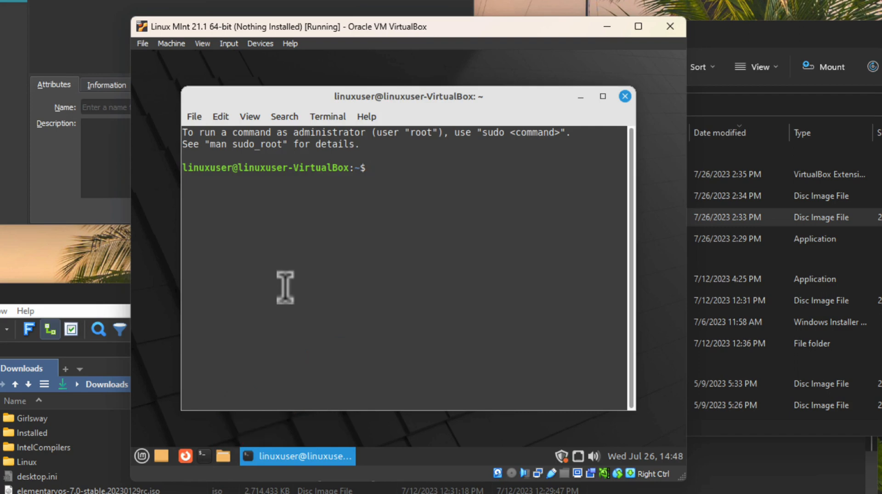
Run sudo apt update with the administrator password, which reports 53 upgradable packages
{"action": "type", "text": "sudo"}
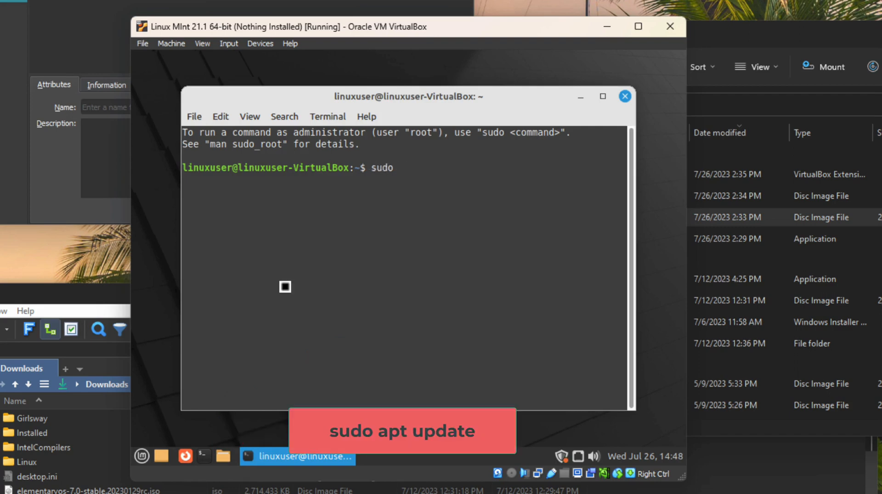
{"action": "type", "text": " apt update"}
{"action": "key", "text": "Return"}
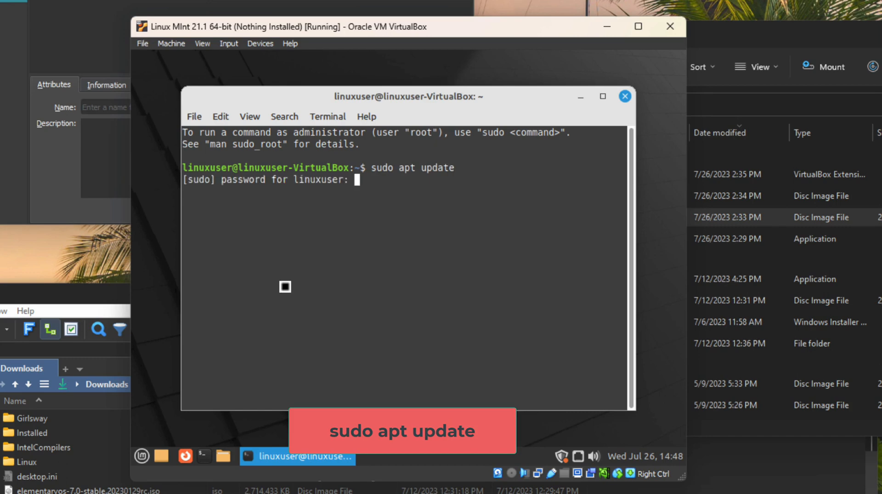
{"action": "type", "text": "********"}
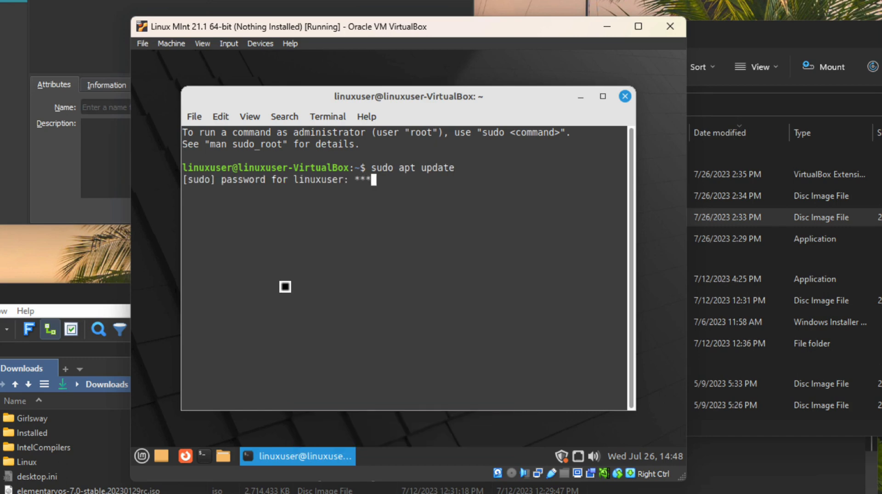
{"action": "key", "text": "Return"}
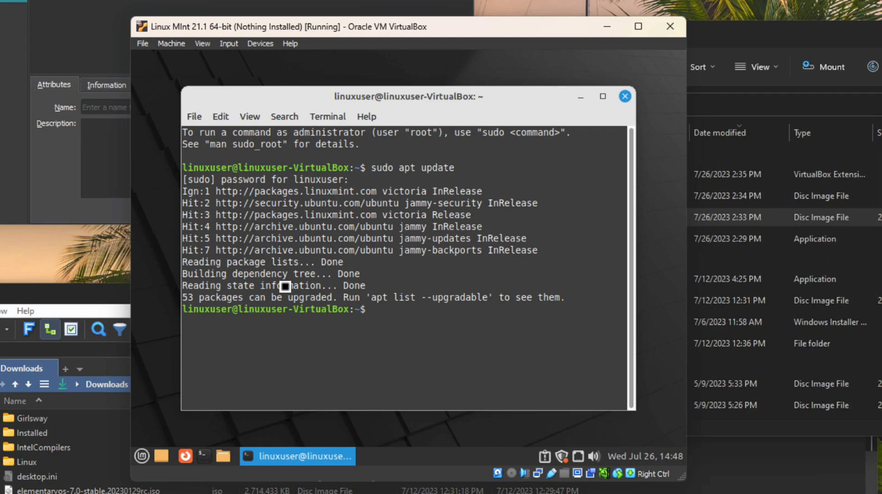
Upgrade all packages with sudo apt upgrade, confirming with y
{"action": "type", "text": "sudo a"}
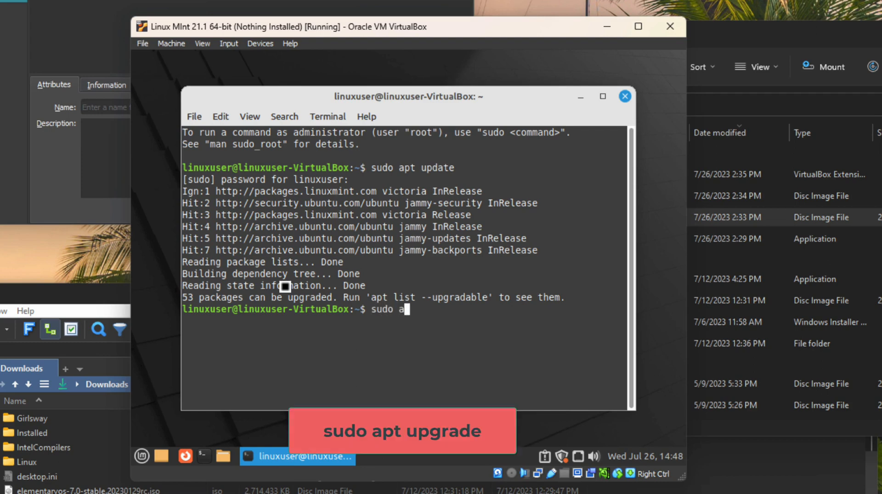
{"action": "type", "text": "pt upgrade"}
{"action": "key", "text": "Return"}
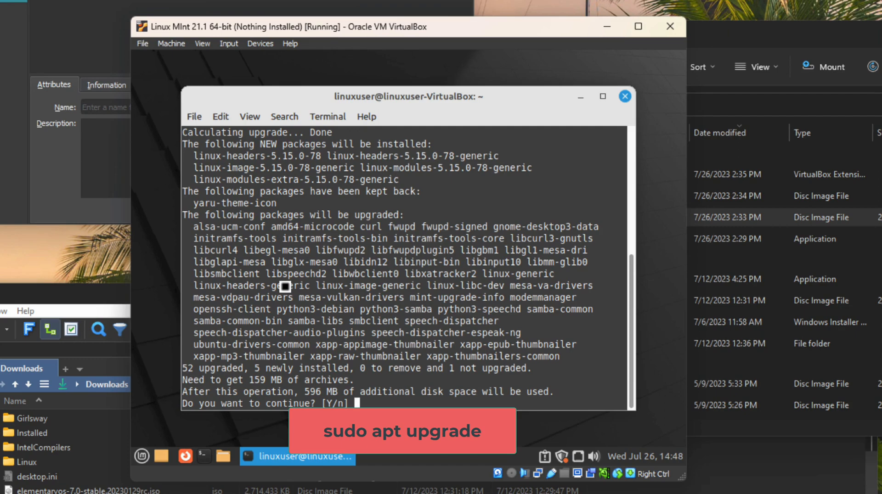
{"action": "type", "text": "y"}
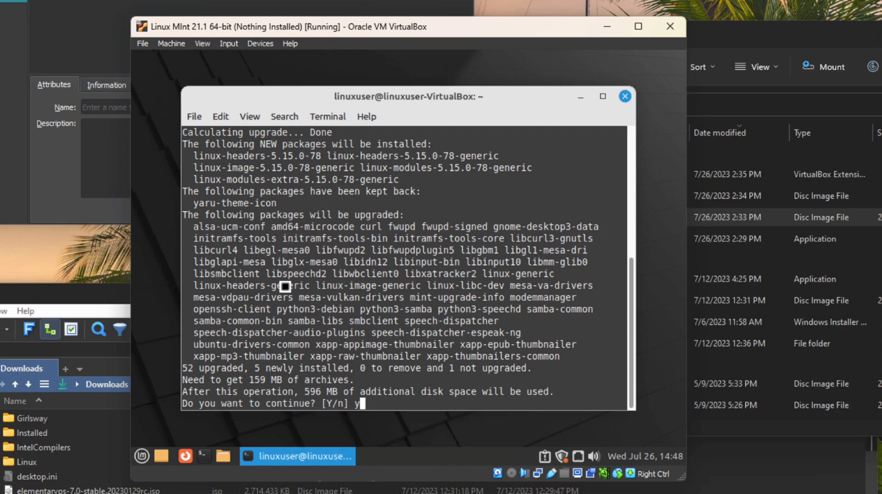
{"action": "key", "text": "Return"}
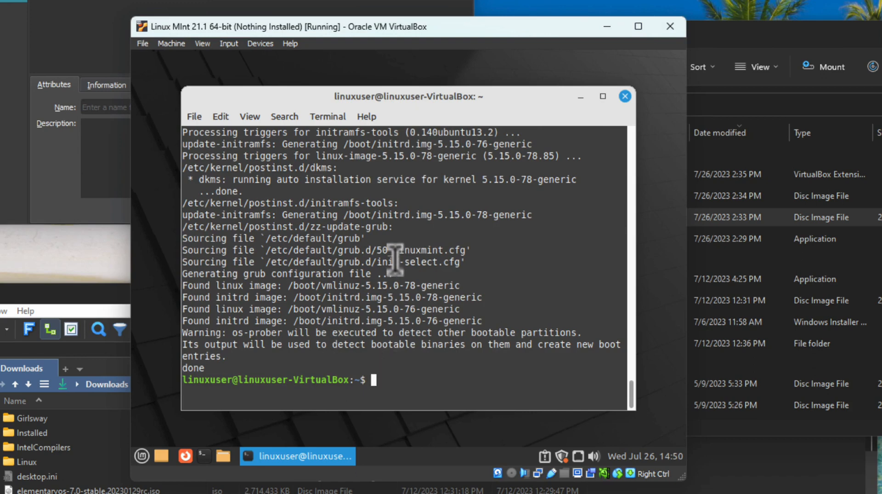
Install build-essential with sudo apt install, confirming with y
{"action": "type", "text": "sudo a"}
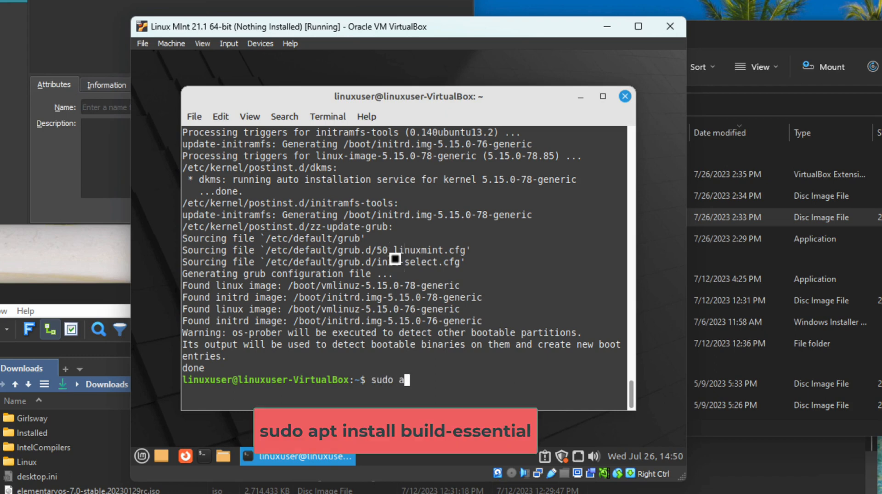
{"action": "type", "text": "pt install build"}
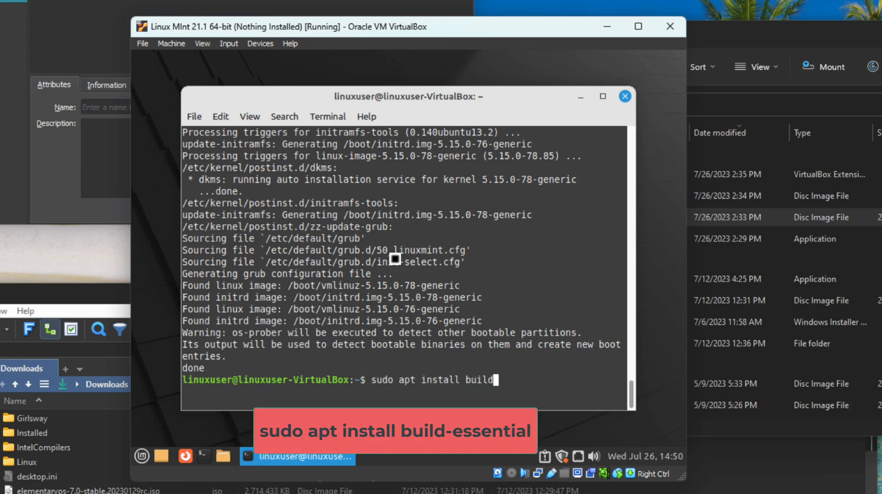
{"action": "type", "text": "-essential"}
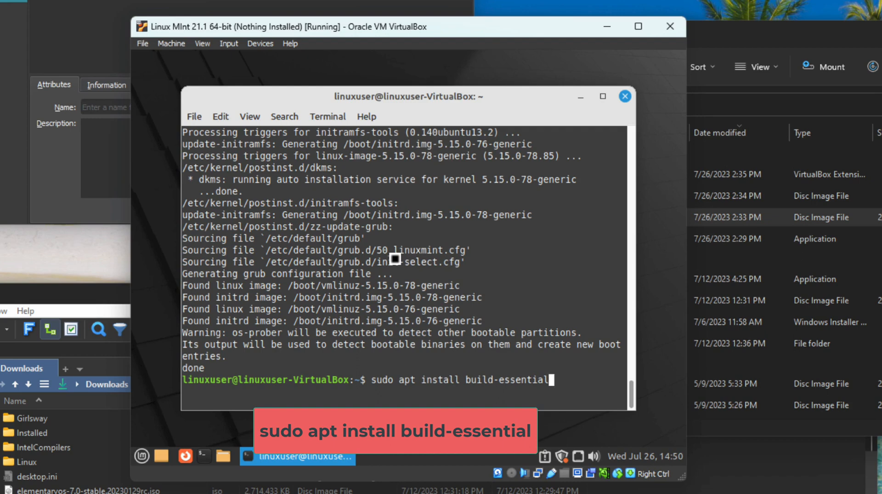
{"action": "key", "text": "Return"}
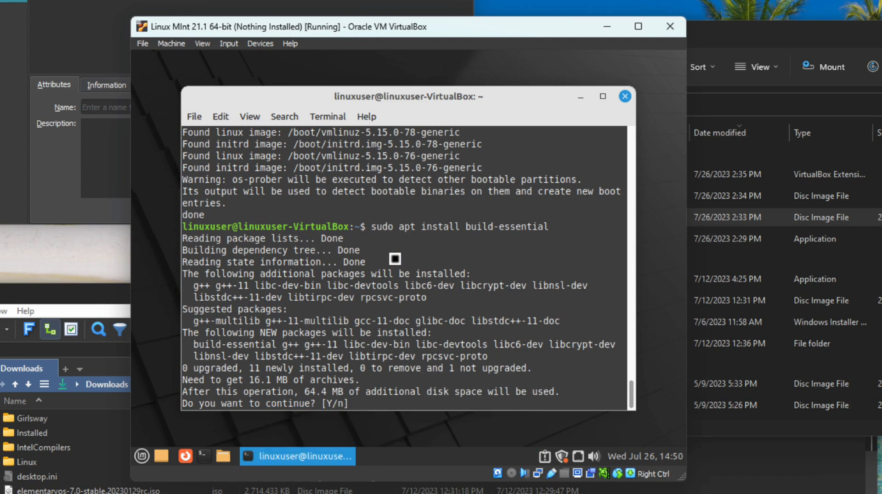
{"action": "type", "text": "y"}
{"action": "key", "text": "Return"}
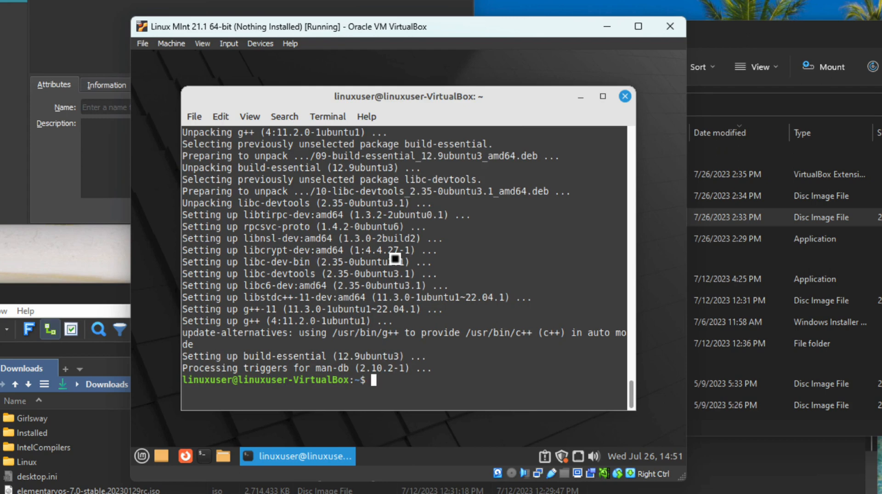
Run g++, gcc and ld, each answering 'no input files'
{"action": "type", "text": "g++"}
{"action": "key", "text": "Return"}
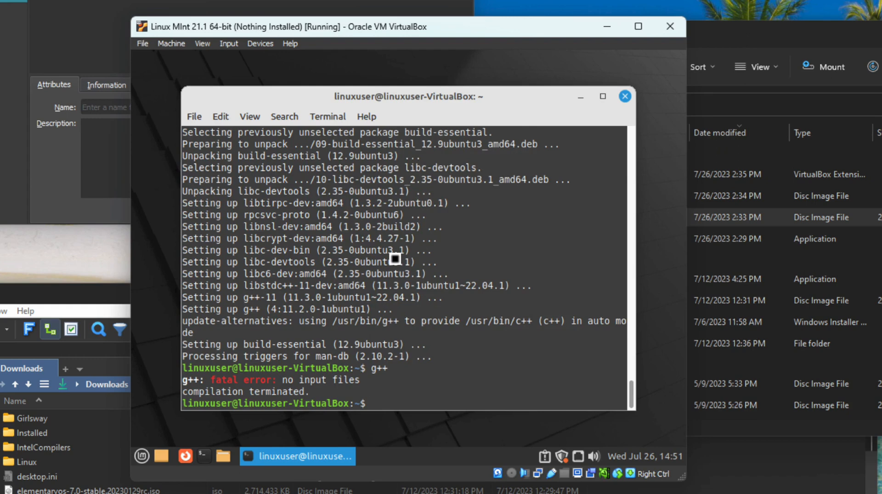
{"action": "type", "text": "gcc"}
{"action": "key", "text": "Return"}
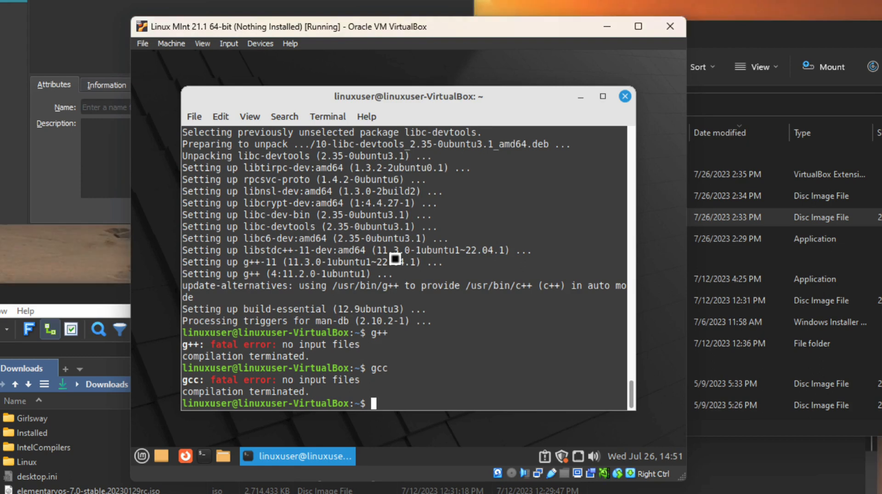
{"action": "type", "text": "ld"}
{"action": "key", "text": "Return"}
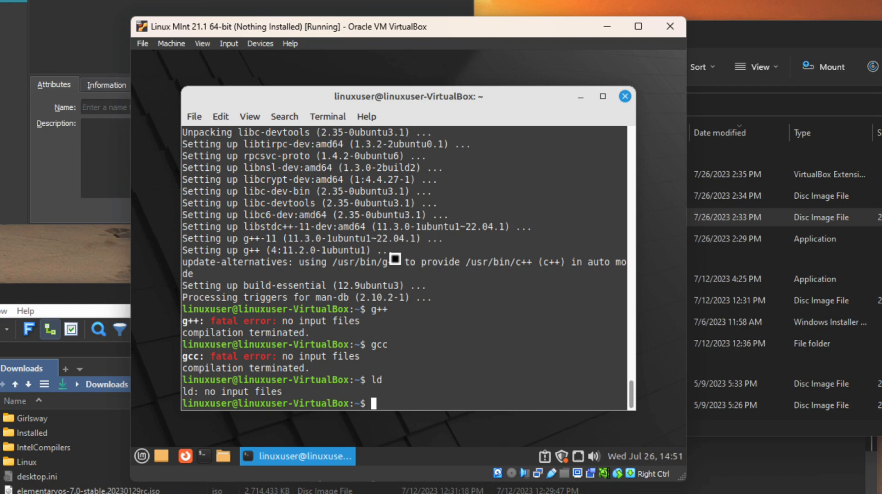
Install nasm by editing the recalled apt install command
{"action": "type", "text": "ld"}
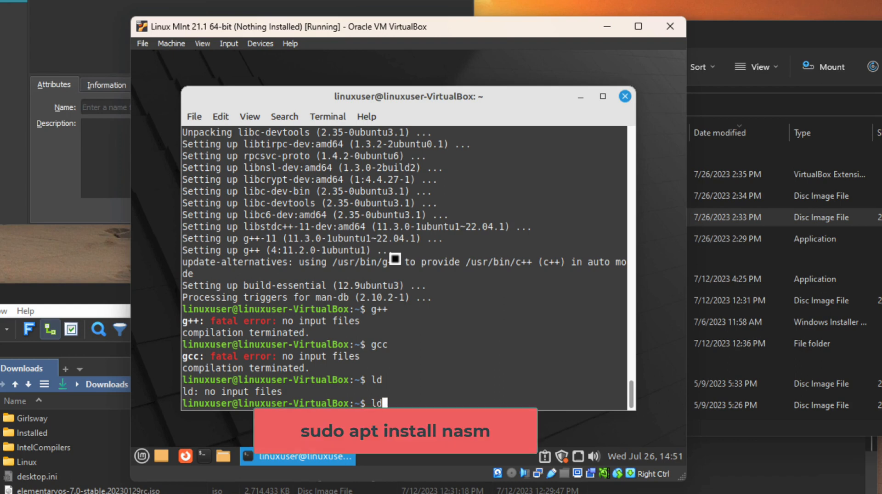
{"action": "key", "text": "Up"}
{"action": "key", "text": "Up"}
{"action": "key", "text": "Up"}
{"action": "key", "text": "Up"}
{"action": "key", "text": "BackSpace"}
{"action": "key", "text": "BackSpace"}
{"action": "key", "text": "BackSpace"}
{"action": "key", "text": "BackSpace"}
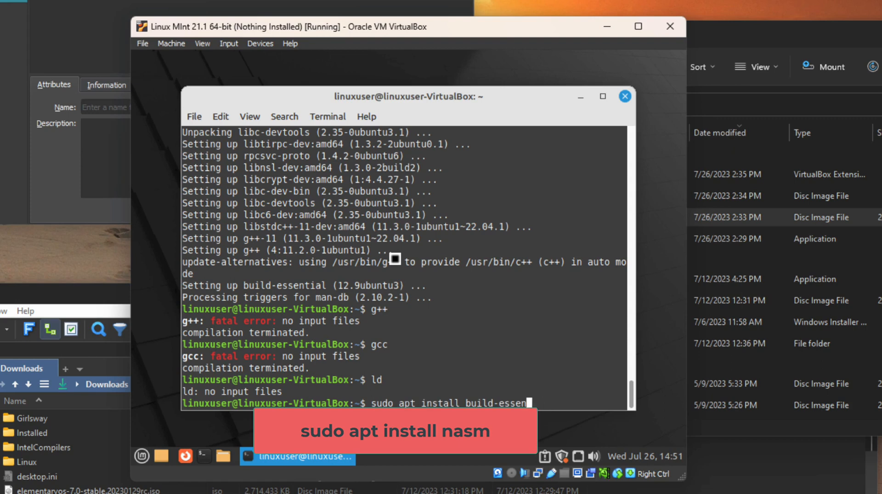
{"action": "key", "text": "BackSpace"}
{"action": "key", "text": "BackSpace"}
{"action": "key", "text": "BackSpace"}
{"action": "key", "text": "BackSpace"}
{"action": "key", "text": "BackSpace"}
{"action": "key", "text": "BackSpace"}
{"action": "key", "text": "BackSpace"}
{"action": "key", "text": "BackSpace"}
{"action": "key", "text": "BackSpace"}
{"action": "key", "text": "BackSpace"}
{"action": "key", "text": "BackSpace"}
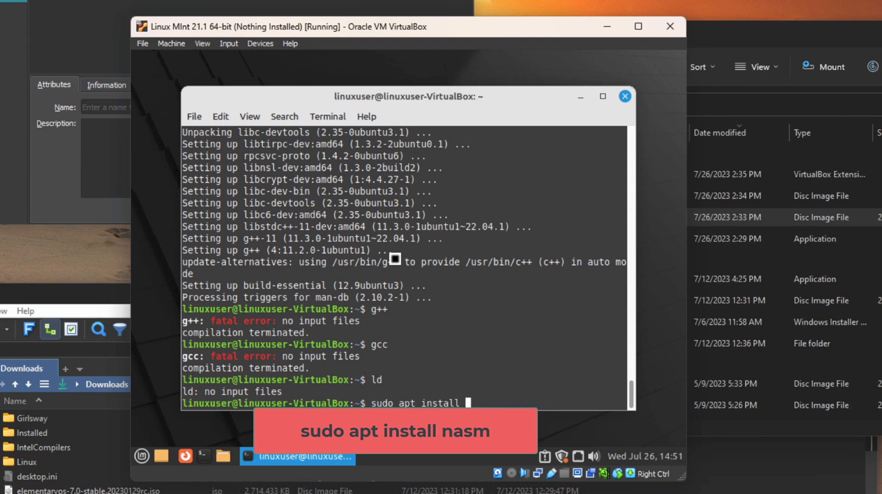
{"action": "type", "text": "nasm"}
{"action": "key", "text": "Return"}
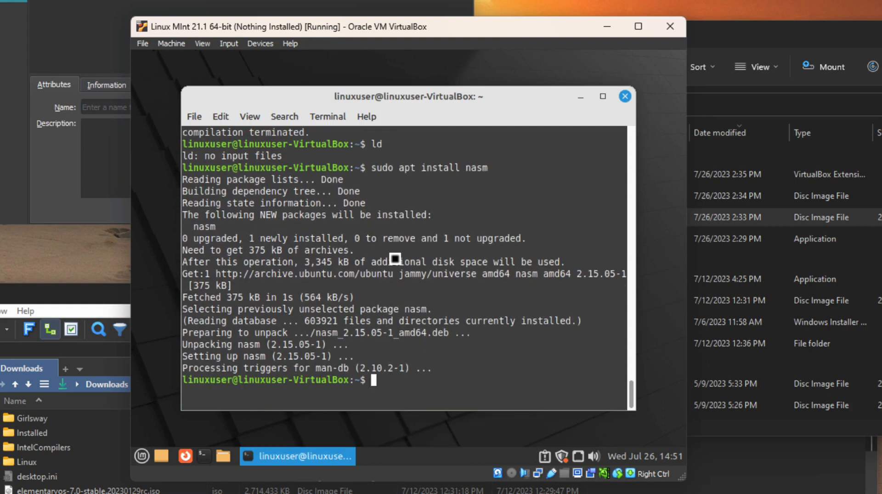
Install geany with sudo apt install, confirming with y
{"action": "key", "text": "Up"}
{"action": "key", "text": "BackSpace"}
{"action": "key", "text": "BackSpace"}
{"action": "key", "text": "BackSpace"}
{"action": "key", "text": "BackSpace"}
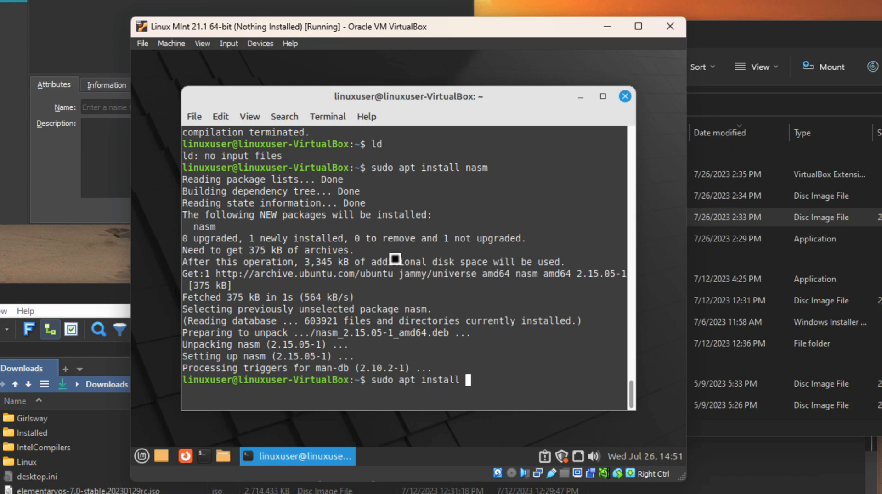
{"action": "type", "text": "geany"}
{"action": "key", "text": "Return"}
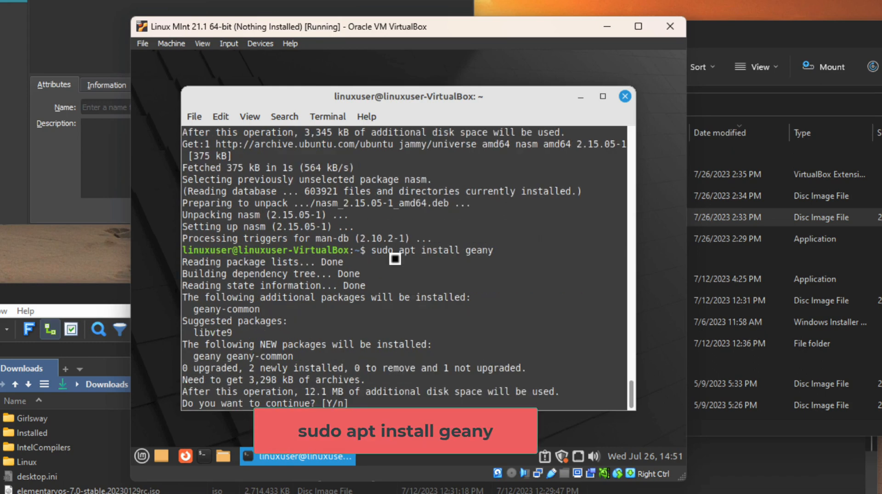
{"action": "type", "text": "y"}
{"action": "key", "text": "Return"}
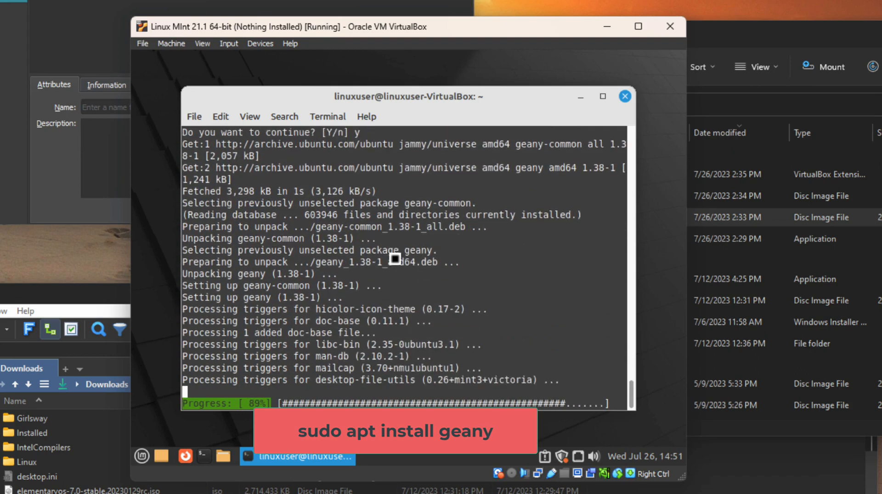
Install geany-plugins with sudo apt install, confirming with y
{"action": "key", "text": "Up"}
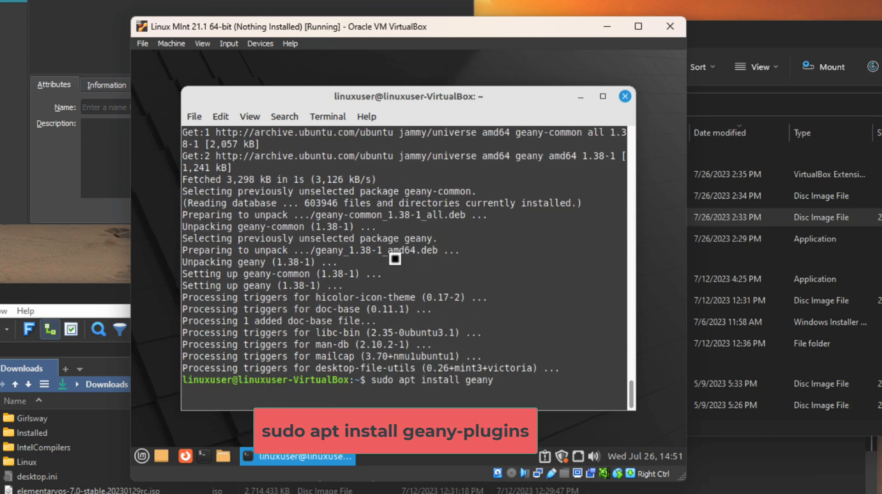
{"action": "type", "text": "-plugins"}
{"action": "key", "text": "Return"}
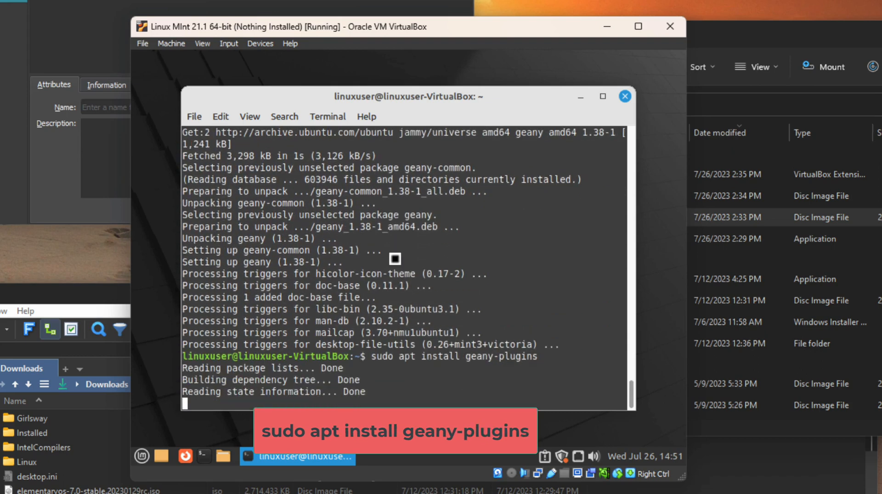
{"action": "type", "text": "y"}
{"action": "key", "text": "Return"}
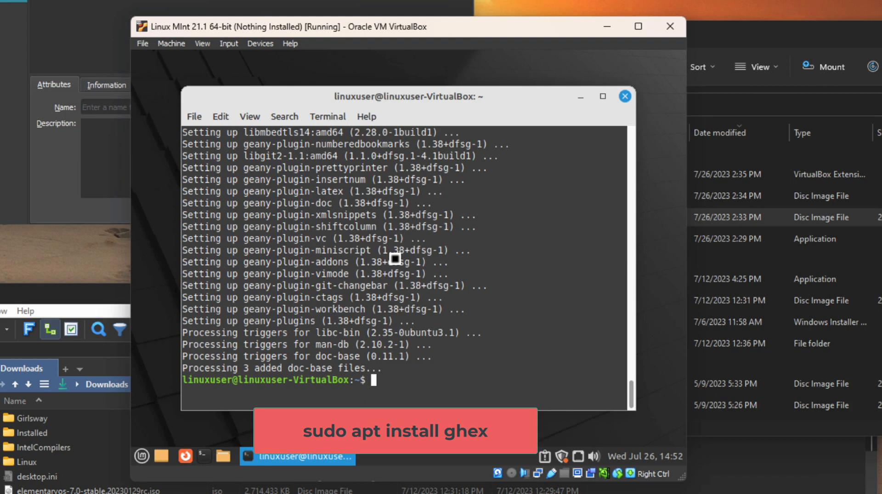
Install ghex with sudo apt install, confirming with y
{"action": "key", "text": "Up"}
{"action": "key", "text": "BackSpace"}
{"action": "key", "text": "BackSpace"}
{"action": "key", "text": "BackSpace"}
{"action": "key", "text": "BackSpace"}
{"action": "key", "text": "BackSpace"}
{"action": "key", "text": "BackSpace"}
{"action": "key", "text": "BackSpace"}
{"action": "key", "text": "BackSpace"}
{"action": "key", "text": "BackSpace"}
{"action": "key", "text": "BackSpace"}
{"action": "key", "text": "BackSpace"}
{"action": "key", "text": "BackSpace"}
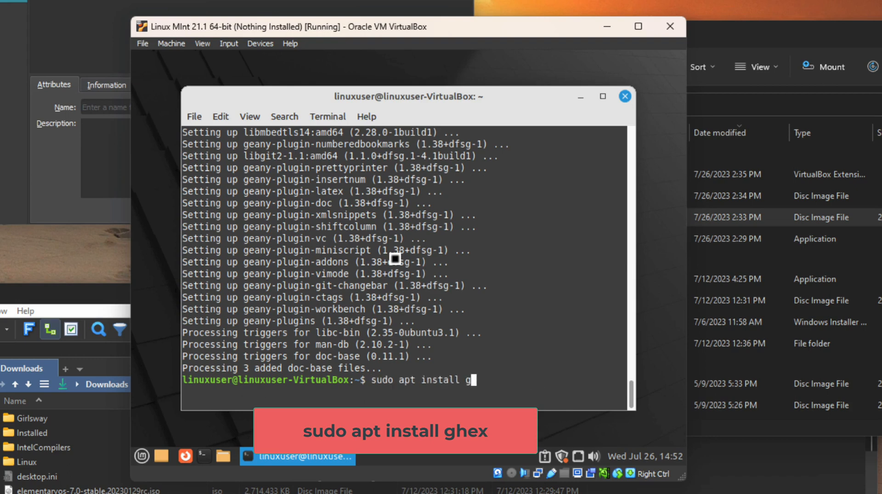
{"action": "type", "text": "hex"}
{"action": "key", "text": "Return"}
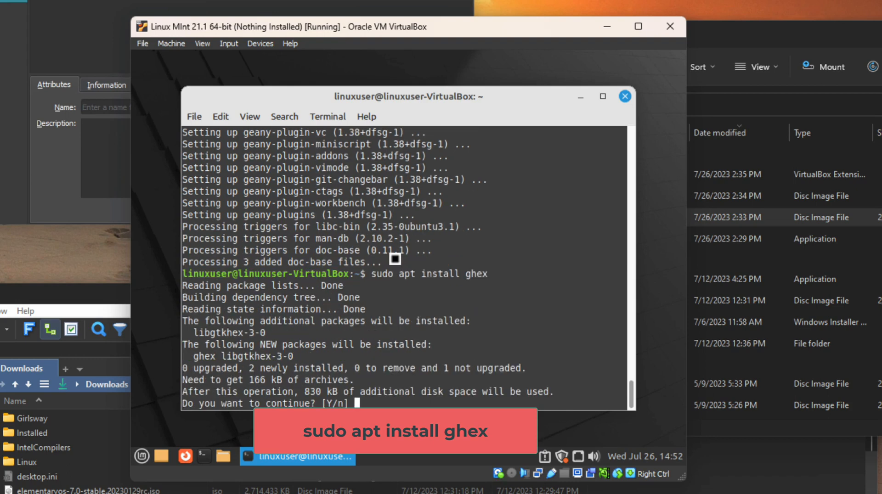
{"action": "type", "text": "y"}
{"action": "key", "text": "Return"}
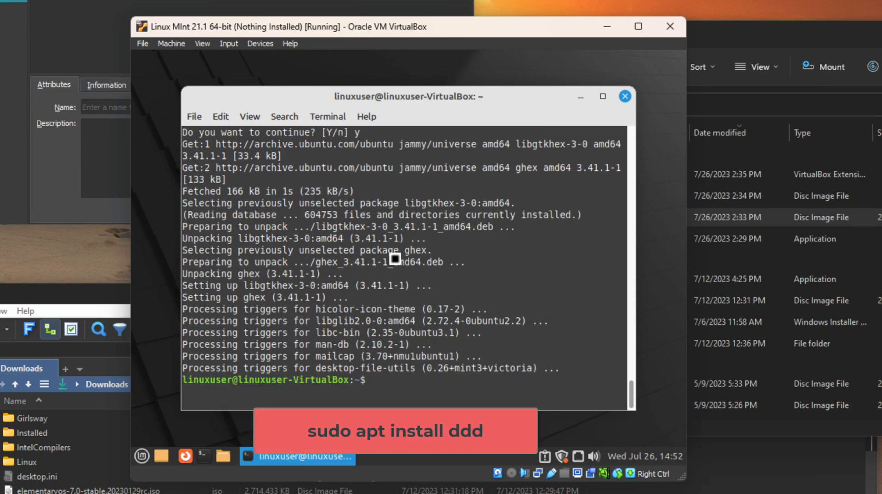
Install the ddd debugger with sudo apt install
{"action": "key", "text": "Up"}
{"action": "key", "text": "BackSpace"}
{"action": "key", "text": "BackSpace"}
{"action": "key", "text": "BackSpace"}
{"action": "key", "text": "BackSpace"}
{"action": "type", "text": "ddd"}
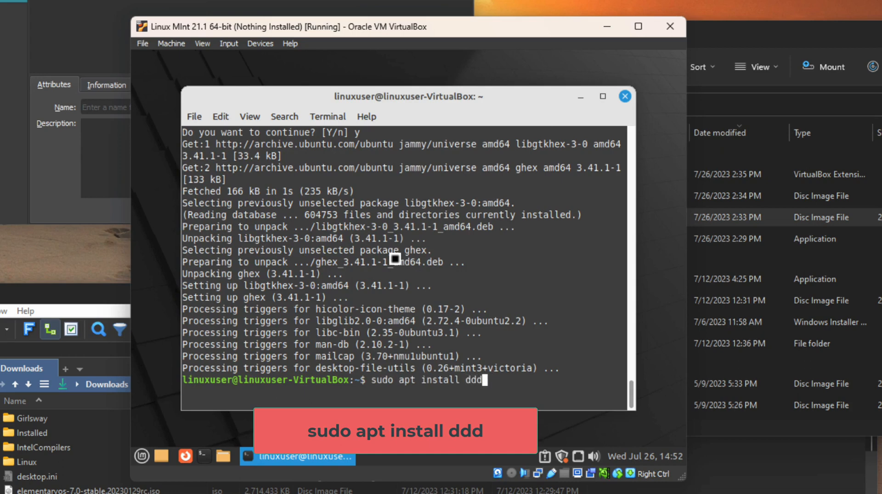
{"action": "key", "text": "Return"}
{"action": "key", "text": "Return"}
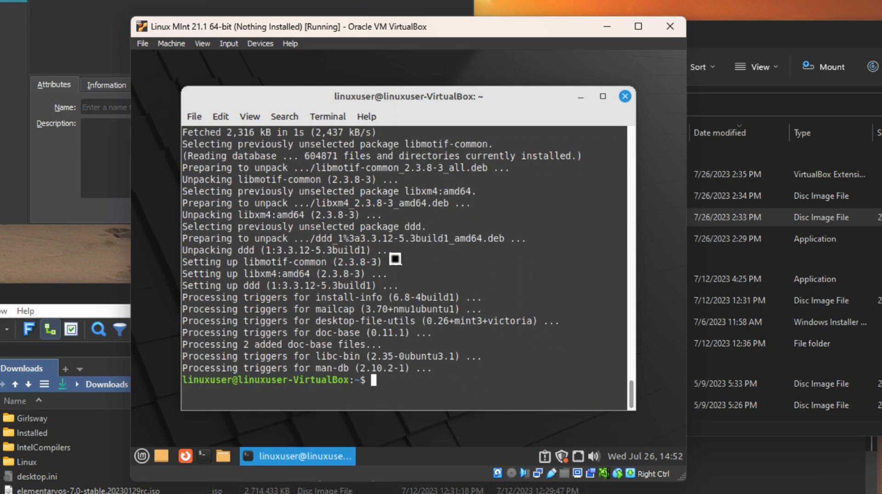
Try sudo apt install kdbg, which fails with 'Unable to locate package'
{"action": "key", "text": "Up"}
{"action": "key", "text": "BackSpace"}
{"action": "key", "text": "BackSpace"}
{"action": "key", "text": "BackSpace"}
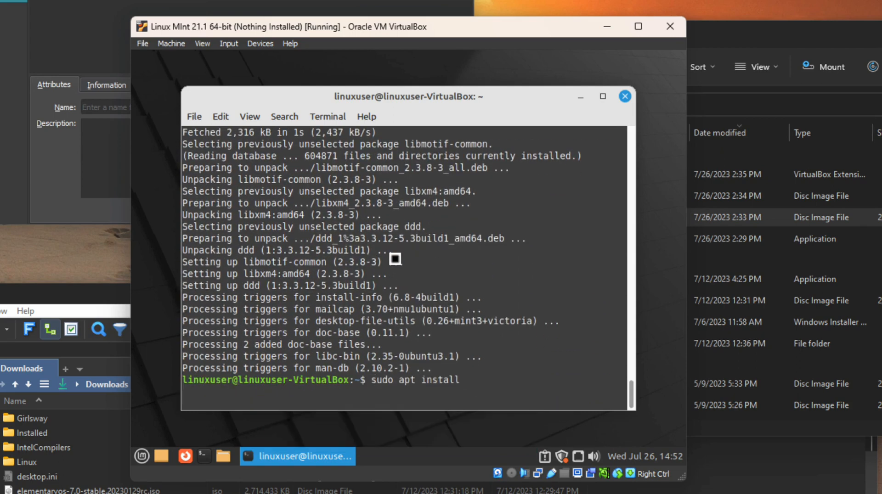
{"action": "type", "text": "kdbg"}
{"action": "key", "text": "Return"}
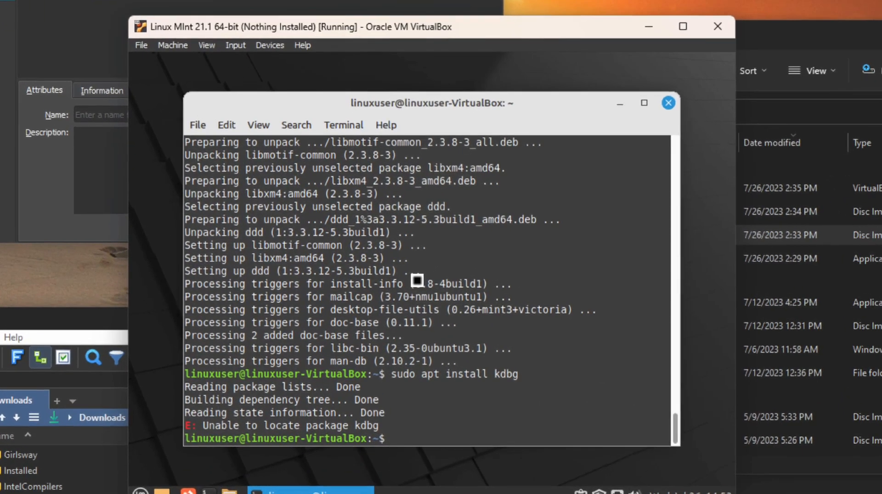
Check the versions of nasm (2.15.05) and ld (2.38)
{"action": "type", "text": "nasm"}
{"action": "key", "text": "Return"}
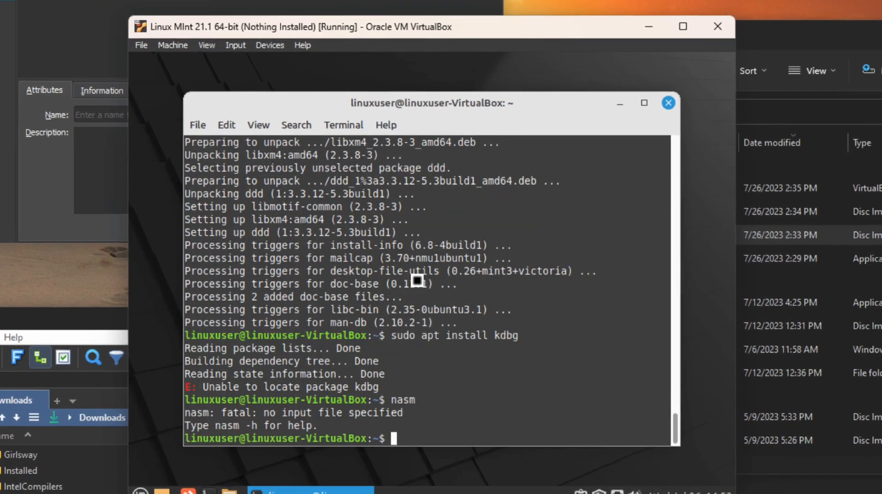
{"action": "type", "text": "nasm --versi"}
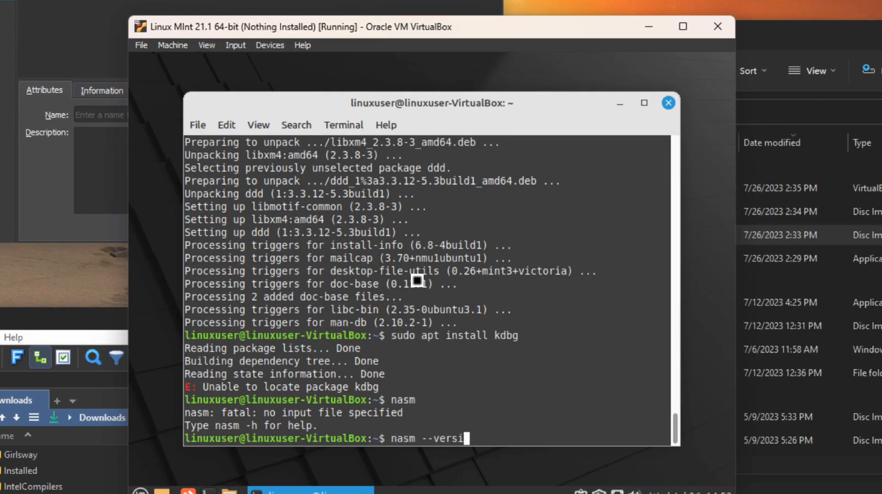
{"action": "type", "text": "on"}
{"action": "key", "text": "Return"}
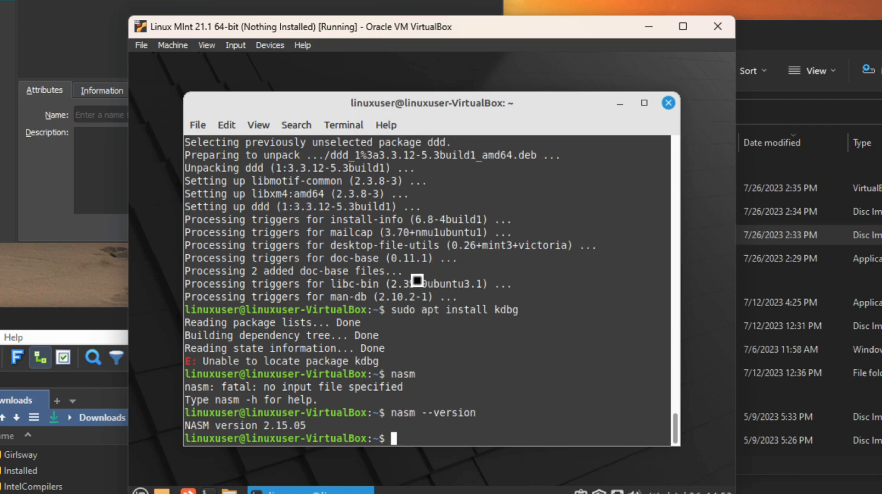
{"action": "type", "text": "ld"}
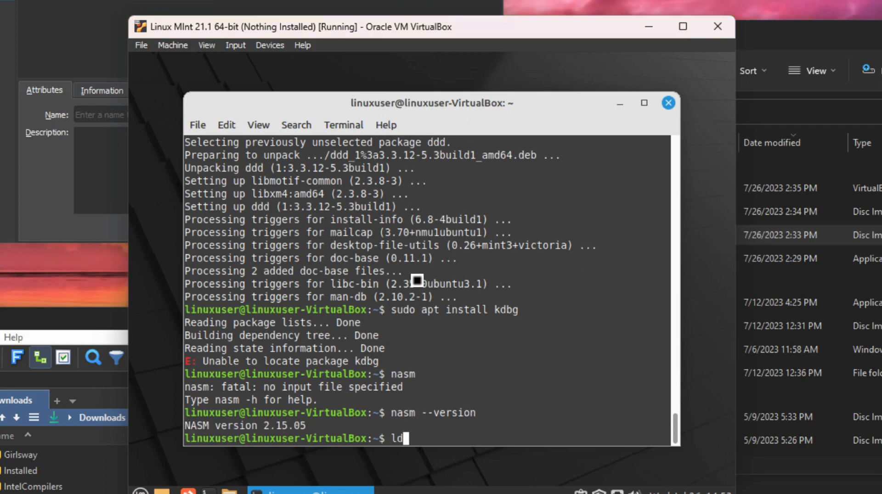
{"action": "type", "text": " --versio"}
{"action": "type", "text": "n"}
{"action": "key", "text": "Return"}
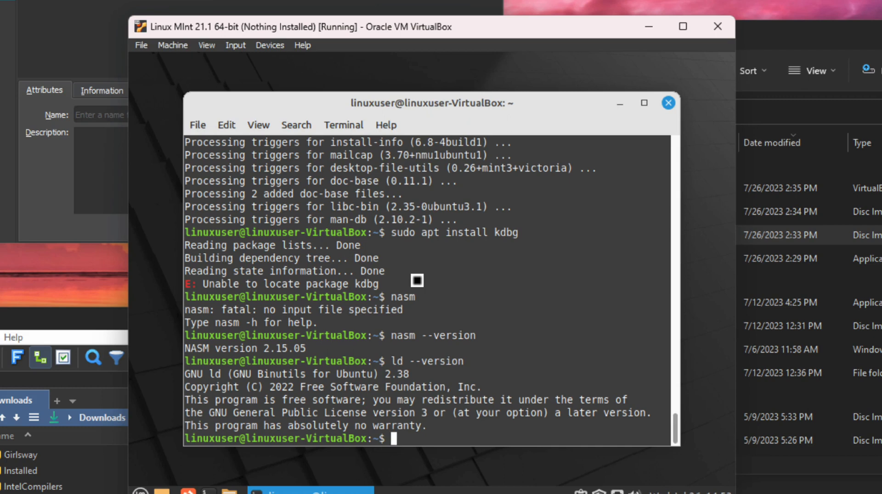
Install xterm with sudo apt install, confirming with y
{"action": "key", "text": "Up"}
{"action": "key", "text": "Up"}
{"action": "key", "text": "Up"}
{"action": "key", "text": "Up"}
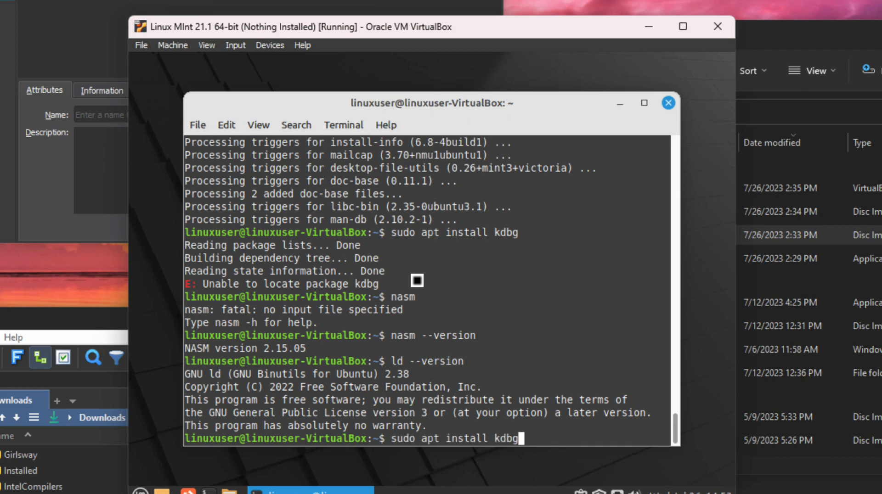
{"action": "key", "text": "BackSpace"}
{"action": "key", "text": "BackSpace"}
{"action": "key", "text": "BackSpace"}
{"action": "key", "text": "BackSpace"}
{"action": "type", "text": "xterm"}
{"action": "key", "text": "Return"}
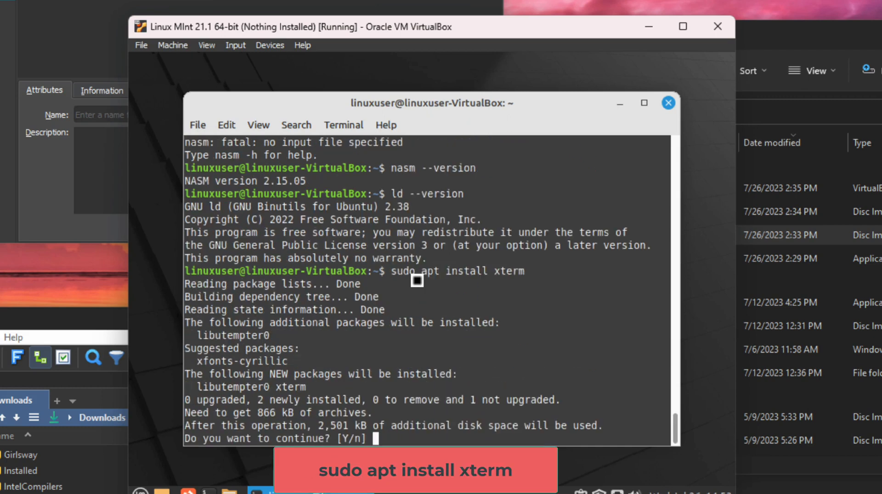
{"action": "type", "text": "y"}
{"action": "key", "text": "Return"}
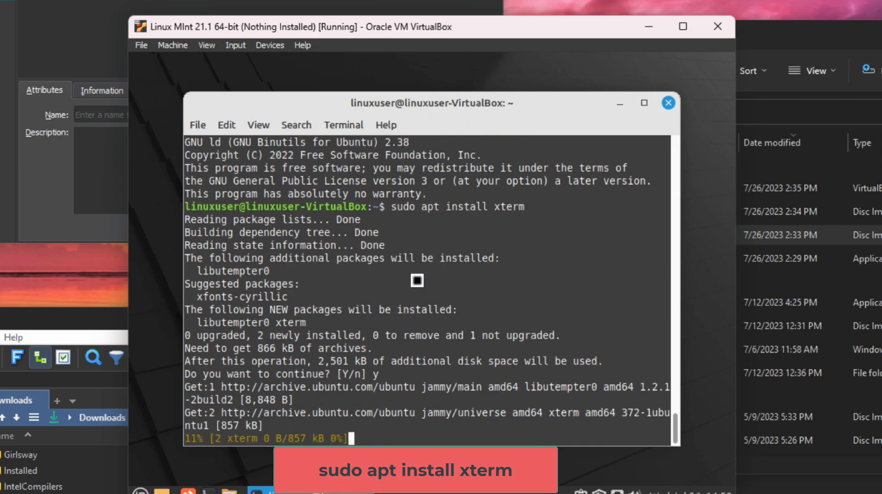
Close the terminal with the exit command
{"action": "mouse_move", "coordinate": [317, 109]}
{"action": "left_mouse_down"}
{"action": "mouse_move", "coordinate": [340, 92]}
{"action": "mouse_move", "coordinate": [315, 99]}
{"action": "mouse_move", "coordinate": [325, 111]}
{"action": "left_mouse_up"}
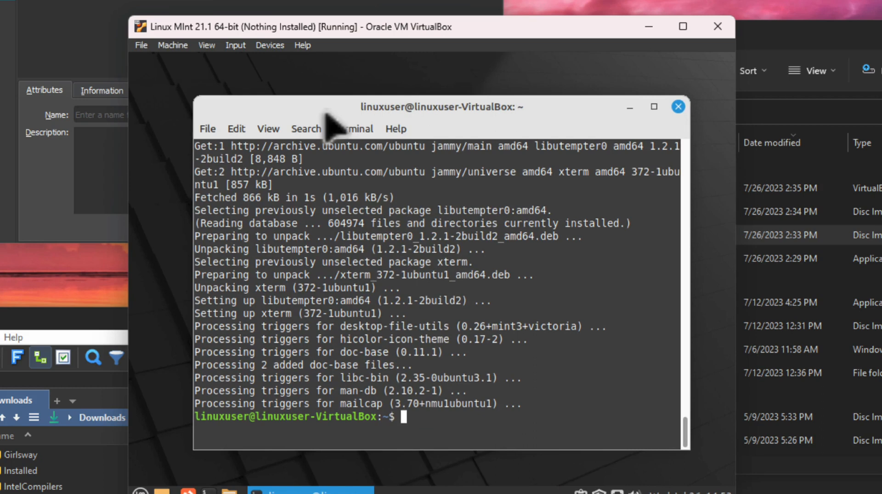
{"action": "type", "text": "exit"}
{"action": "key", "text": "Return"}
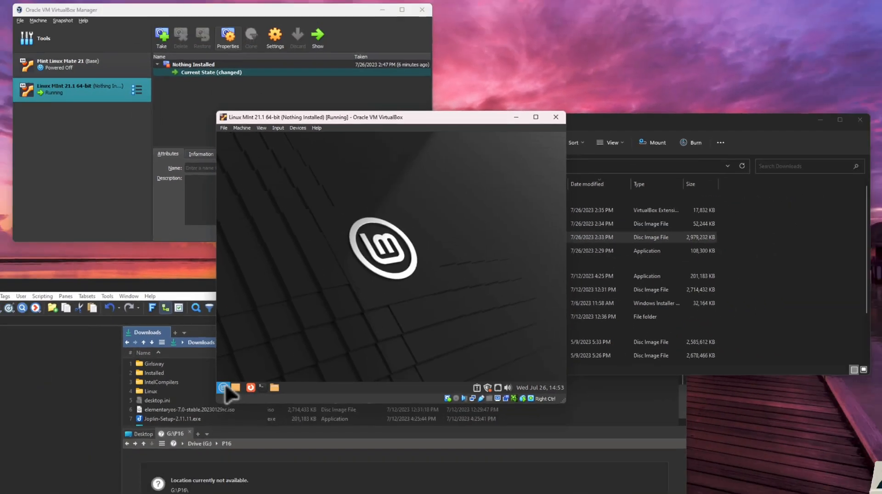
Launch Geany 1.38 from the Mint menu search, inspect its Build menu, then close it
{"action": "left_click", "coordinate": [149, 486]}
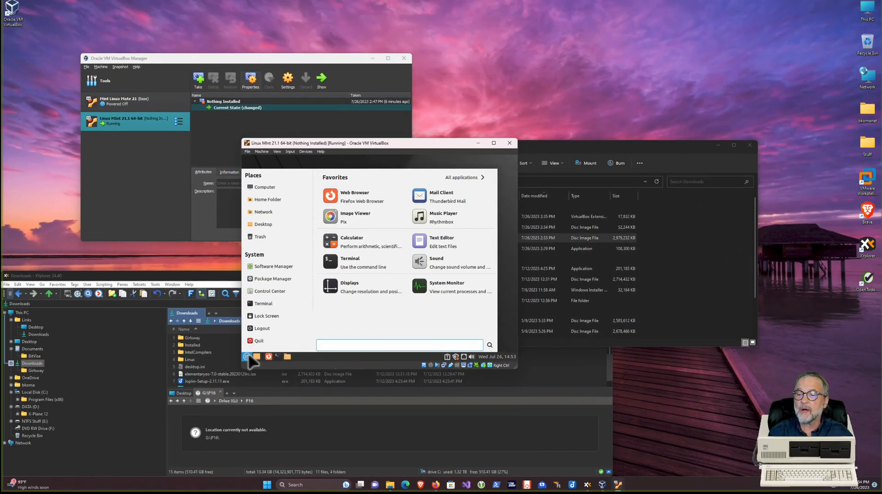
{"action": "type", "text": "geany"}
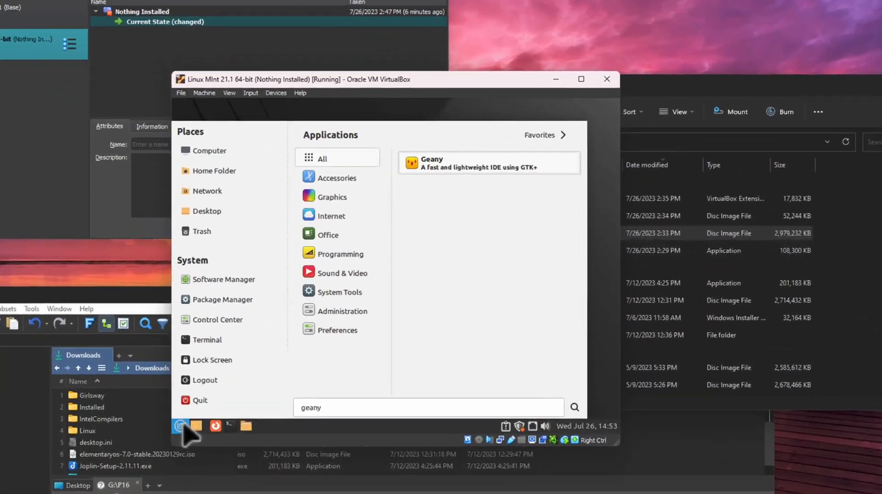
{"action": "key", "text": "Return"}
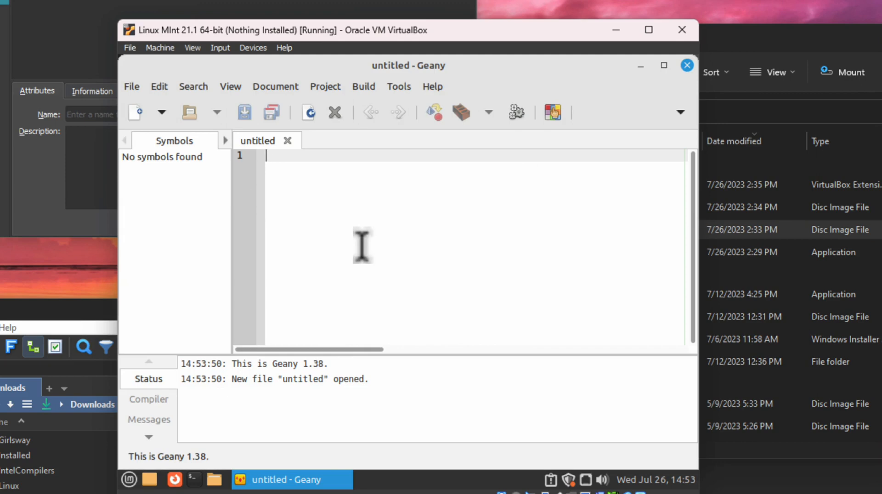
{"action": "left_click", "coordinate": [363, 88]}
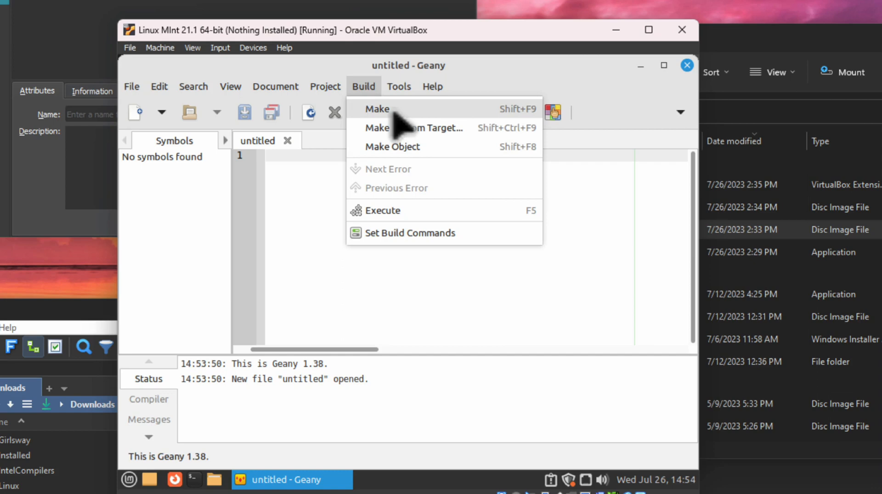
{"action": "left_click", "coordinate": [454, 310]}
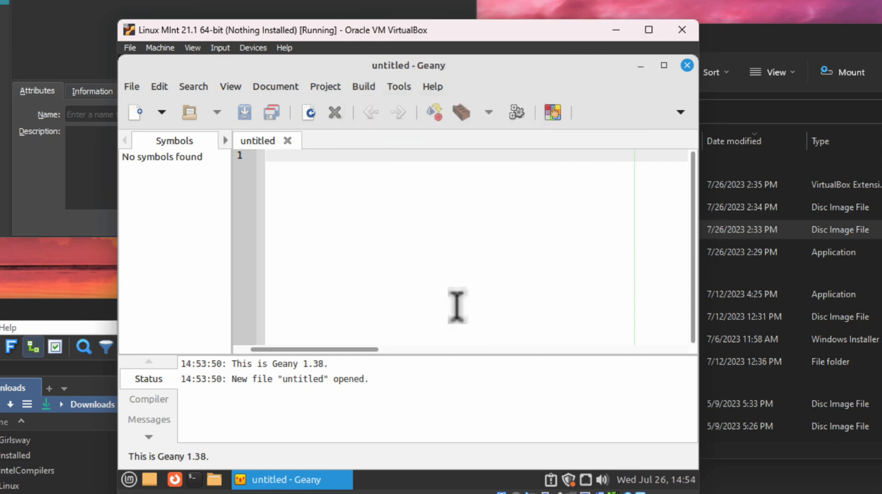
{"action": "left_click", "coordinate": [687, 65]}
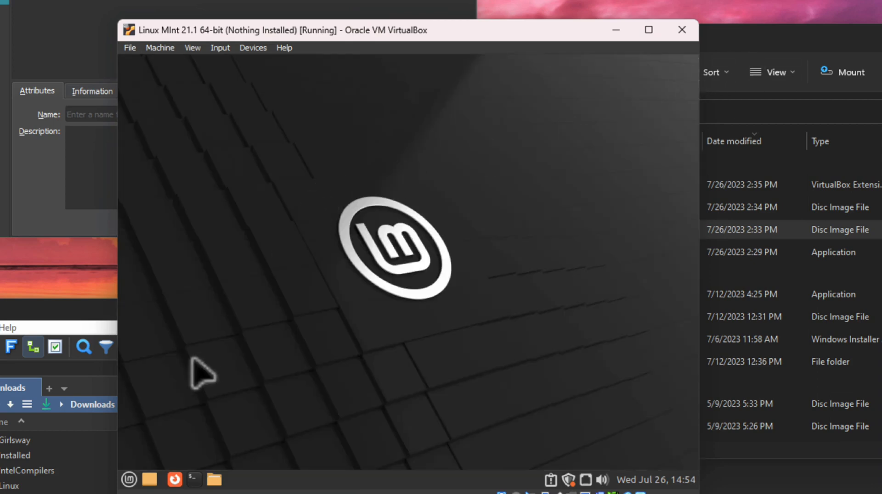
Open the Displays settings through the Mint menu search
{"action": "right_click", "coordinate": [260, 193]}
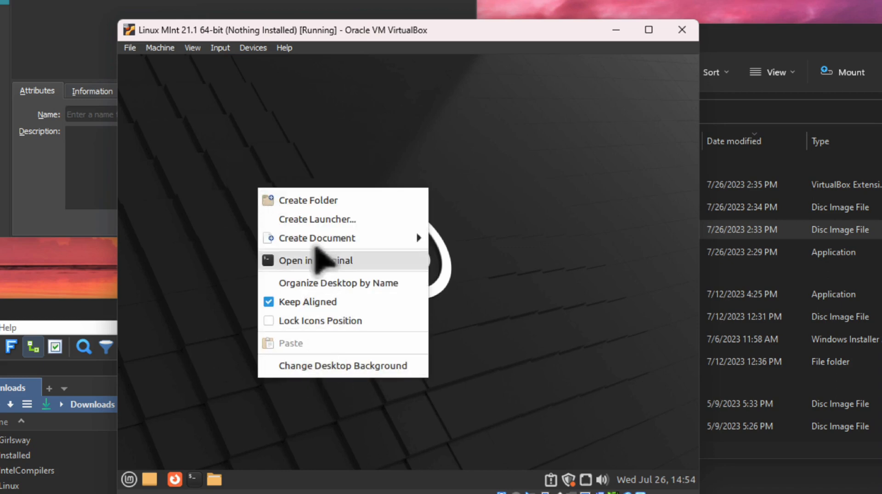
{"action": "left_click", "coordinate": [207, 378]}
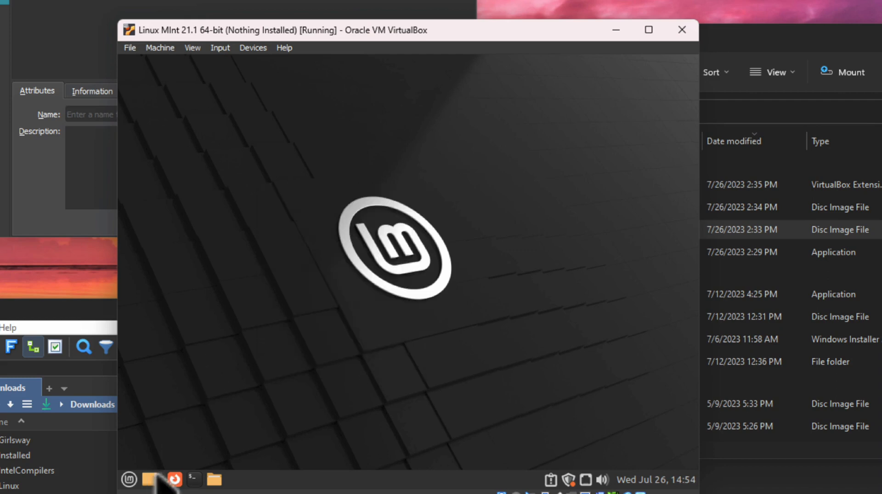
{"action": "left_click", "coordinate": [129, 480]}
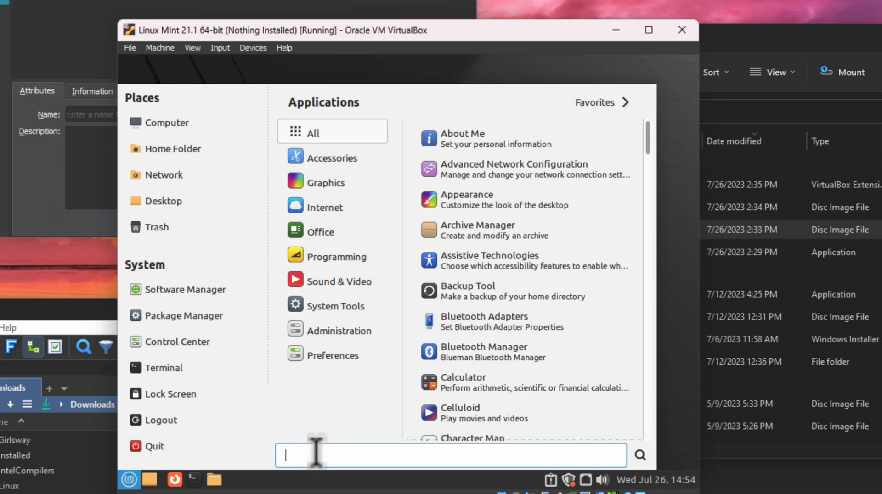
{"action": "type", "text": "display"}
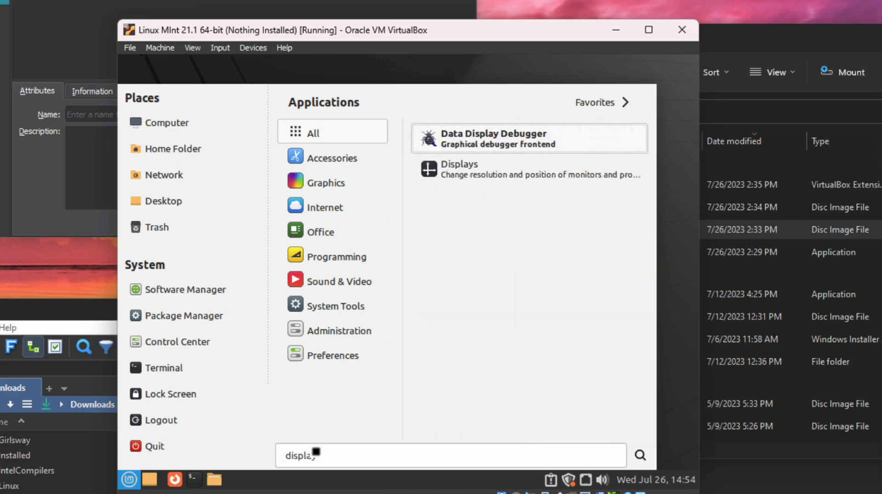
{"action": "left_click", "coordinate": [433, 168]}
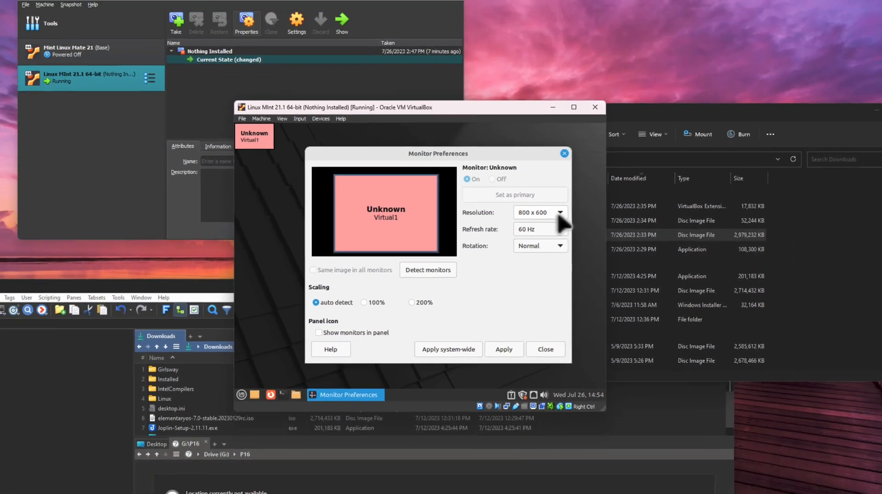
Set the resolution to 1440 x 900, apply it and keep the configuration
{"action": "left_click", "coordinate": [620, 201]}
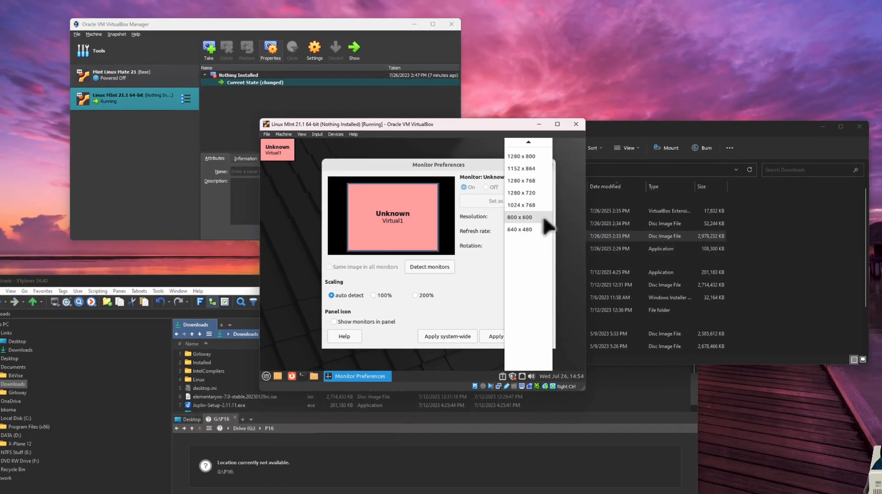
{"action": "scroll", "coordinate": [536, 193], "scroll_direction": "up", "scroll_amount": 5}
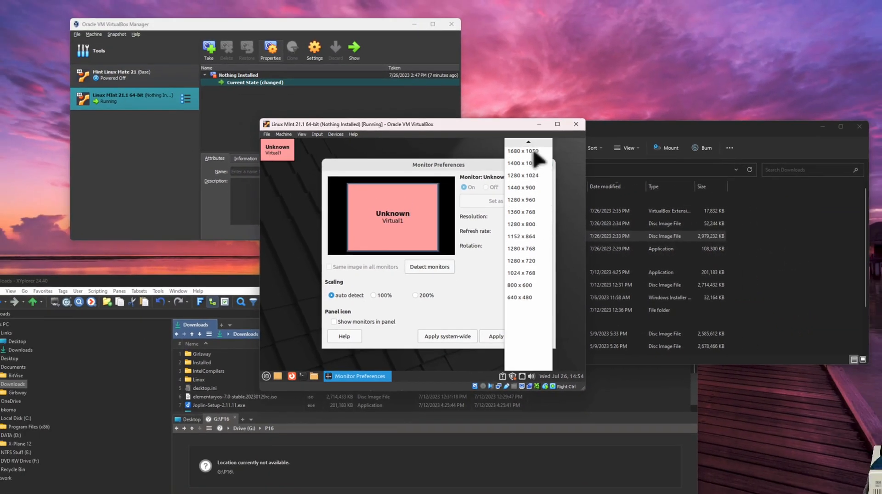
{"action": "left_click", "coordinate": [536, 188]}
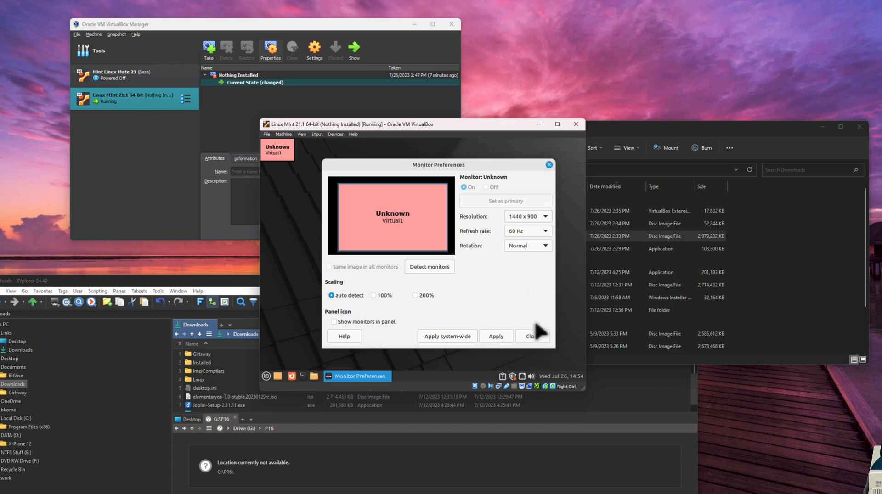
{"action": "left_click", "coordinate": [491, 337]}
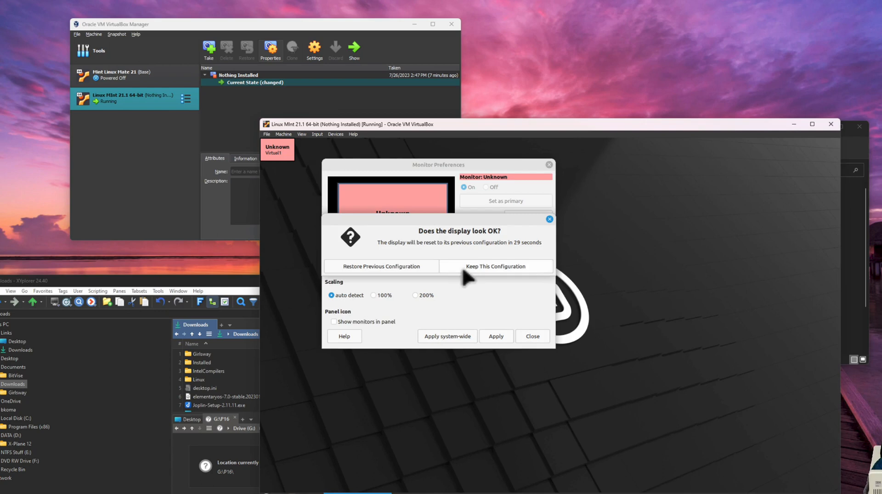
{"action": "left_click", "coordinate": [462, 267]}
Close the display settings and enlarge the VM window
{"action": "left_click_drag", "start_coordinate": [473, 128], "coordinate": [375, 55]}
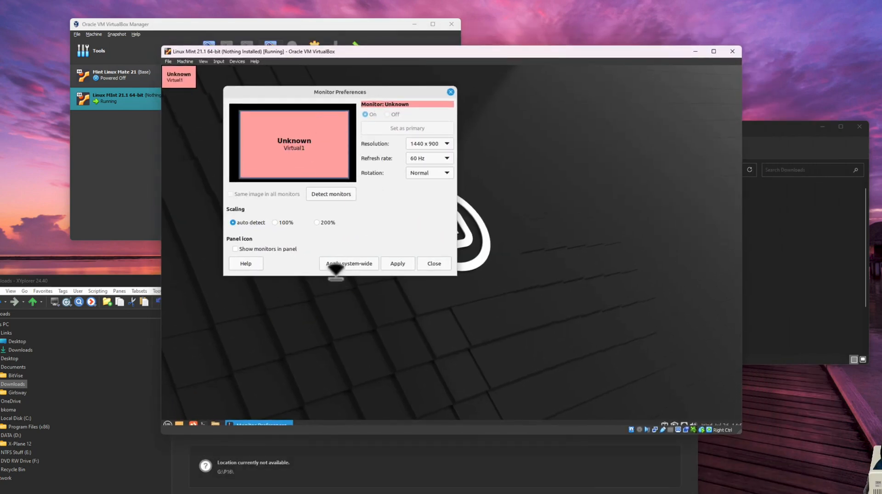
{"action": "left_click_drag", "start_coordinate": [304, 95], "coordinate": [447, 147]}
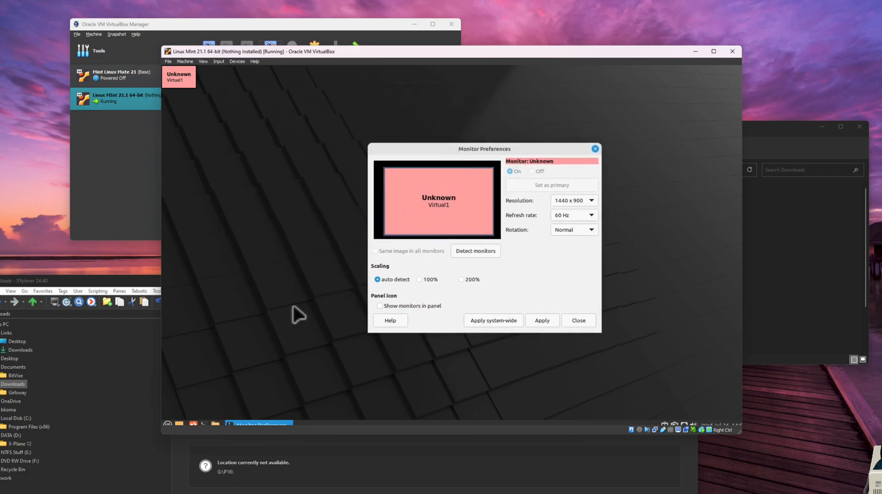
{"action": "left_click", "coordinate": [580, 322]}
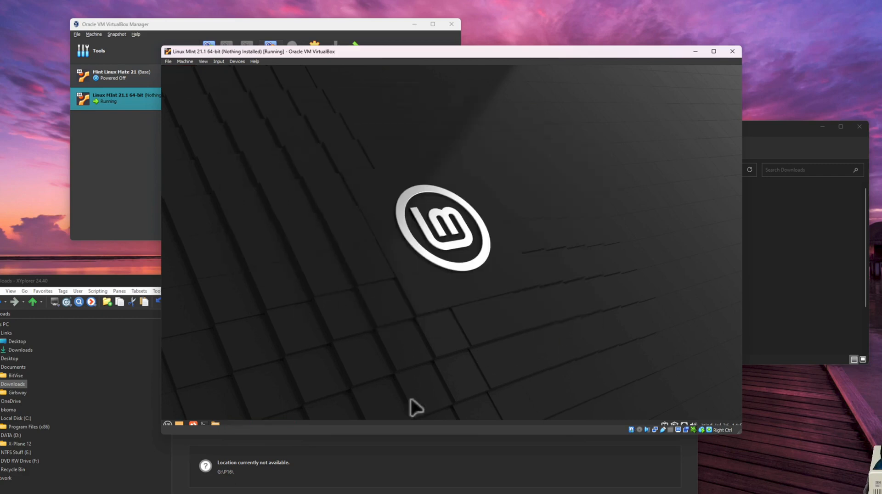
{"action": "left_click_drag", "start_coordinate": [363, 430], "coordinate": [363, 446]}
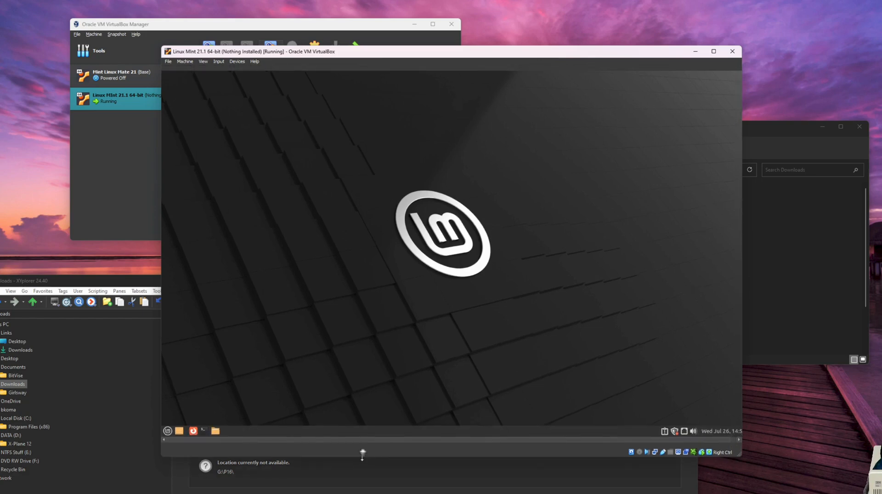
Shut down the Linux Mint guest from its application menu
{"action": "left_click", "coordinate": [168, 431]}
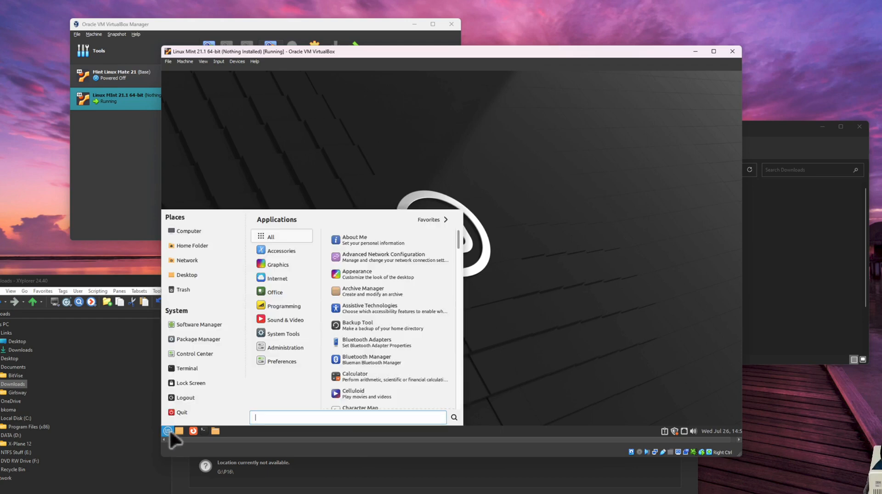
{"action": "left_click", "coordinate": [180, 412]}
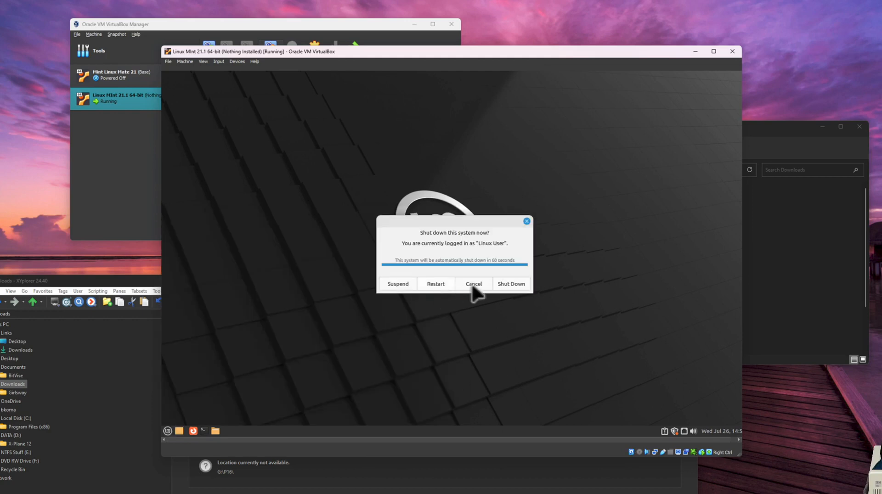
{"action": "left_click", "coordinate": [506, 285]}
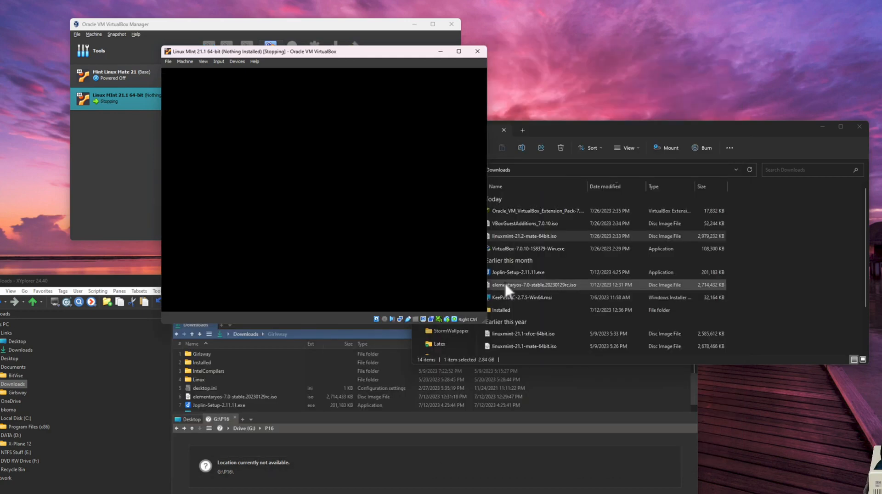
{"action": "key", "text": "Num_Lock"}
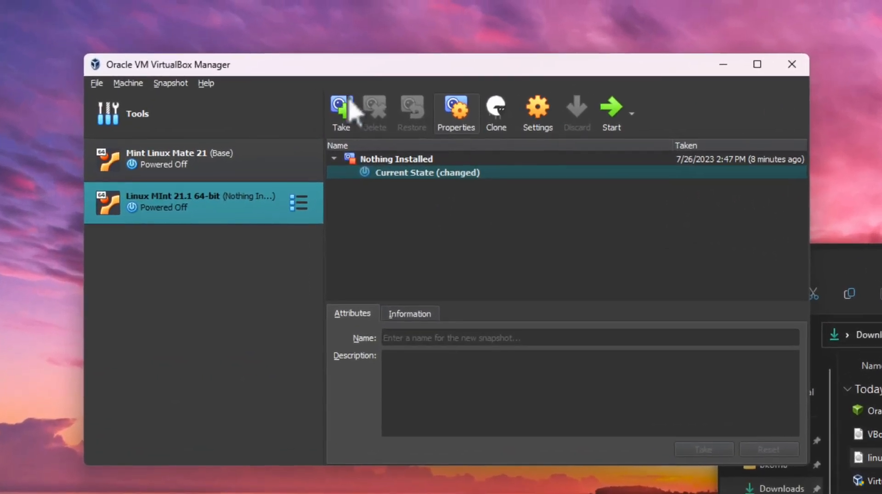
Take a new snapshot named 'Development Tools Installed'
{"action": "left_click", "coordinate": [342, 117]}
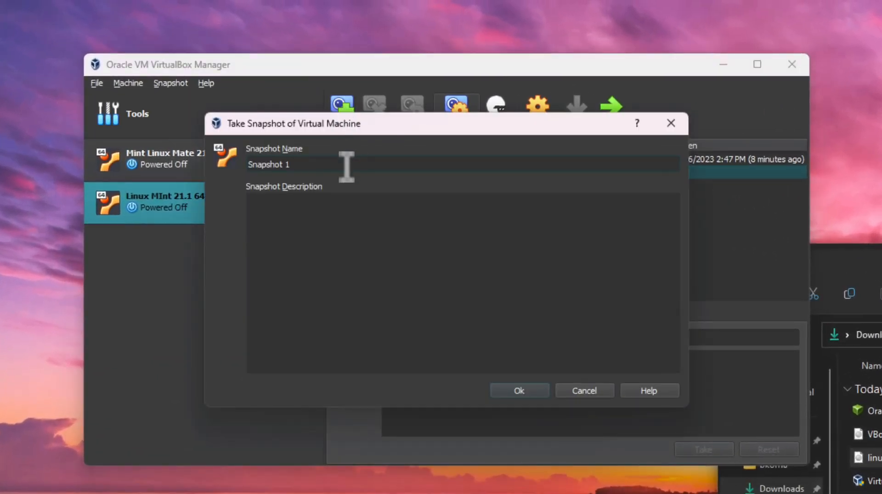
{"action": "type", "text": "Development Tools Installed"}
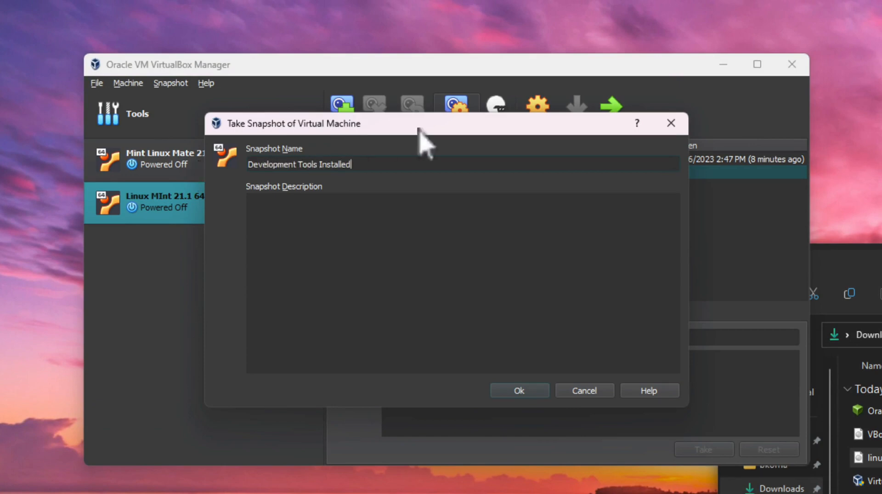
{"action": "left_click", "coordinate": [523, 393]}
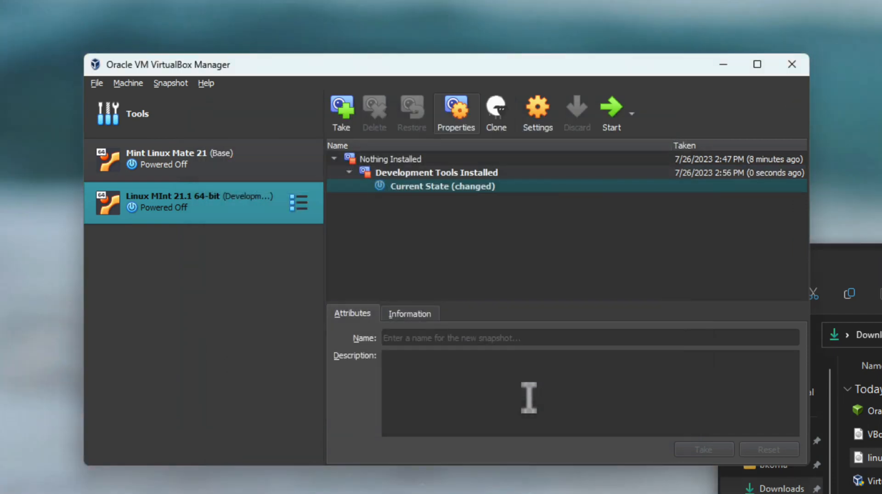
Restore the Nothing Installed snapshot without saving the current state, then boot the VM
{"action": "left_click", "coordinate": [386, 163]}
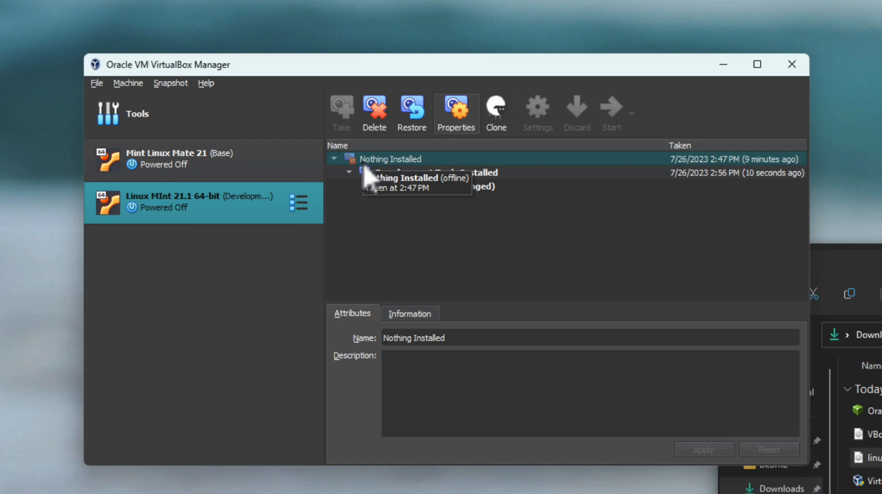
{"action": "left_click", "coordinate": [411, 115]}
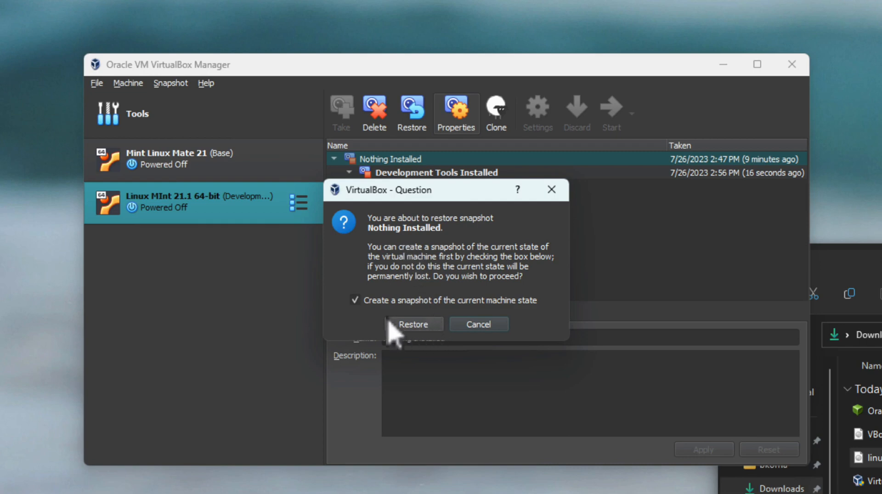
{"action": "left_click", "coordinate": [354, 301]}
{"action": "left_click", "coordinate": [416, 326]}
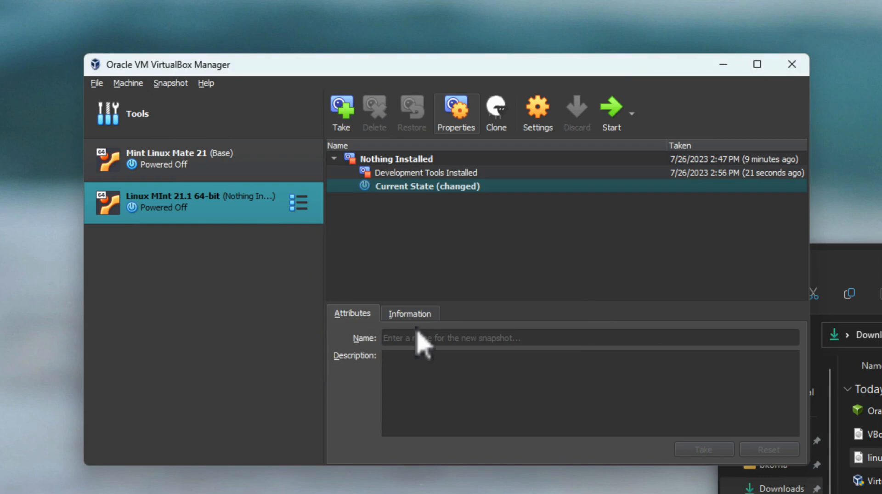
{"action": "left_click", "coordinate": [604, 117]}
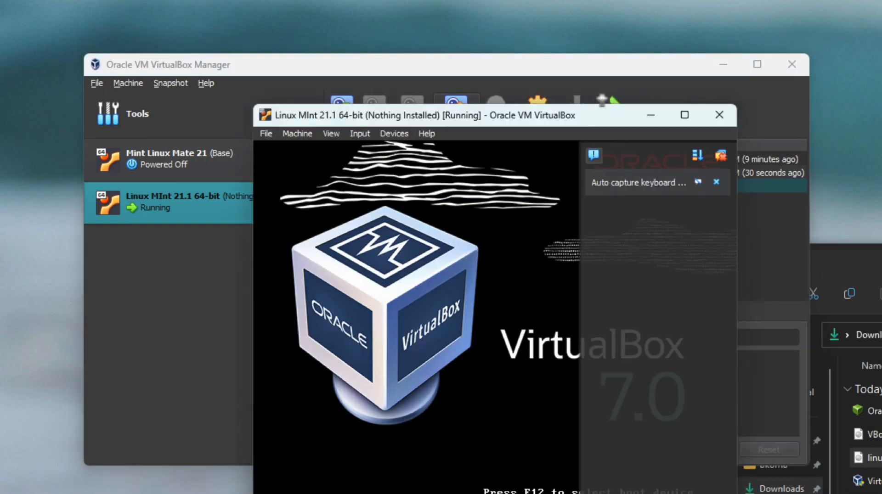
Dismiss the VirtualBox notification panels, log in to Mint with the password, and open a terminal
{"action": "left_click", "coordinate": [721, 155]}
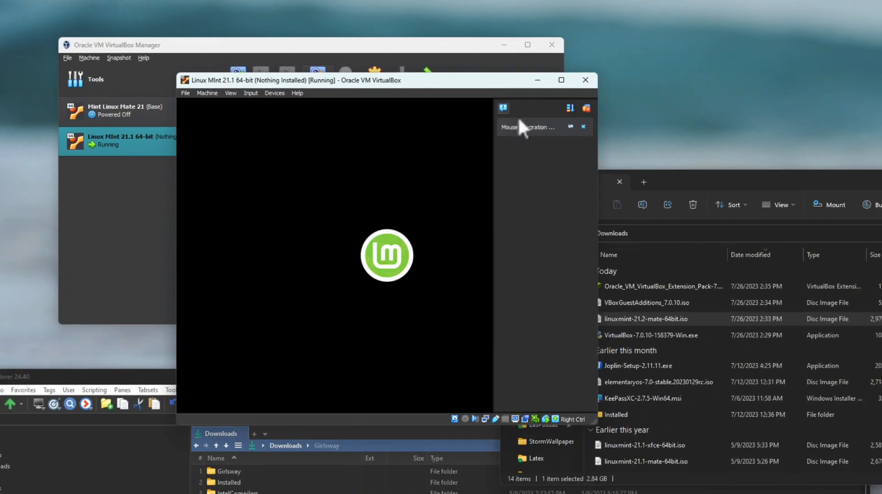
{"action": "left_click", "coordinate": [588, 108]}
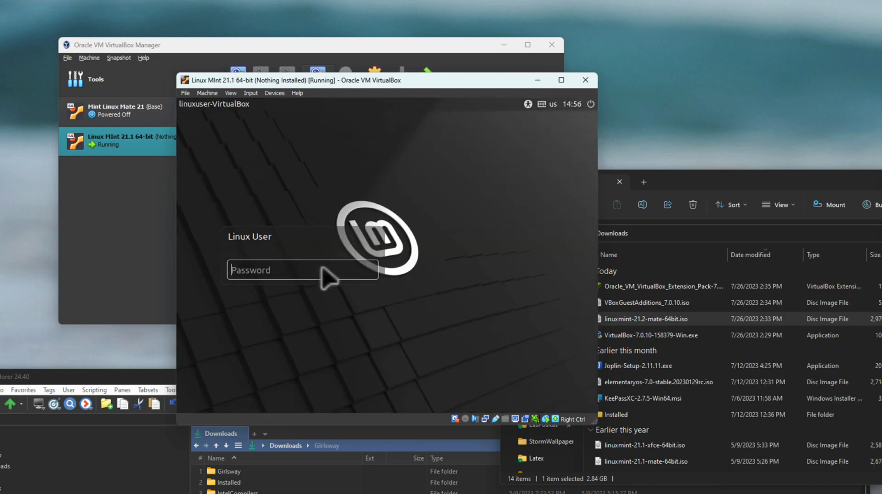
{"action": "type", "text": "•••"}
{"action": "key", "text": "Return"}
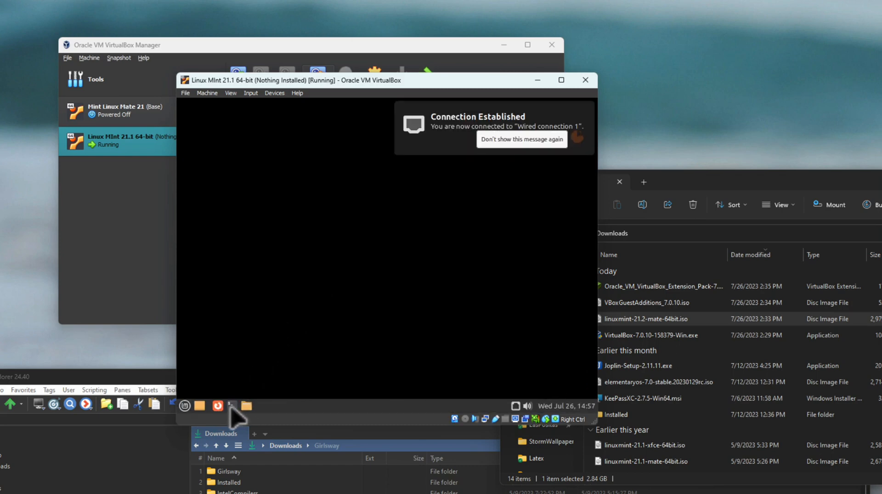
{"action": "left_click", "coordinate": [231, 406]}
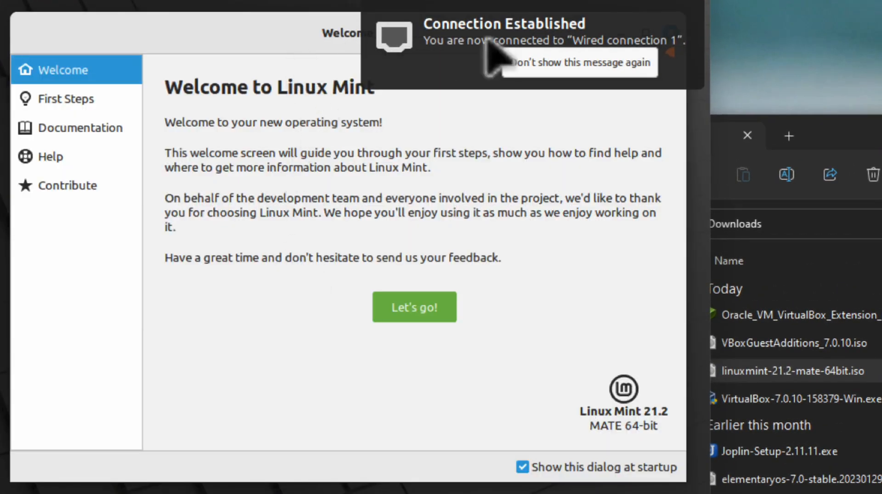
Close the notification and Welcome screen, then run gcc and g++ in the terminal
{"action": "left_click", "coordinate": [532, 59]}
{"action": "left_click", "coordinate": [673, 32]}
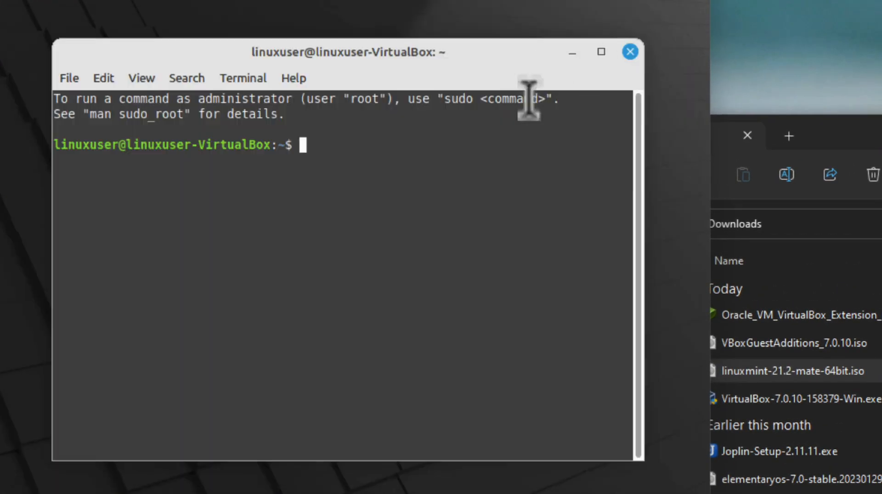
{"action": "type", "text": "gcc"}
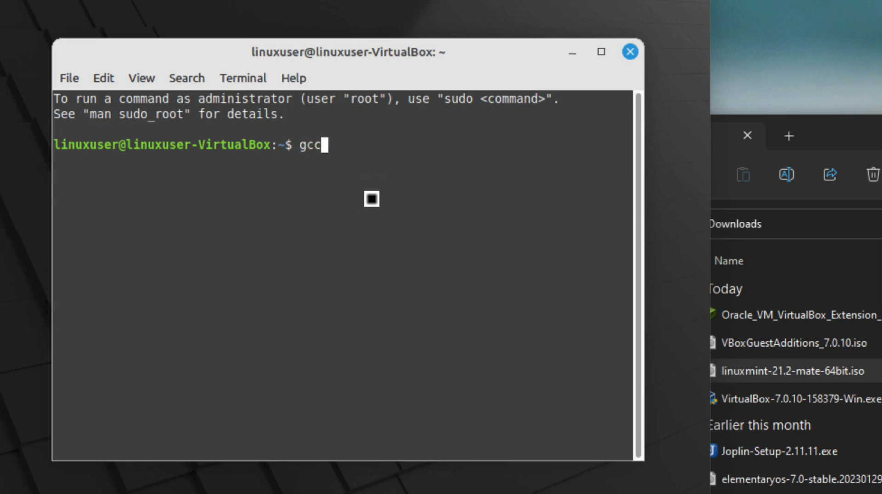
{"action": "key", "text": "Return"}
{"action": "type", "text": "g++"}
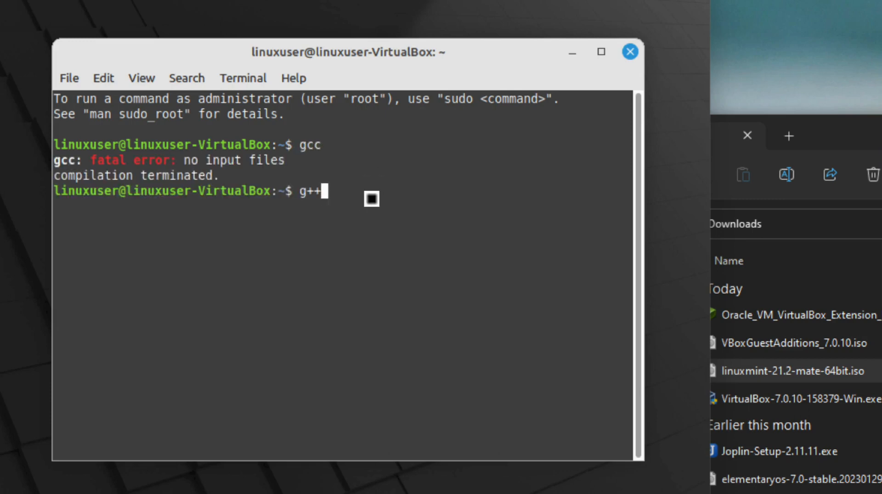
{"action": "key", "text": "Return"}
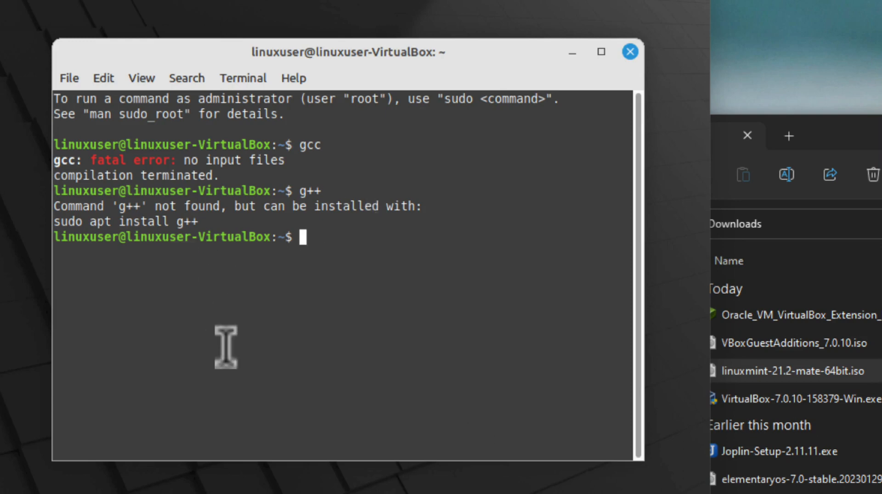
Run nasm and geany to confirm both are missing in this VM
{"action": "type", "text": "nasm"}
{"action": "key", "text": "Return"}
{"action": "type", "text": "gerany"}
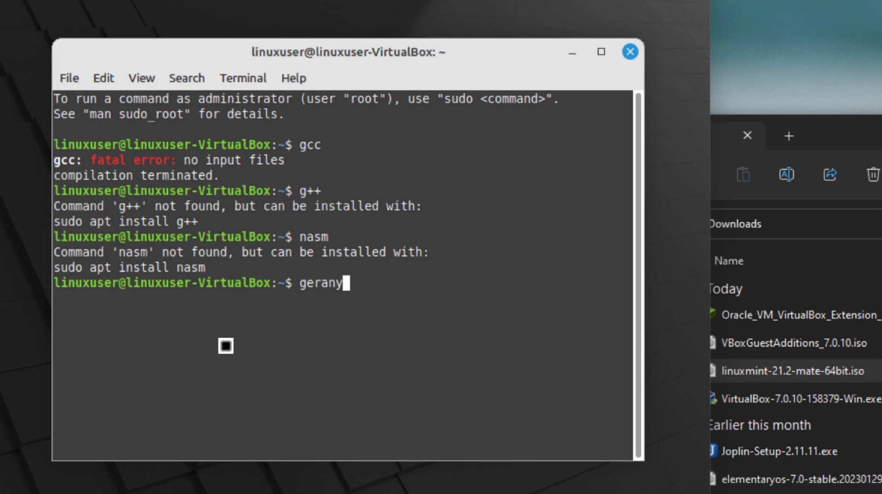
{"action": "key", "text": "BackSpace"}
{"action": "key", "text": "BackSpace"}
{"action": "key", "text": "BackSpace"}
{"action": "key", "text": "BackSpace"}
{"action": "type", "text": "any"}
{"action": "key", "text": "Return"}
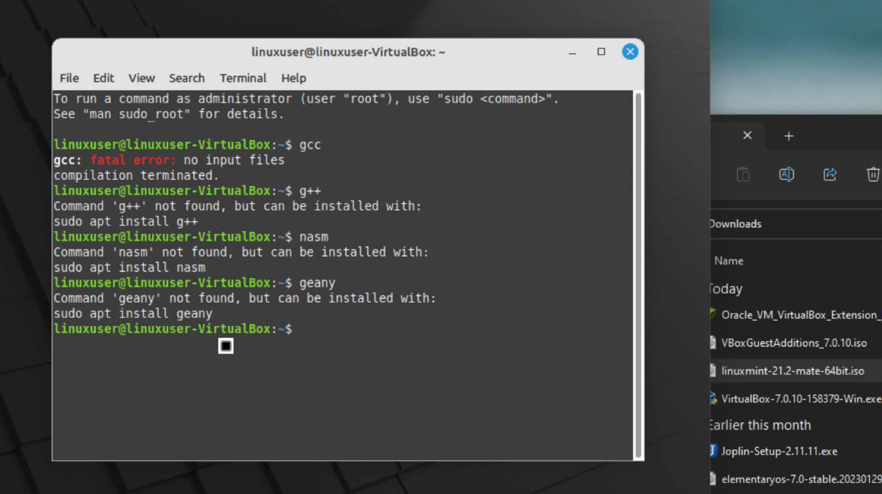
Shut down the VM with 'sudo shutdown now', entering the sudo password
{"action": "type", "text": "sudo shutdow"}
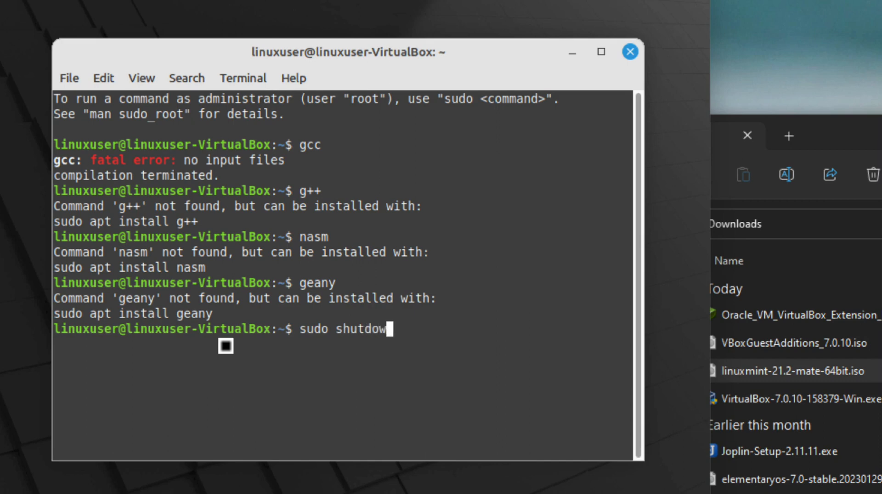
{"action": "type", "text": "n now"}
{"action": "key", "text": "Return"}
{"action": "type", "text": "********"}
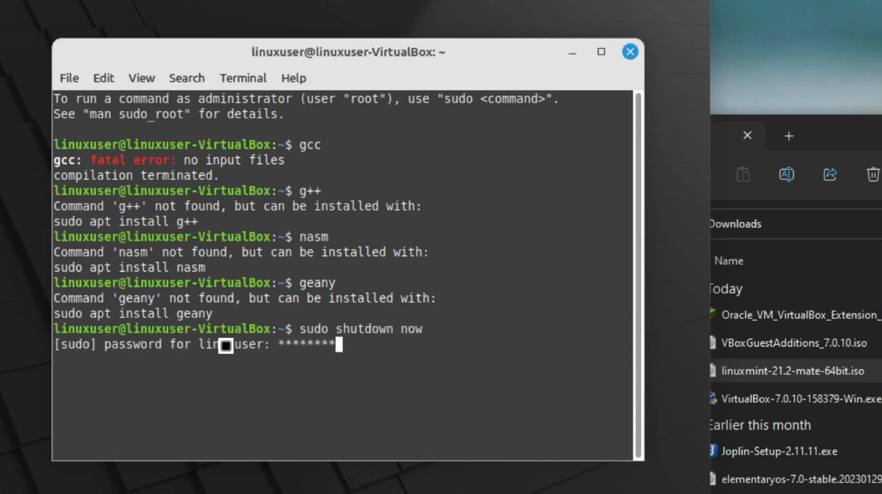
{"action": "key", "text": "Return"}
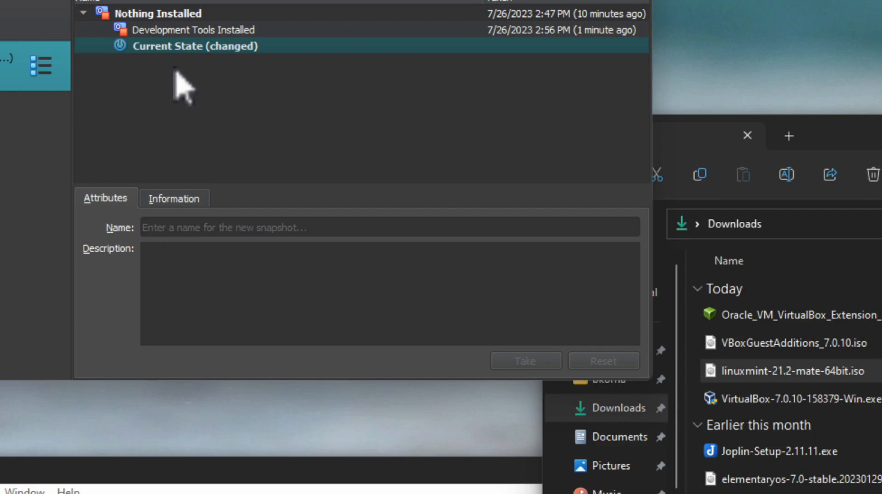
Restore the Development Tools Installed snapshot without saving the current state, then start the VM
{"action": "left_click", "coordinate": [166, 30]}
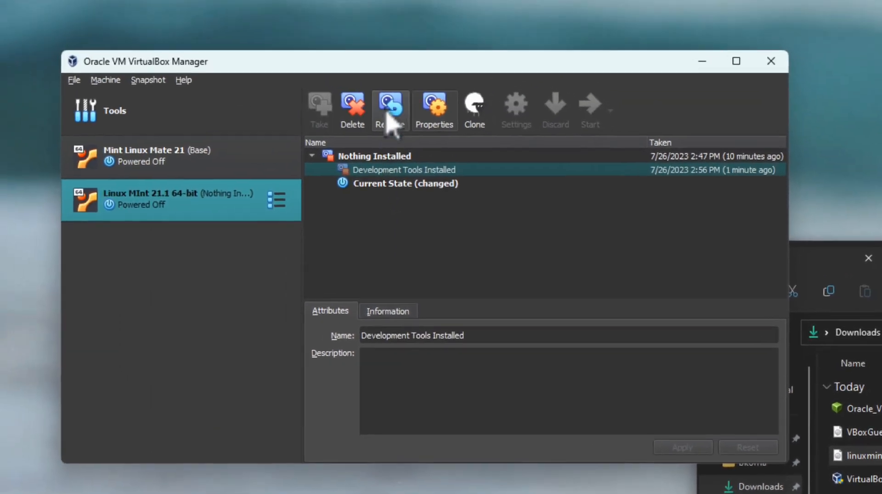
{"action": "left_click", "coordinate": [389, 107]}
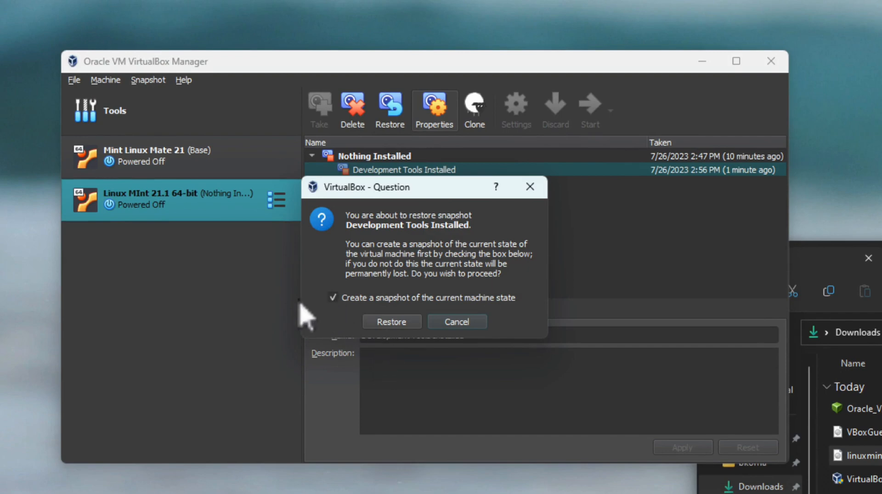
{"action": "left_click", "coordinate": [333, 297]}
{"action": "left_click", "coordinate": [397, 324]}
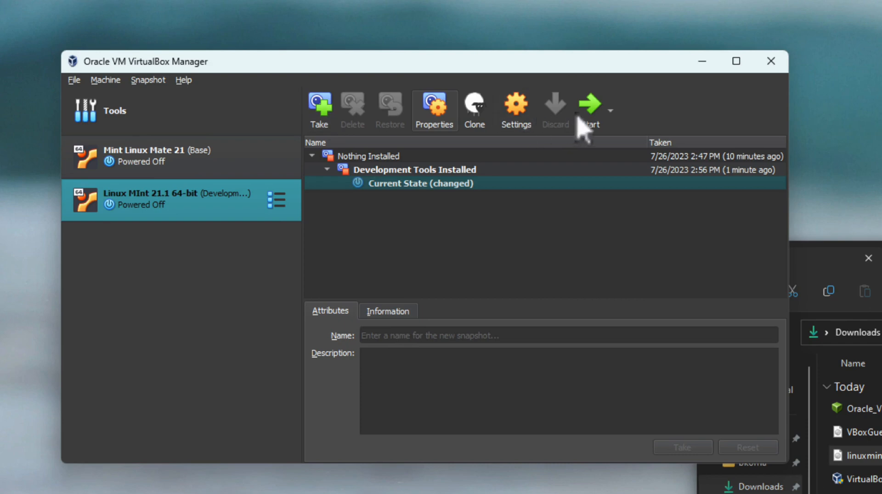
{"action": "left_click", "coordinate": [590, 110]}
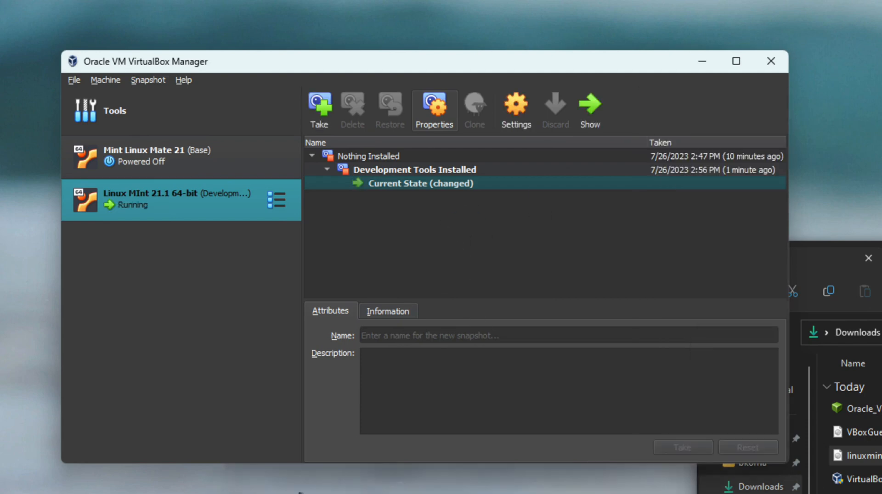
Decline keyboard and mouse capture and close the auto-capture and mouse integration notices
{"action": "left_click", "coordinate": [368, 487]}
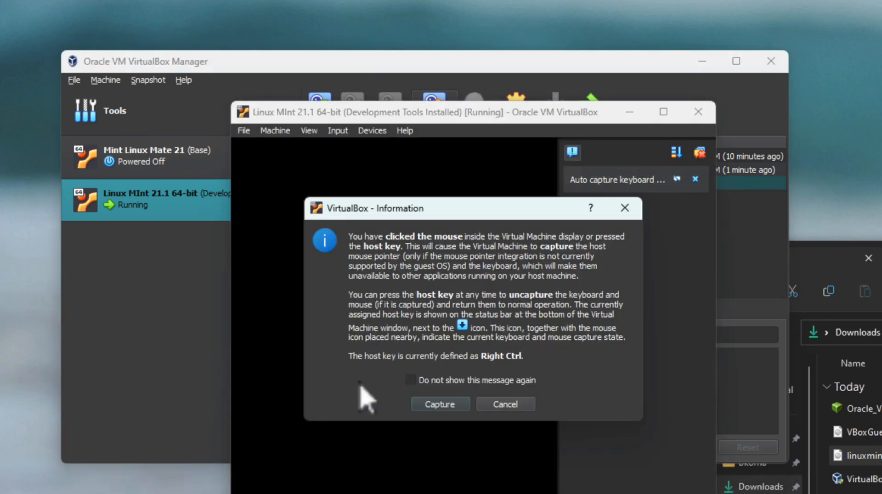
{"action": "left_click", "coordinate": [497, 407]}
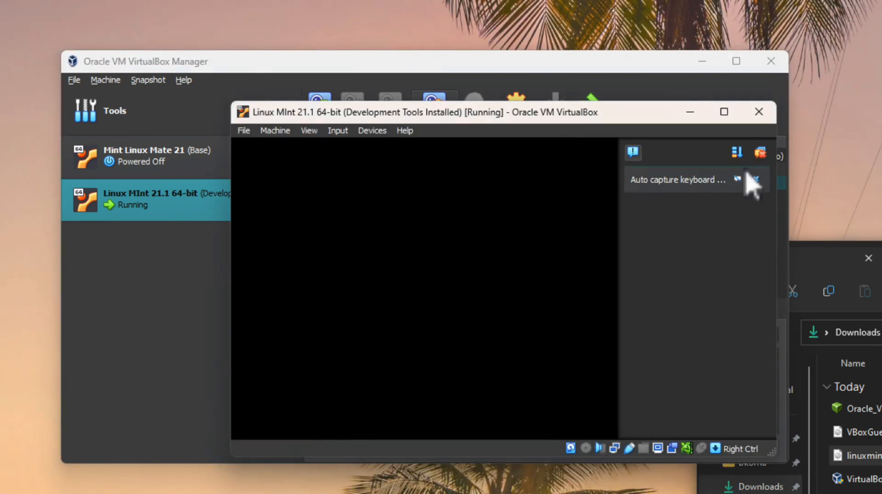
{"action": "left_click", "coordinate": [759, 155]}
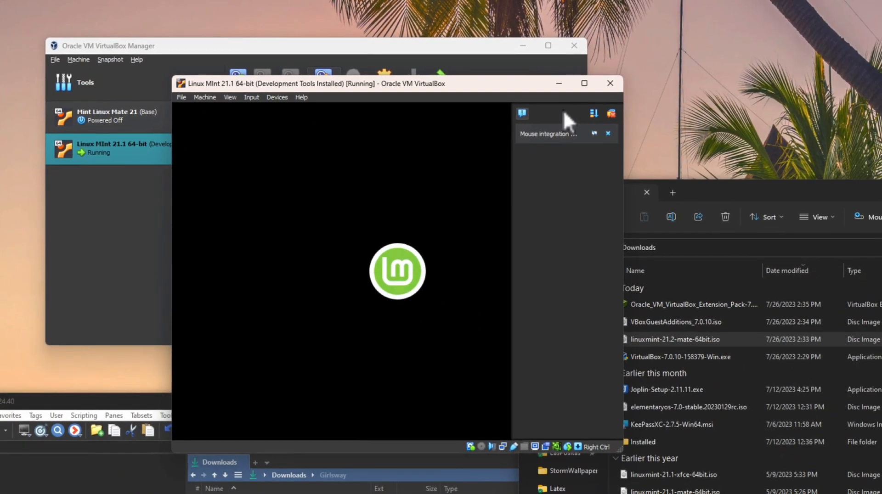
{"action": "left_click", "coordinate": [612, 113]}
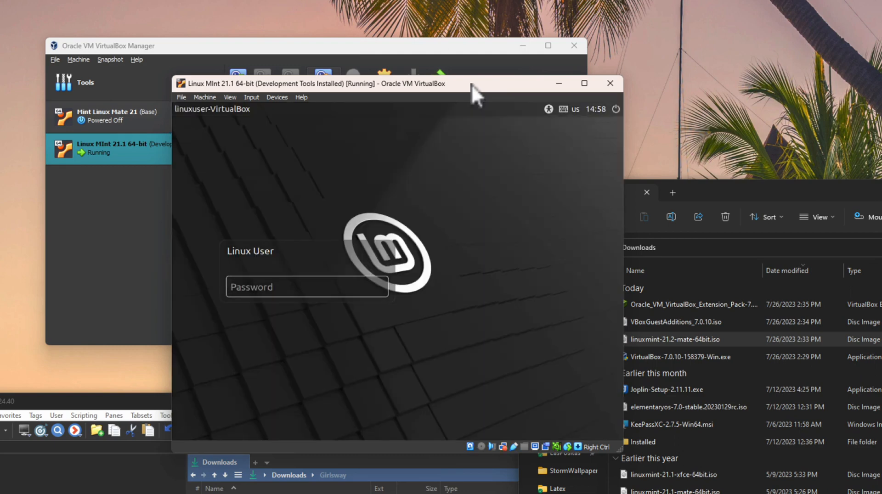
Log in to Mint with the password and close the Welcome screen
{"action": "left_click", "coordinate": [245, 295]}
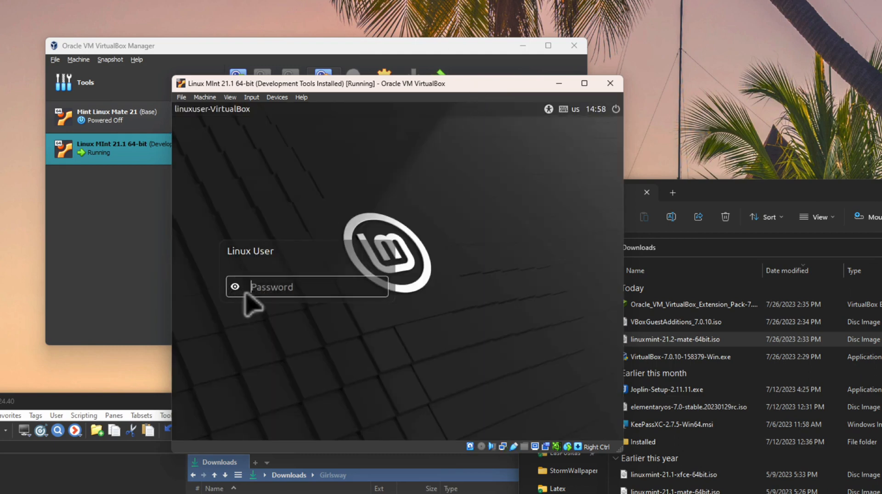
{"action": "type", "text": "*******"}
{"action": "key", "text": "Return"}
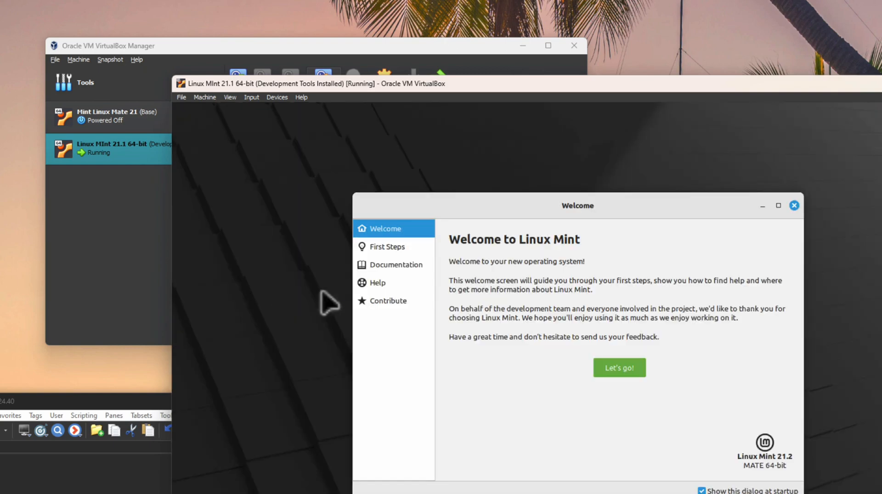
{"action": "left_click", "coordinate": [794, 206]}
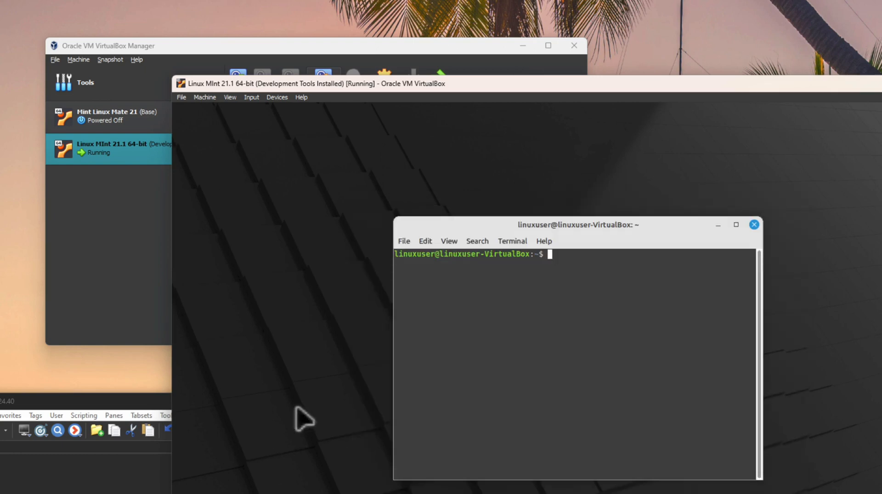
Run 'nasm --version' and launch Geany, then close Geany and the terminal
{"action": "type", "text": "nasm --version"}
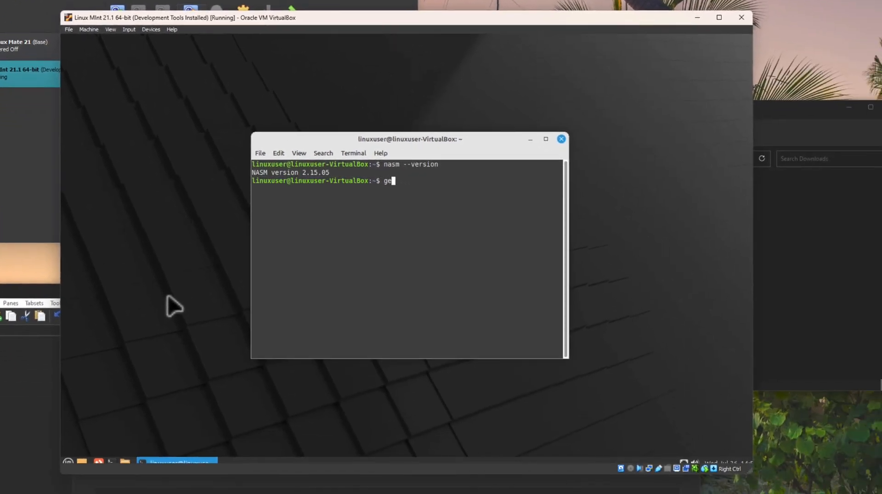
{"action": "key", "text": "Return"}
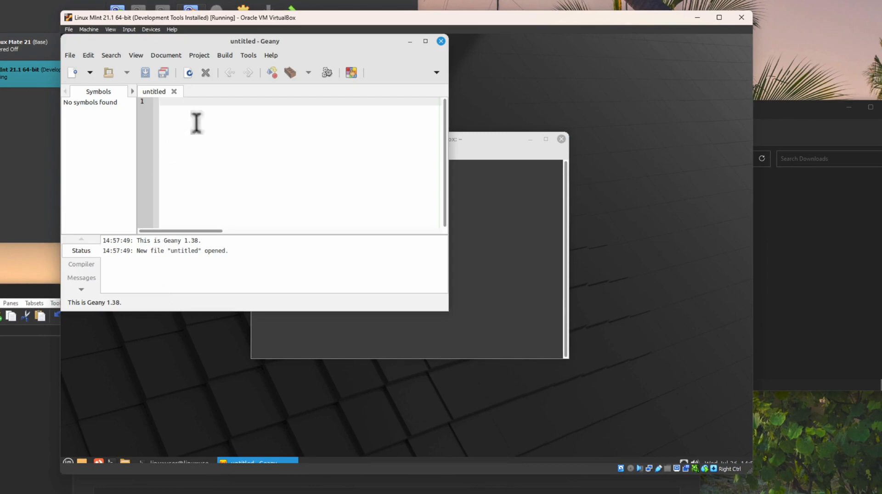
{"action": "left_click", "coordinate": [441, 41]}
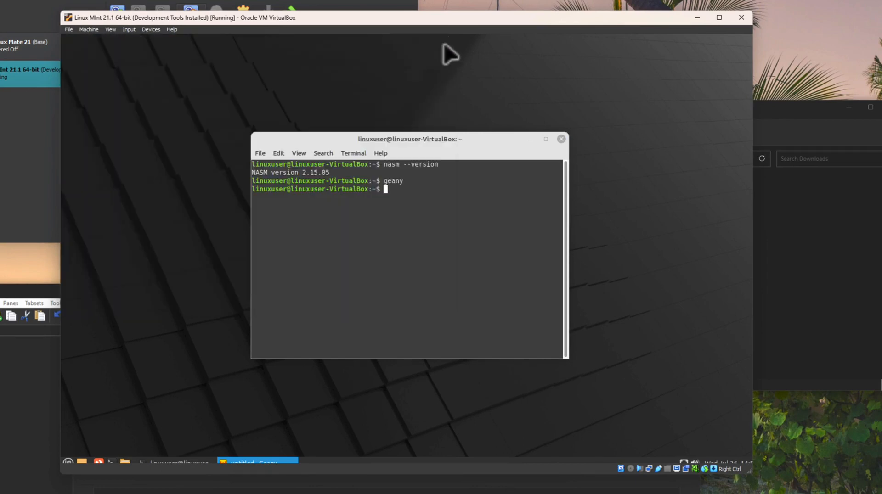
{"action": "left_click", "coordinate": [562, 139]}
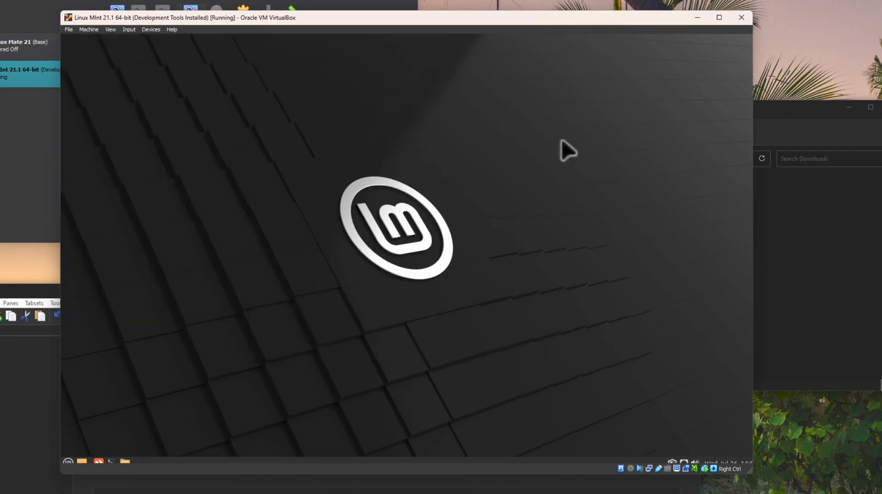